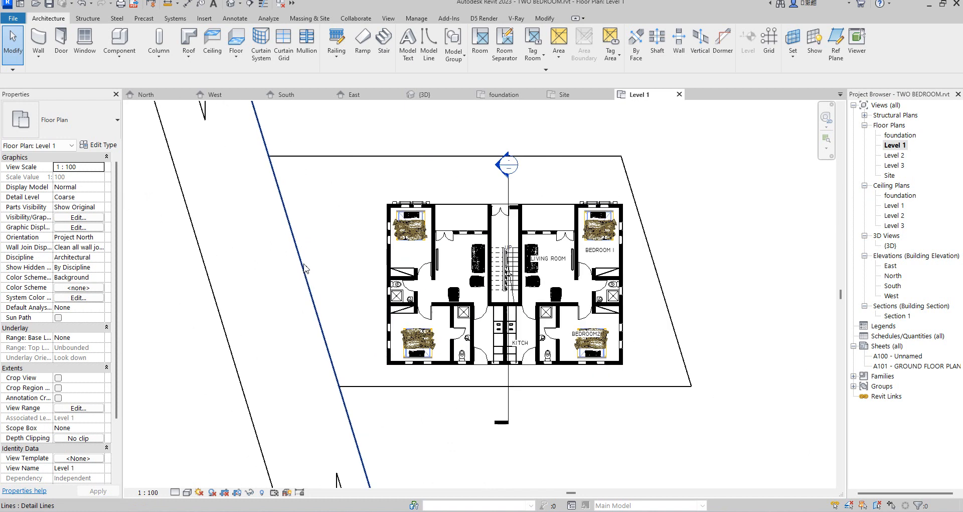
Step: Examine the building layout, plot boundary and adjoining road lines on the Level 1 floor plan
scroll(416, 311, "down", 2)
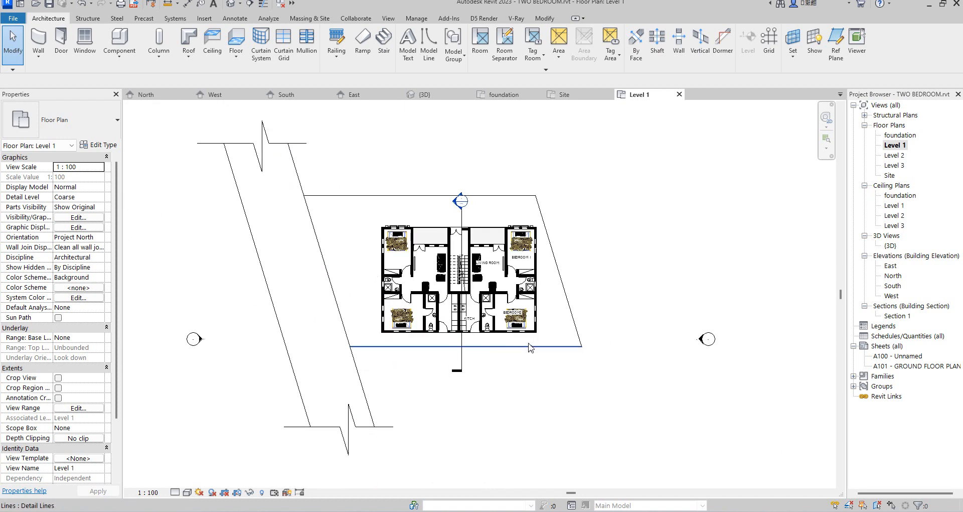
scroll(534, 347, "up", 1)
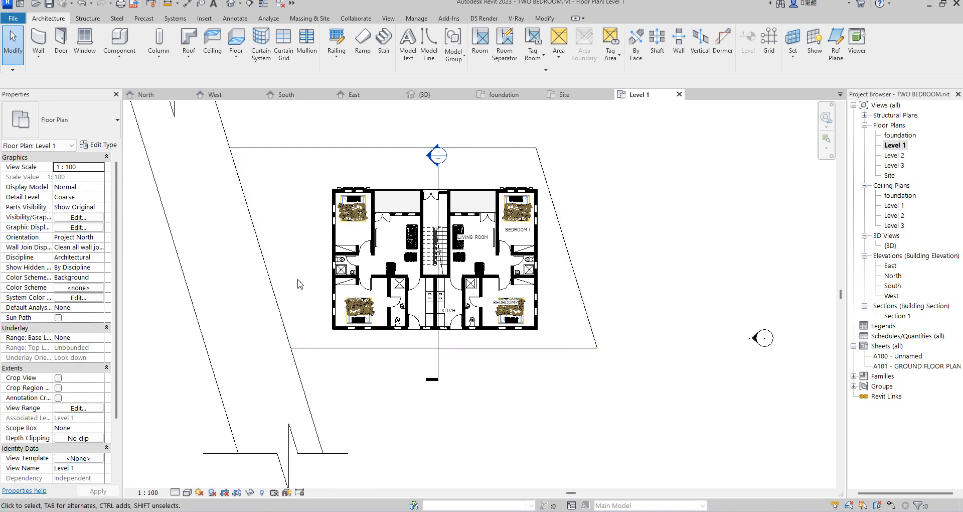
scroll(296, 251, "down", 2)
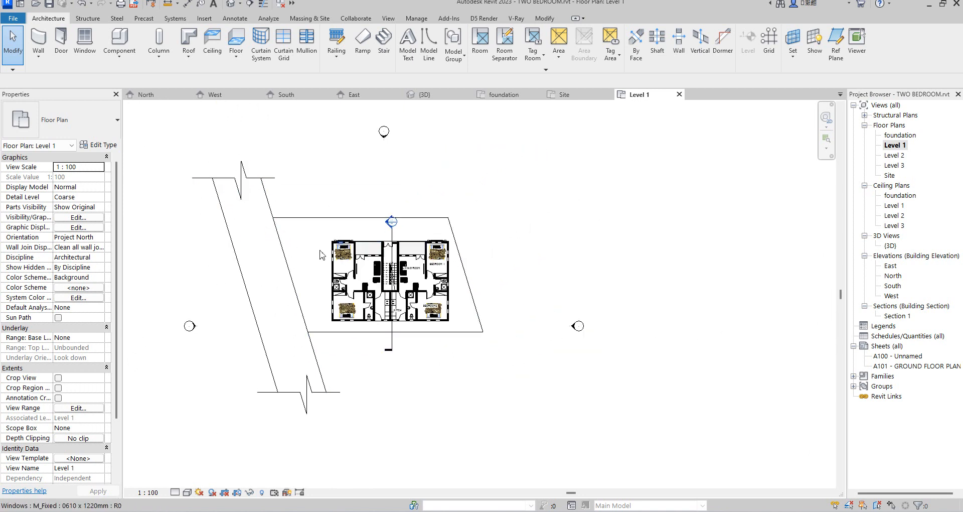
scroll(321, 236, "up", 4)
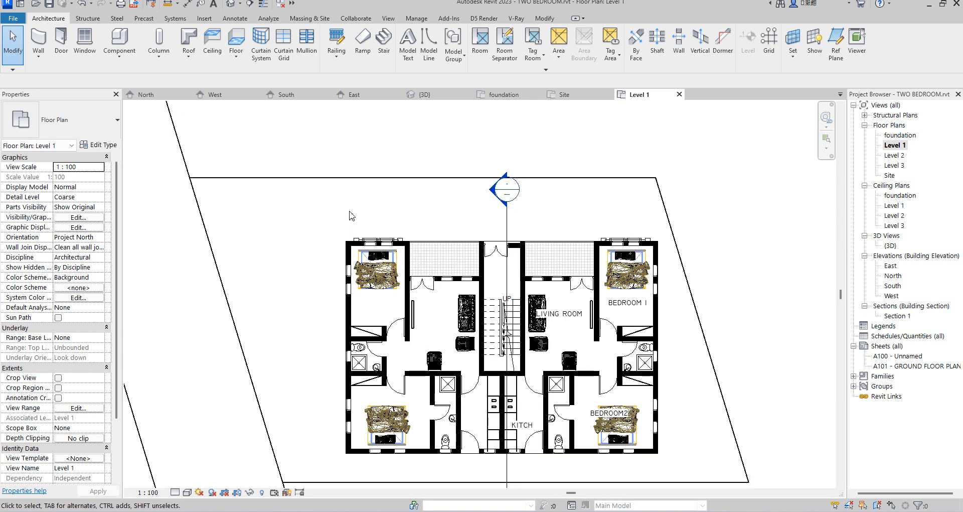
scroll(441, 221, "down", 2)
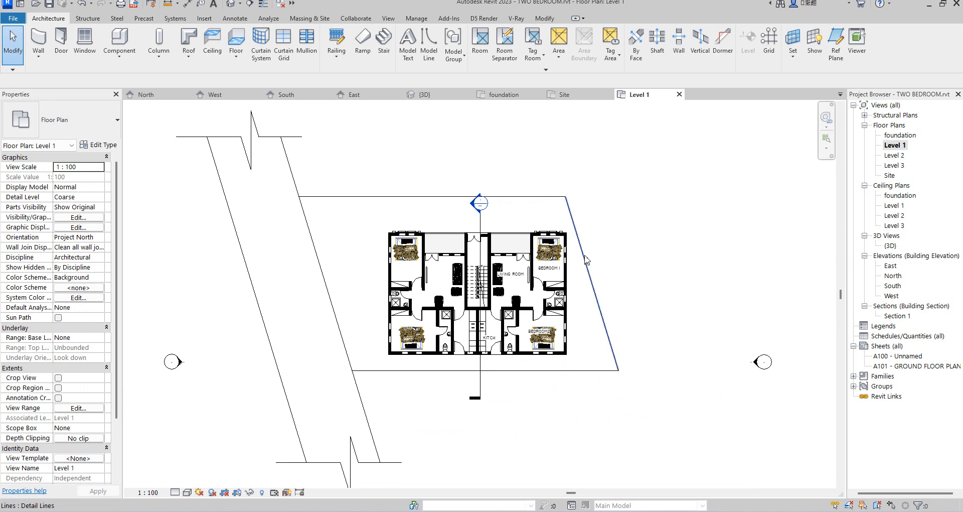
scroll(573, 238, "up", 2)
scroll(573, 239, "up", 3)
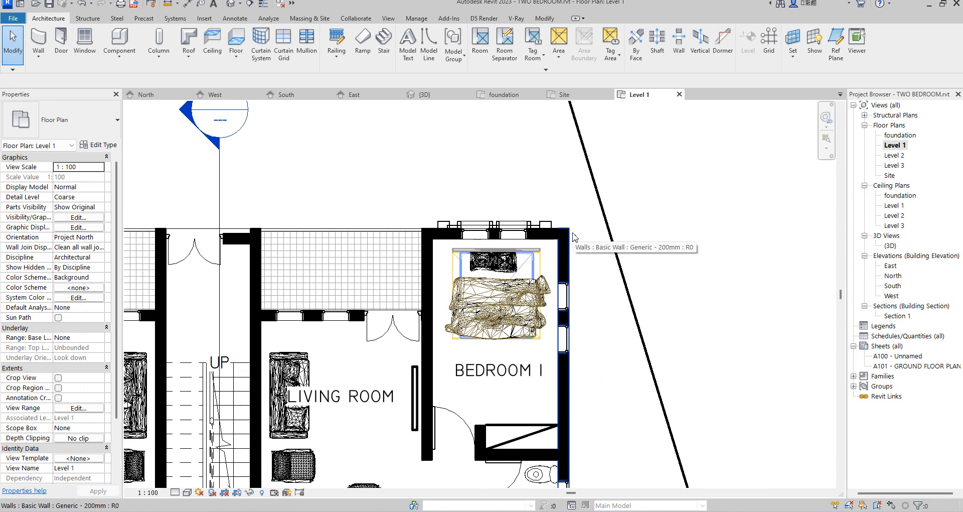
scroll(657, 243, "down", 3)
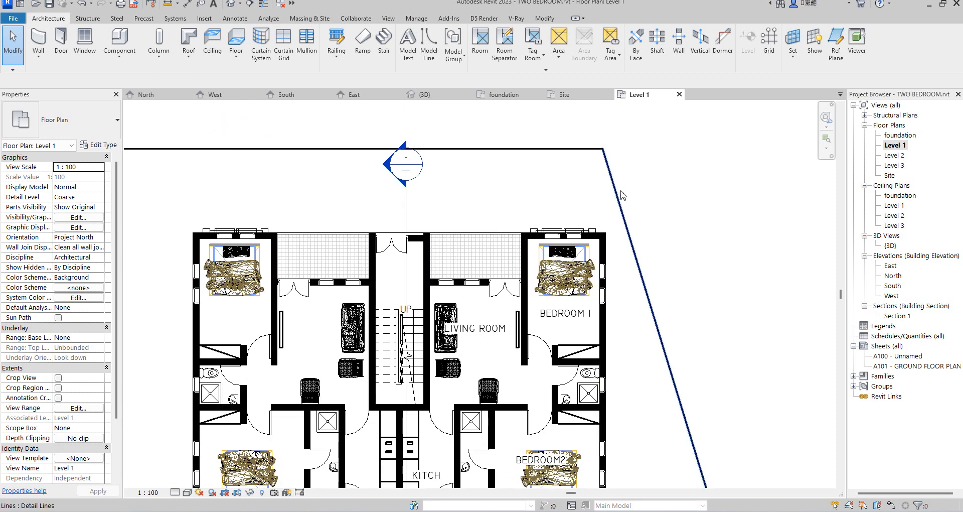
scroll(669, 239, "down", 3)
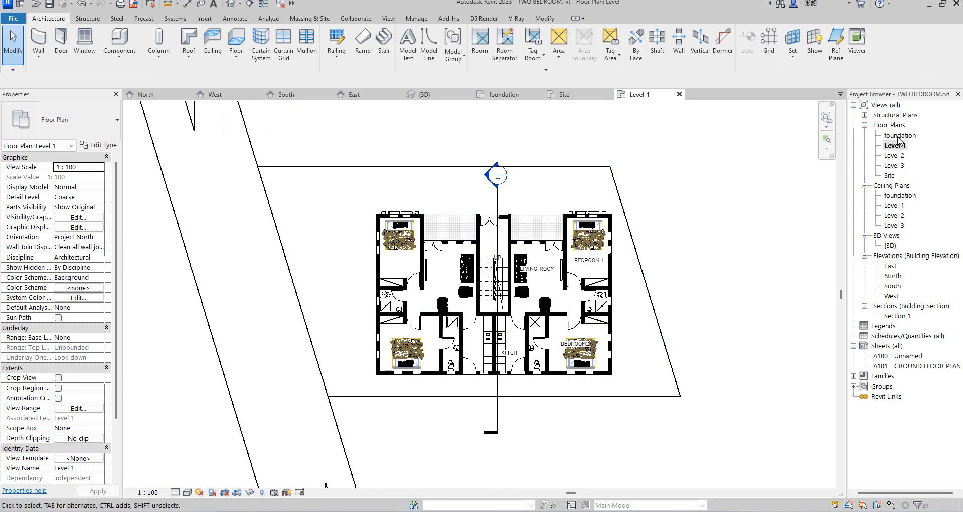
Step: Copy the four wide detail lines forming the plot boundary on Level 1 to the clipboard
left_click(635, 246)
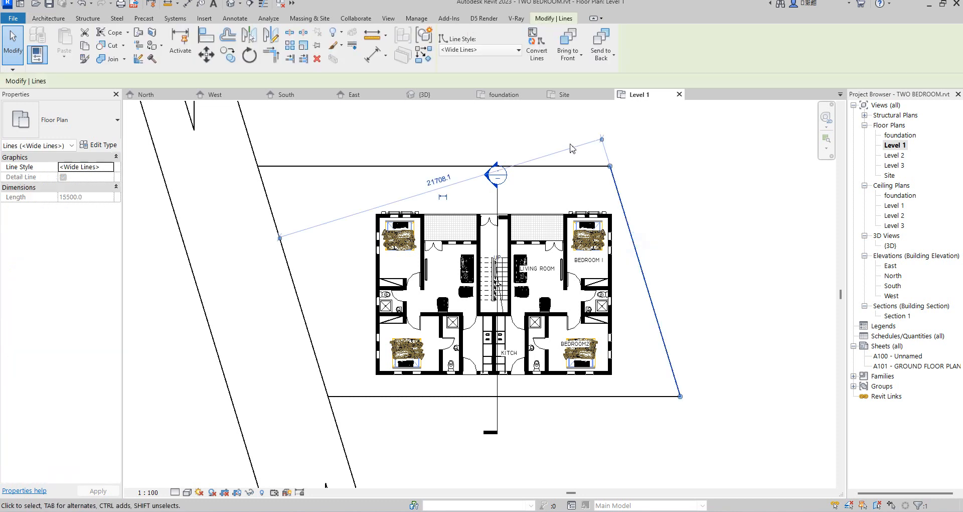
left_click(578, 166, "ctrl")
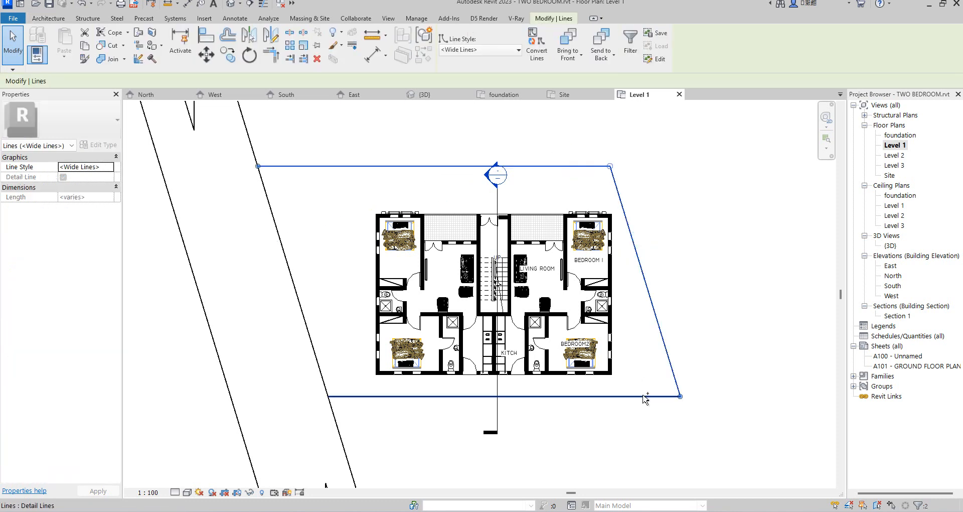
left_click(640, 396, "ctrl")
left_click(297, 282, "ctrl")
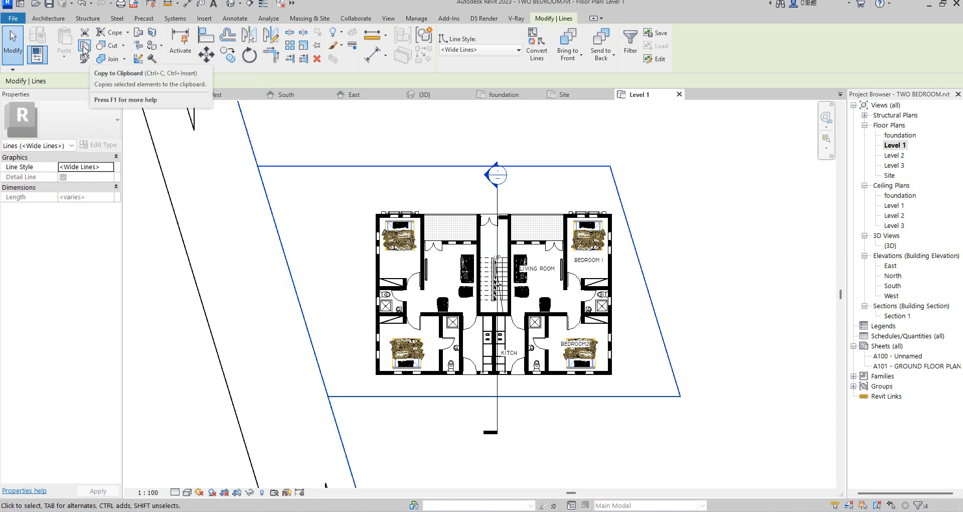
left_click(84, 48)
Step: Paste the copied boundary lines into the foundation floor plan, aligned to the current view
double_click(900, 135)
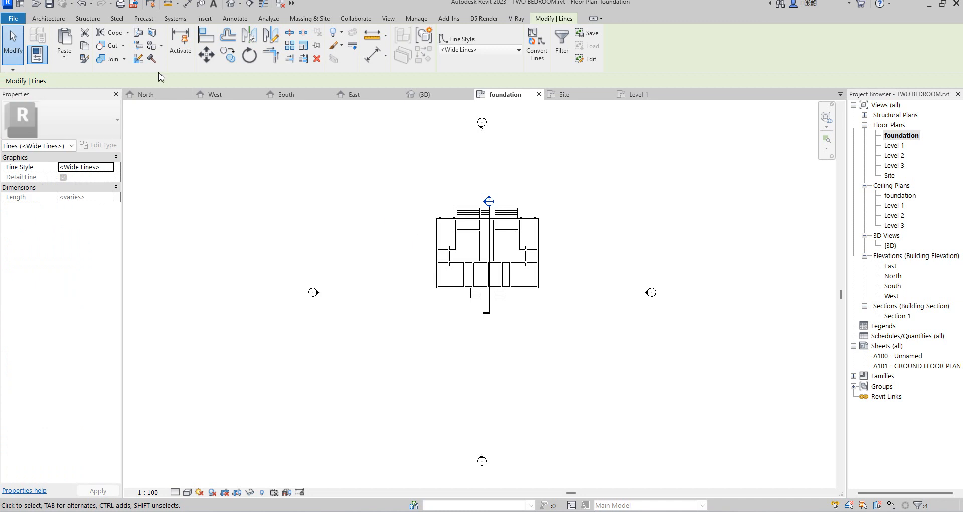
left_click(65, 54)
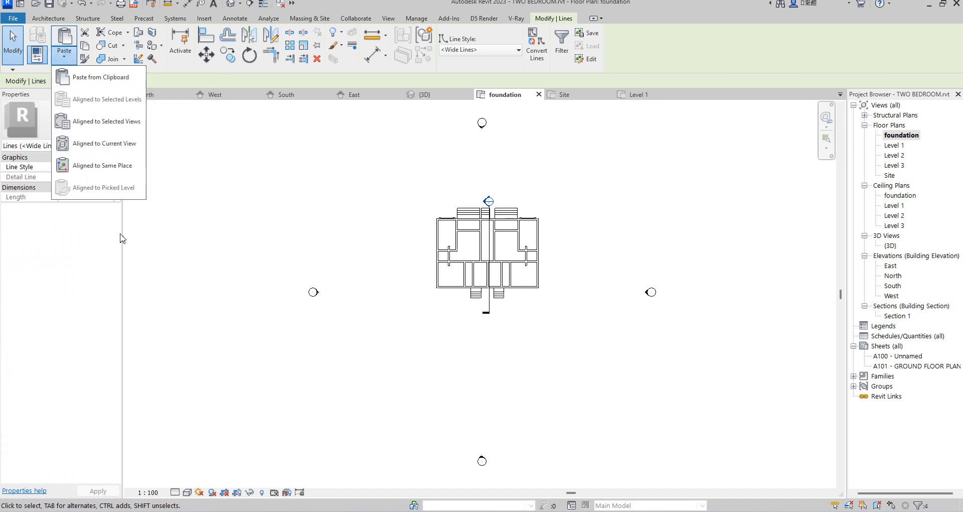
left_click(119, 142)
scroll(519, 210, "up", 1)
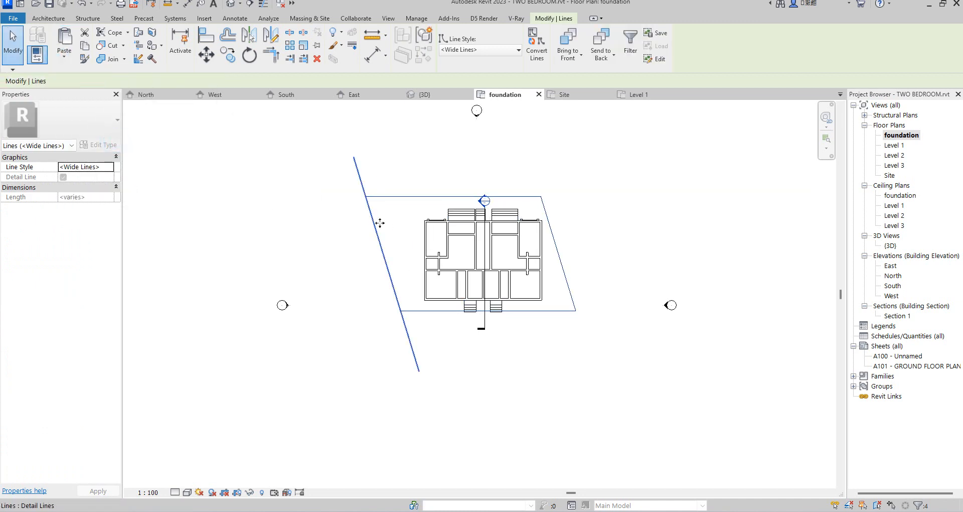
scroll(376, 219, "up", 1)
left_click(408, 146)
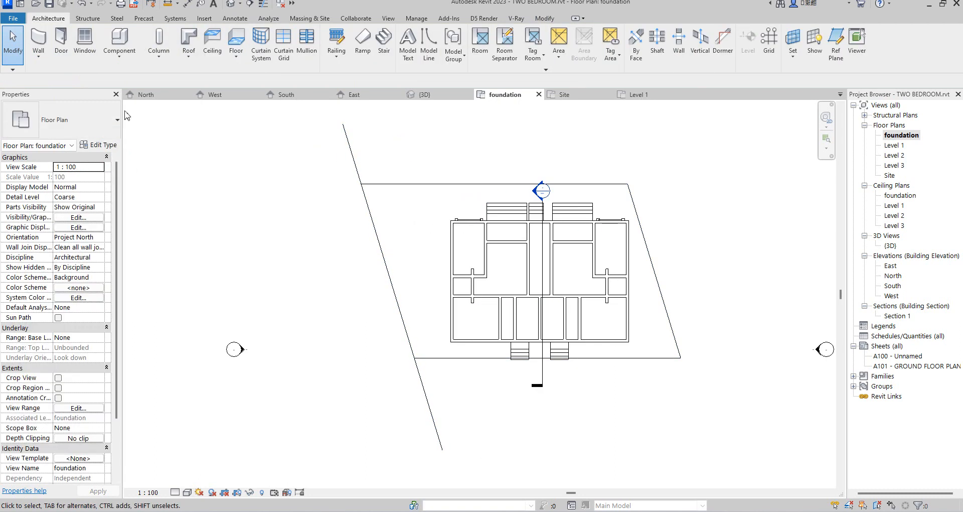
Step: Start an in-place model in the Casework category with the name Casework 4
left_click(120, 59)
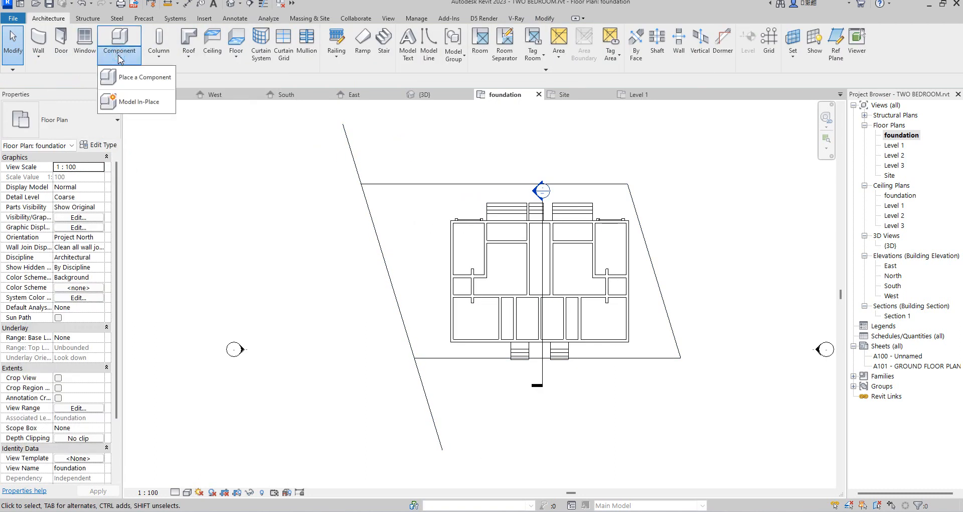
left_click(138, 102)
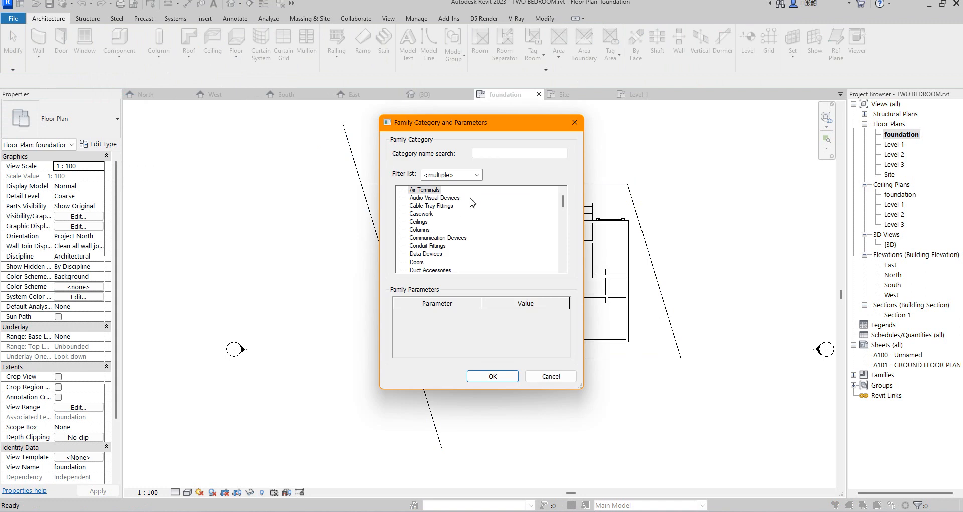
left_click(420, 214)
left_click(494, 376)
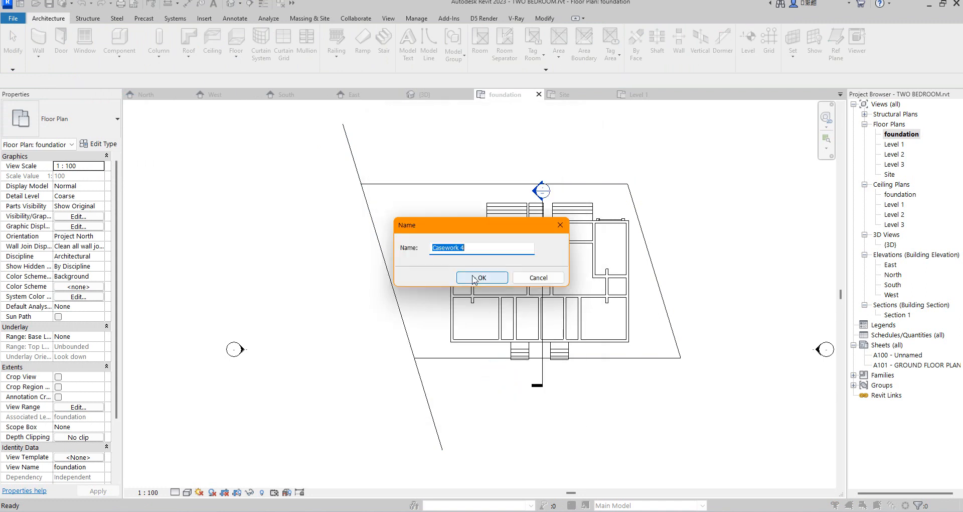
left_click(474, 278)
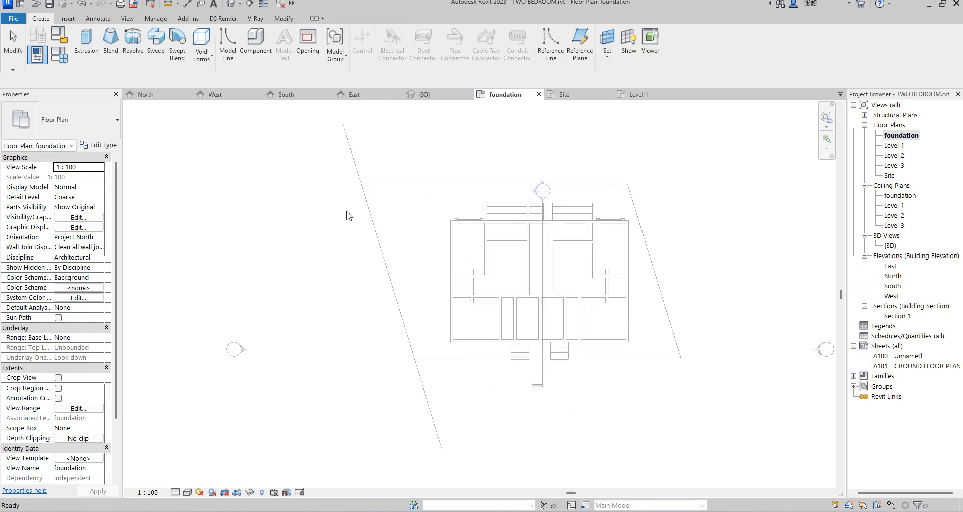
Step: Start an Extrusion with a depth of 250 and sketch a rectangle along the building's outer wall faces
left_click(86, 43)
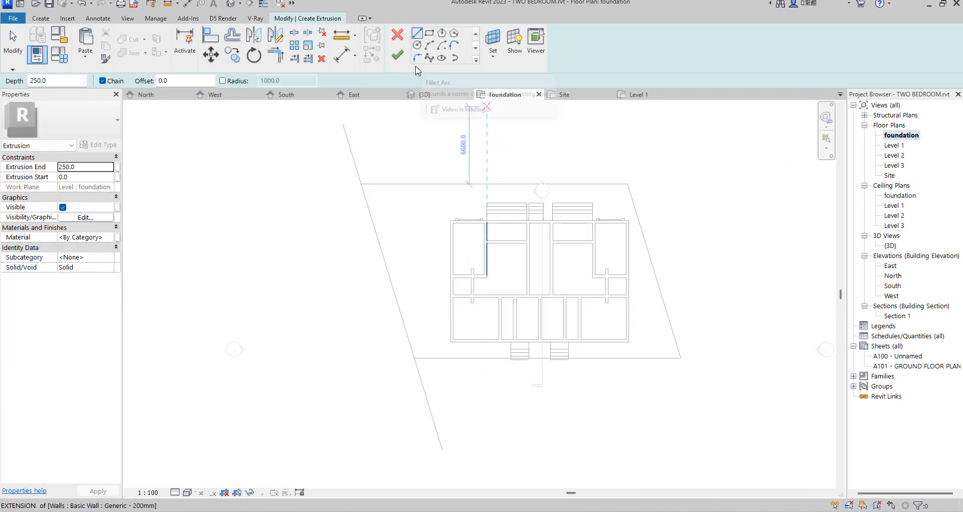
scroll(461, 250, "up", 1)
left_click(430, 34)
scroll(448, 213, "up", 1)
left_click(450, 220)
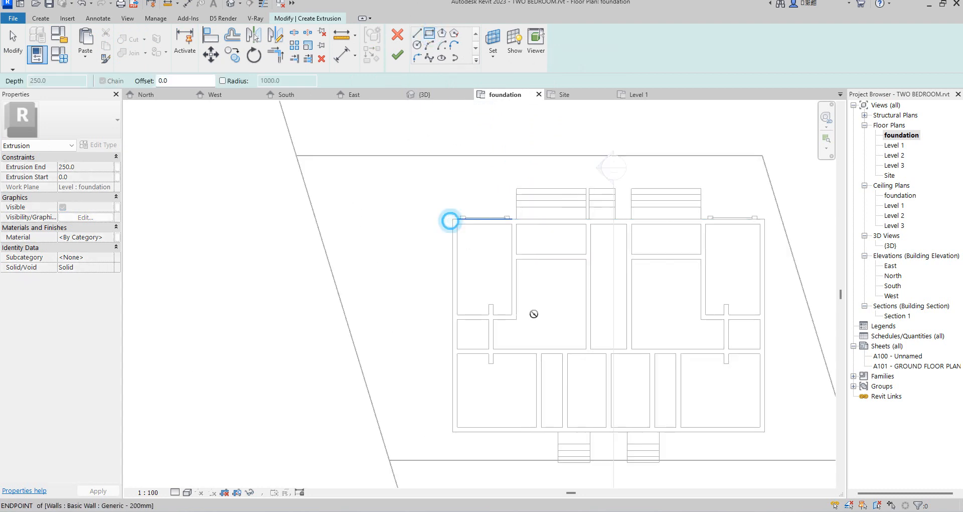
left_click(763, 432)
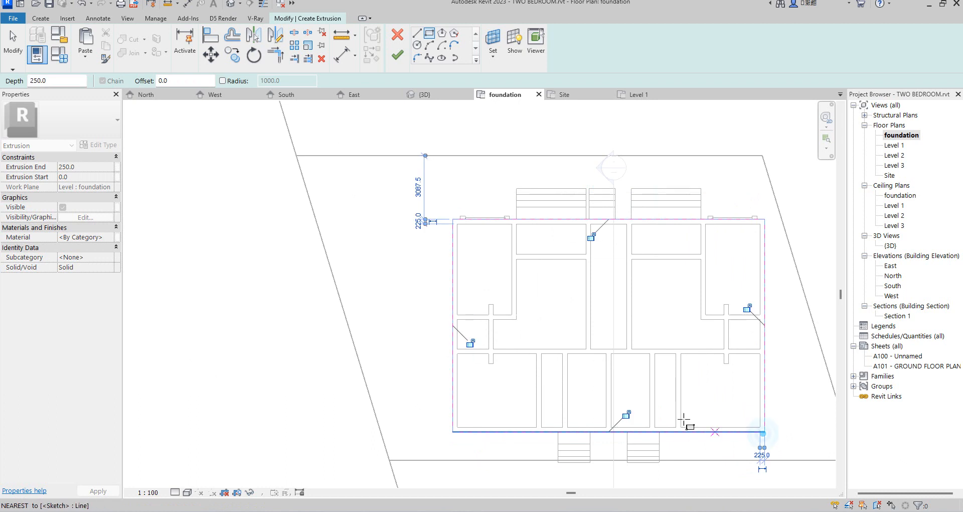
Step: Add a second rectangle offset 500 outward from the building's outer wall corners and finish the extrusion
scroll(454, 220, "up", 2)
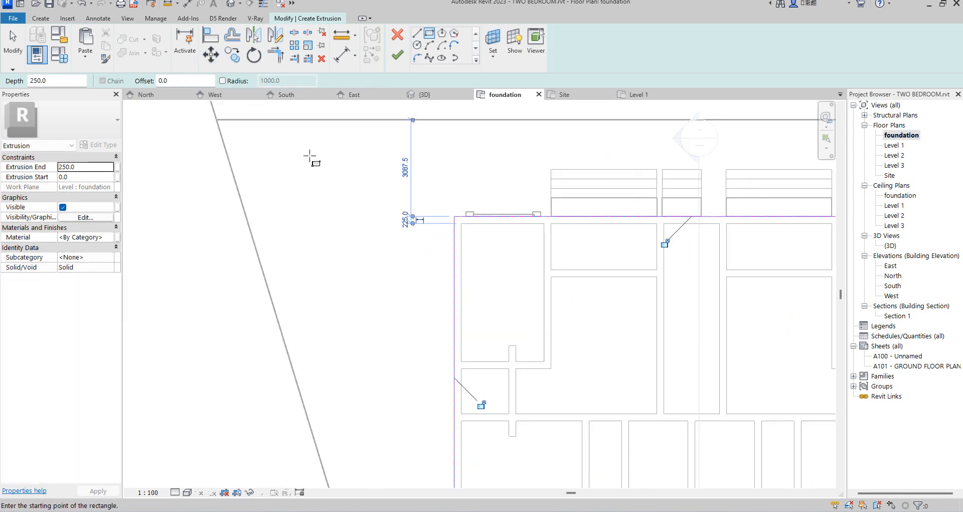
double_click(174, 81)
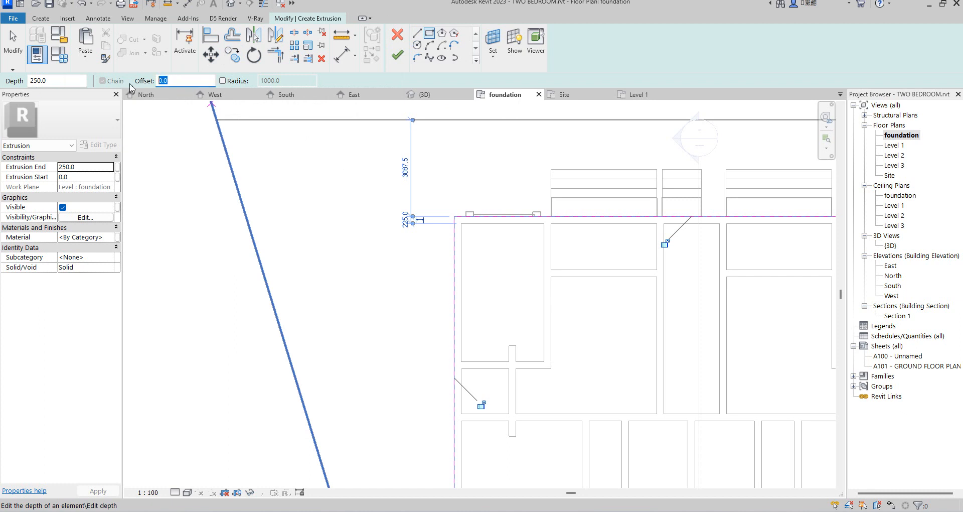
type("500")
key("Return")
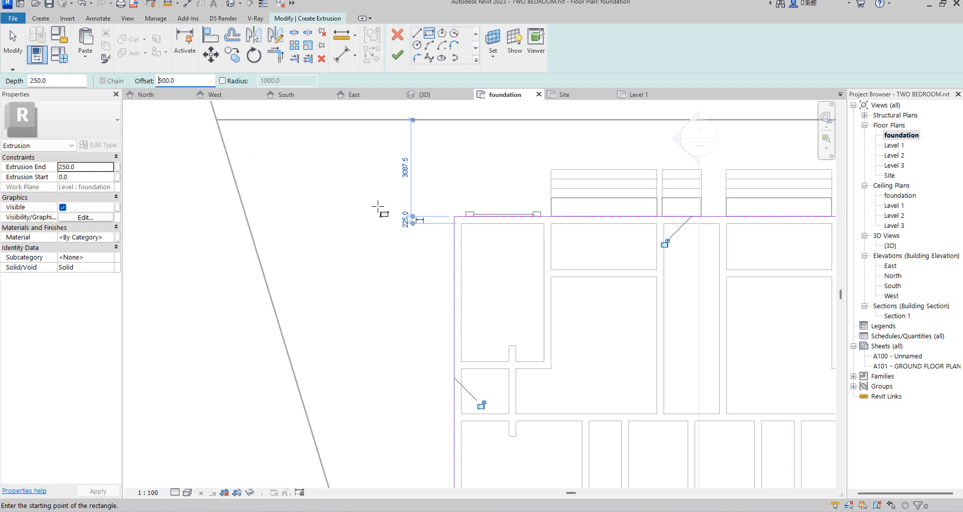
left_click(454, 217)
scroll(516, 215, "down", 5)
scroll(699, 360, "down", 2)
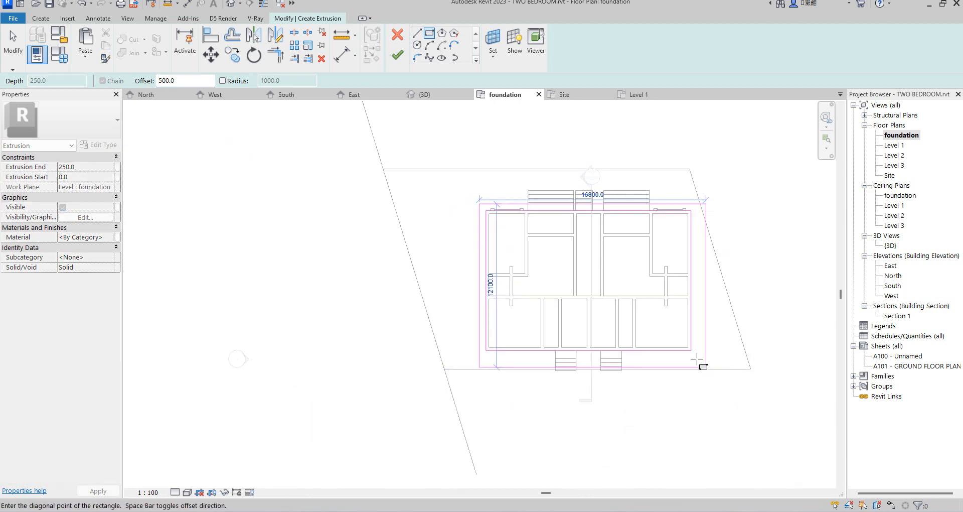
left_click(691, 351)
left_click(396, 57)
Step: Copy the rectangular ring extrusion at a distance of 1 mm and end the Copy command
scroll(622, 191, "up", 2)
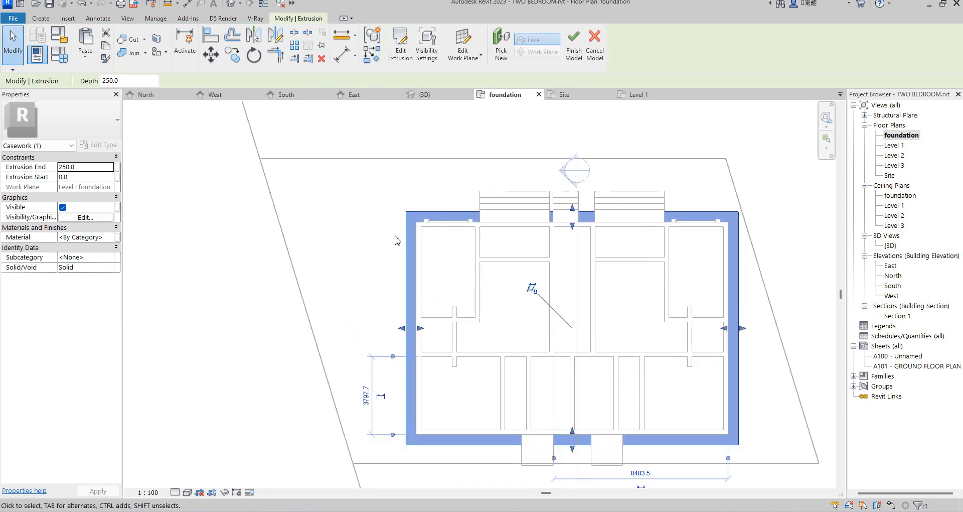
left_click(232, 54)
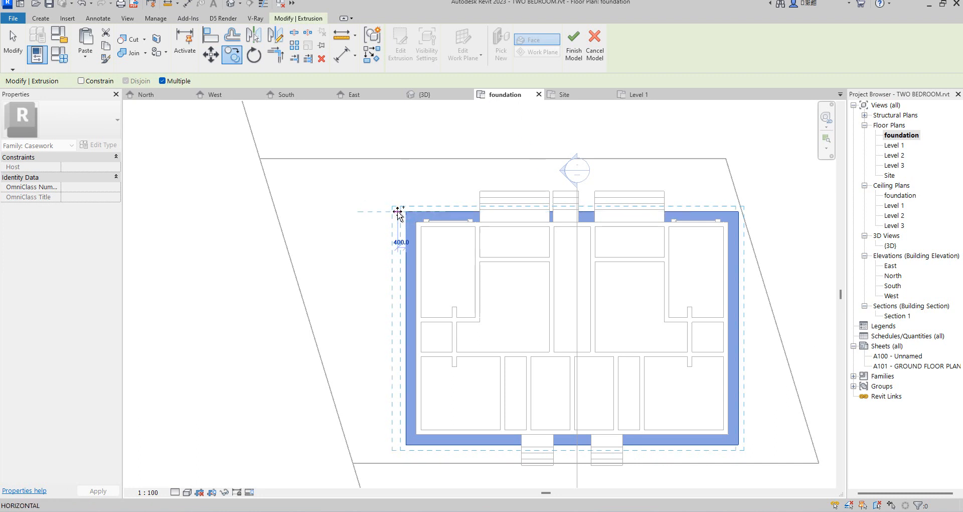
type("1")
key("Return")
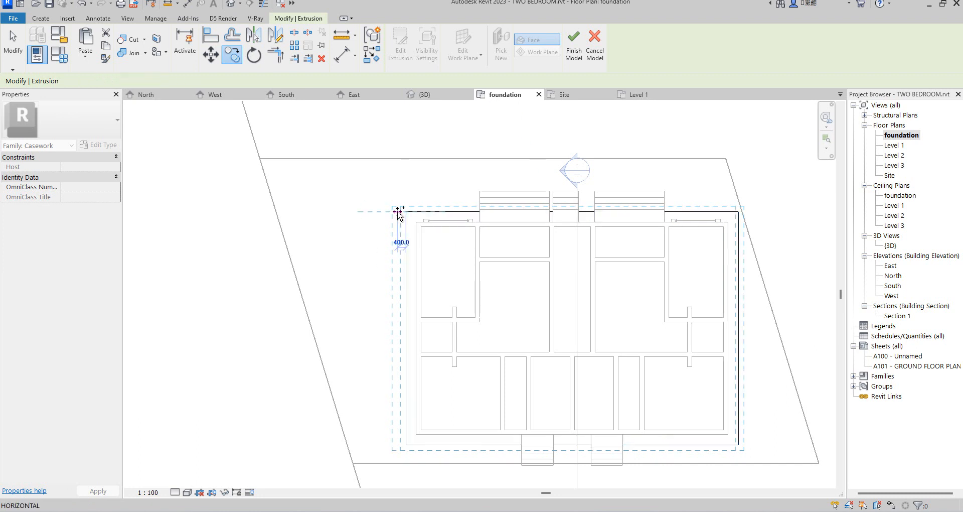
right_click(405, 225)
left_click(435, 232)
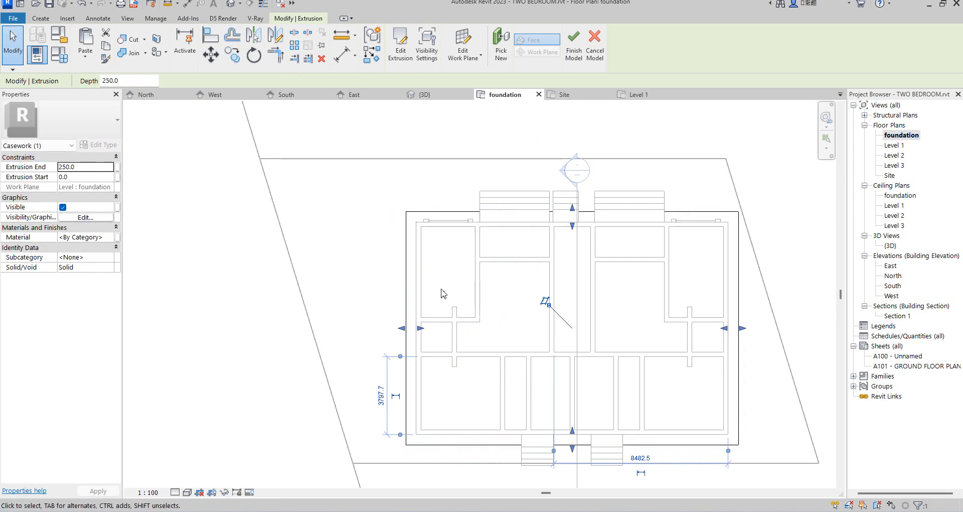
Step: Edit the copied extrusion's sketch and delete its inner rectangle, keeping the outer one
left_click(400, 56)
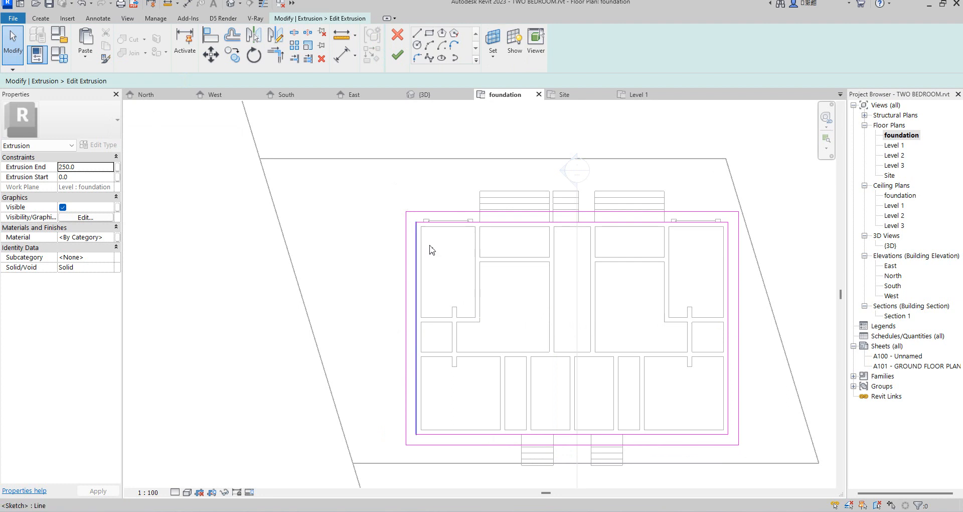
scroll(421, 235, "up", 2)
scroll(403, 206, "down", 2)
mouse_move(402, 182)
left_mouse_down()
mouse_move(700, 449)
mouse_move(721, 446)
left_mouse_up()
key("Escape")
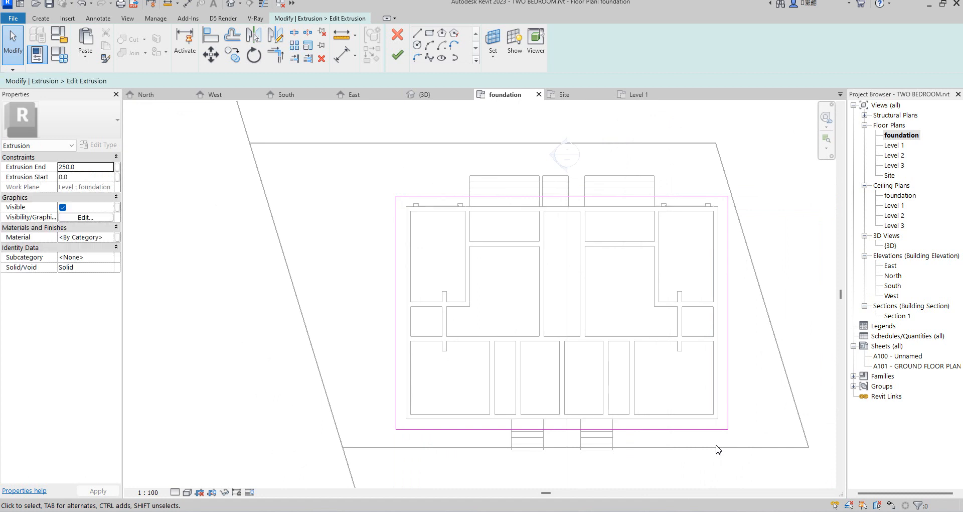
Step: Offset copies of the remaining rectangle's four sides 150 outward and finish the extrusion sketch
left_click(232, 35)
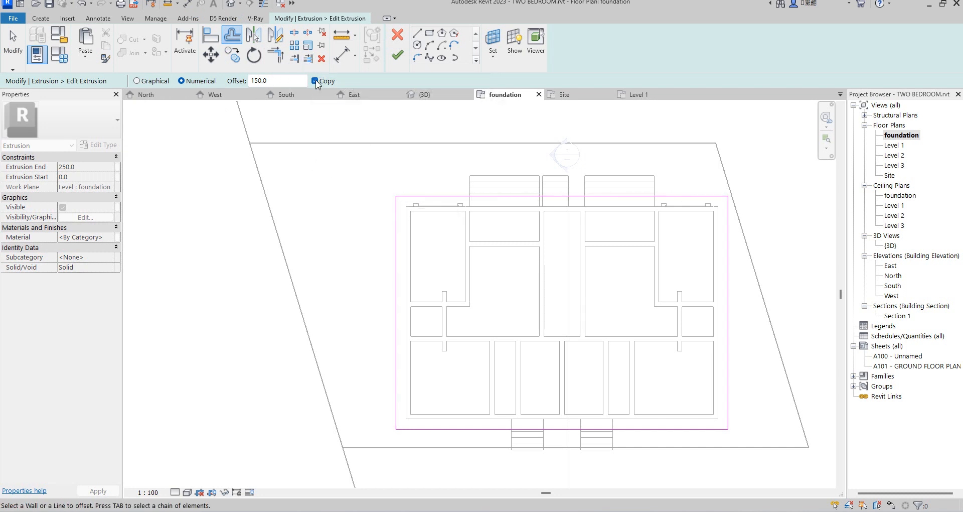
left_click(415, 197)
left_click(390, 207)
left_click(545, 429)
left_click(728, 388)
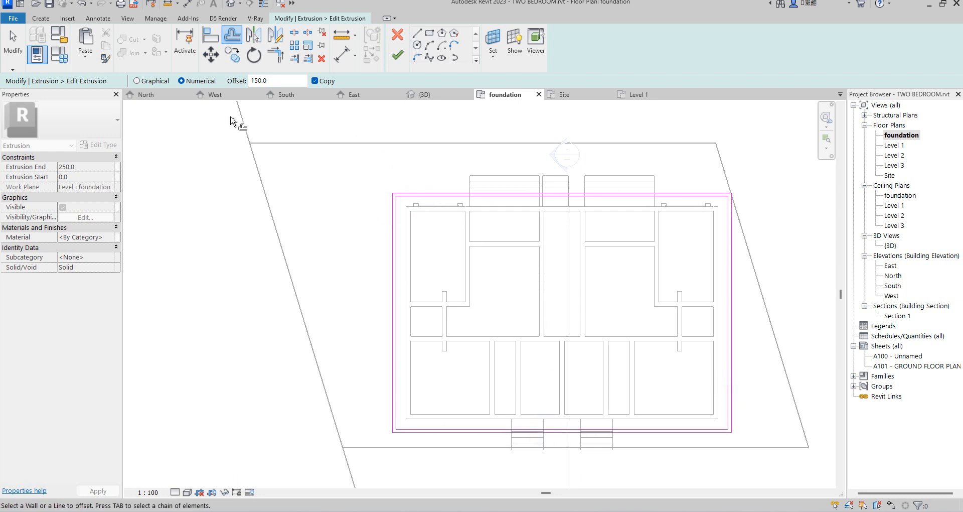
left_click(398, 55)
Step: Set the outer ring's extrusion end to 180 and assign it the material Aluminium(8)
double_click(88, 167)
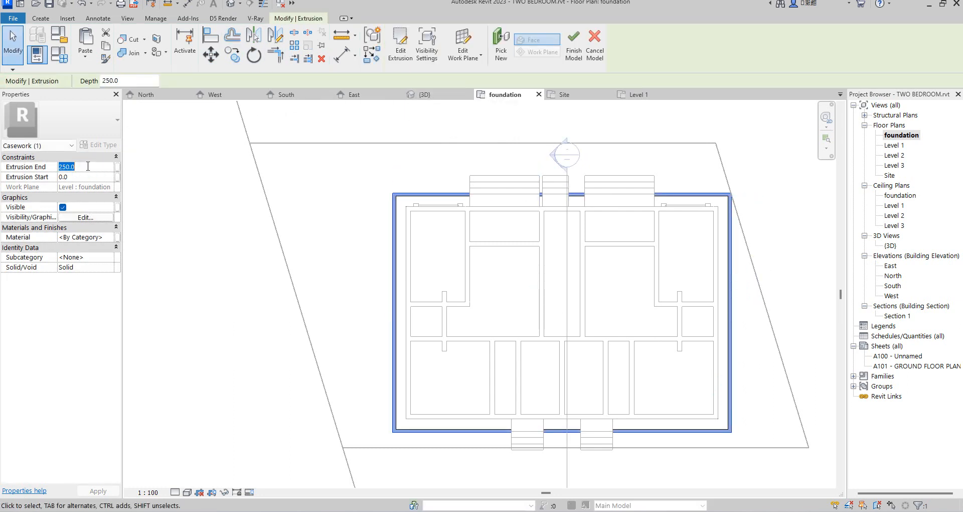
key("Return")
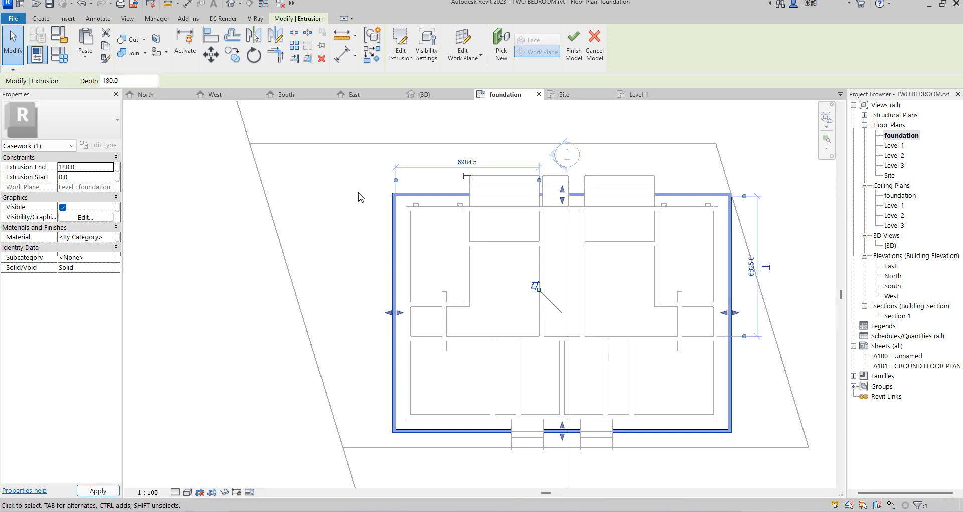
left_click(112, 238)
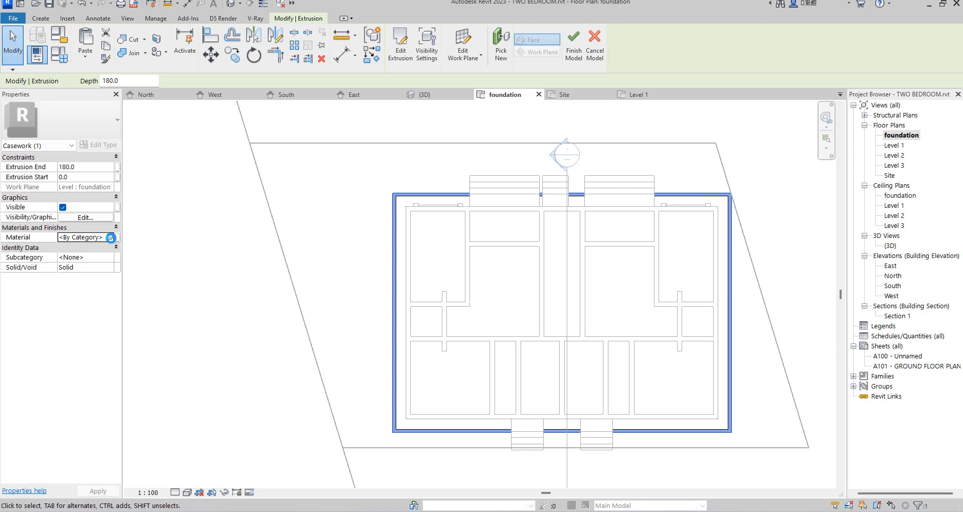
left_click(110, 237)
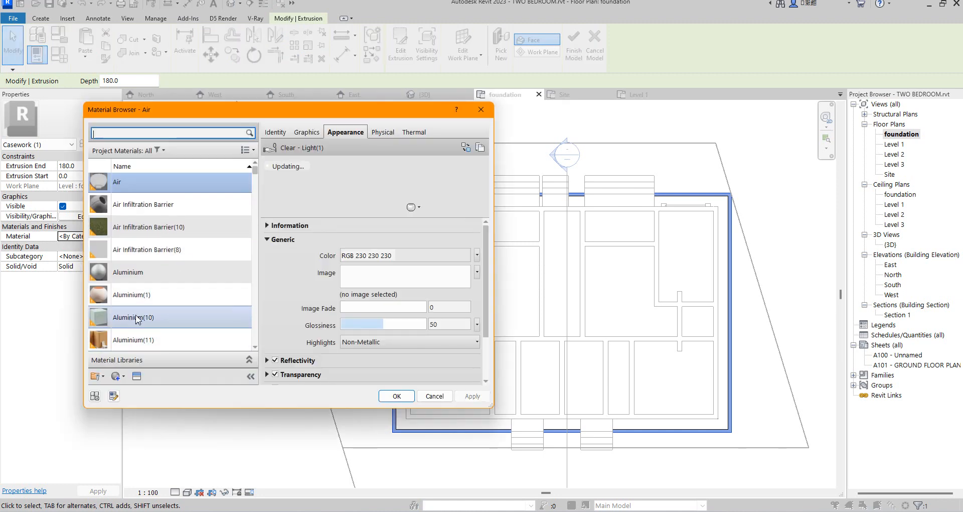
scroll(168, 267, "down", 5)
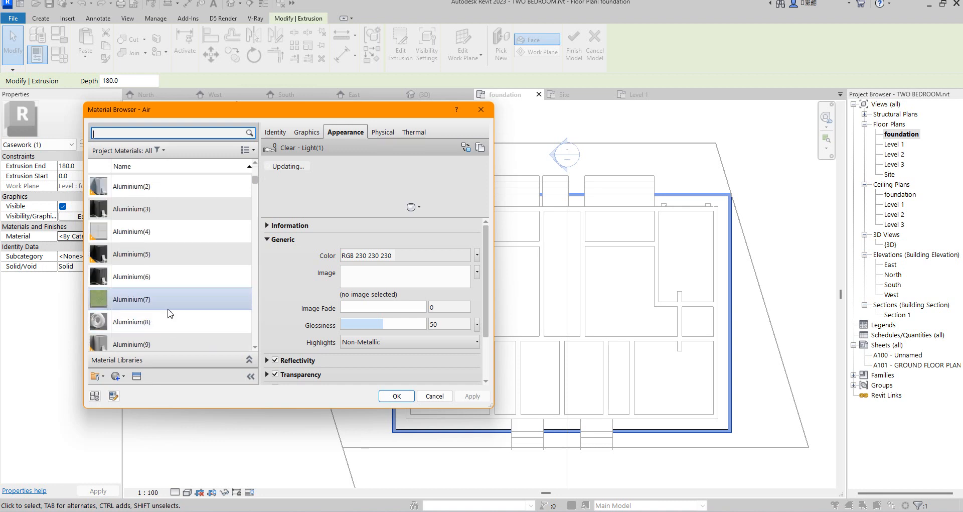
left_click(162, 322)
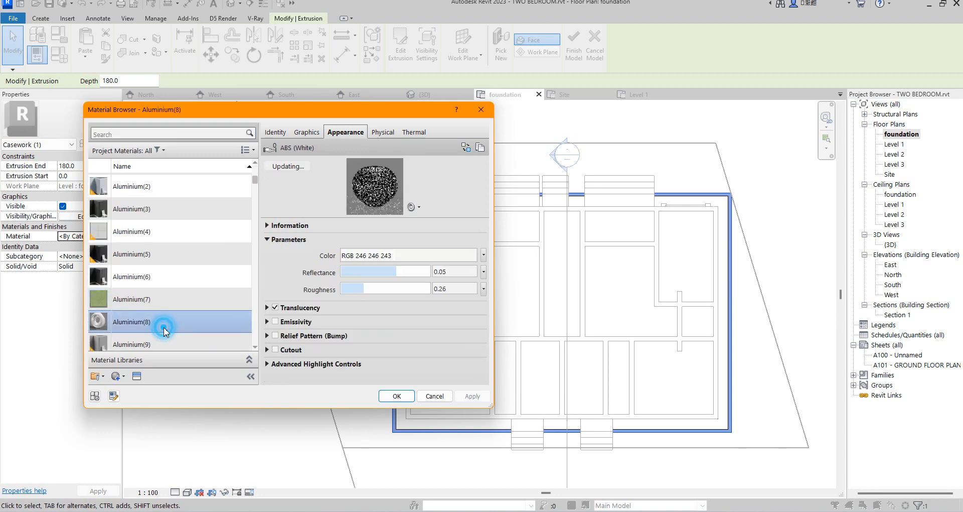
left_click(396, 396)
Step: Assign the material Aluminium(7) to the wider inner ring extrusion around the building
left_click(403, 209)
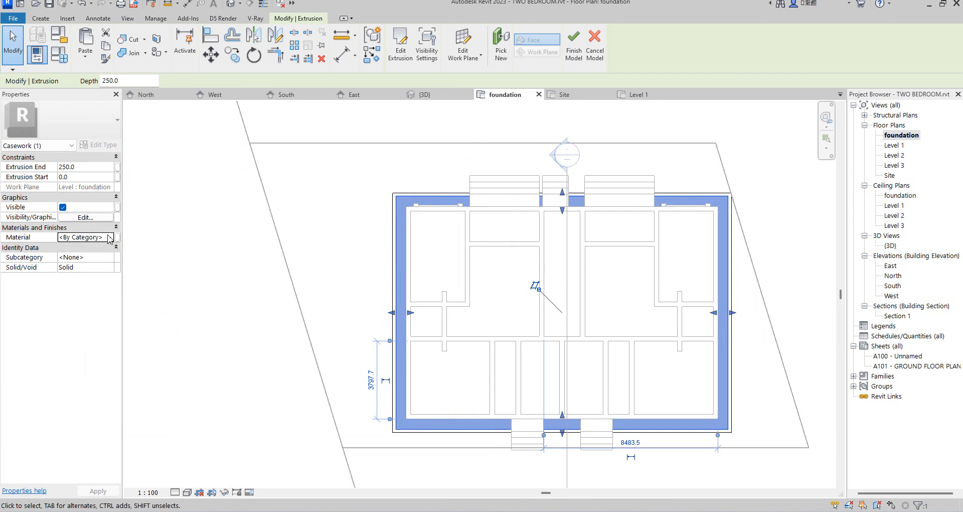
left_click(110, 237)
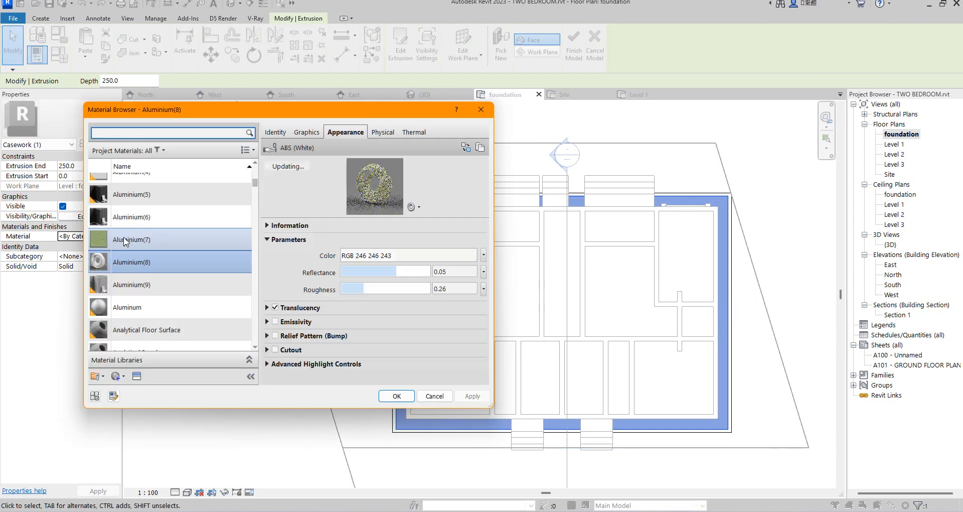
left_click(122, 240)
key("Return")
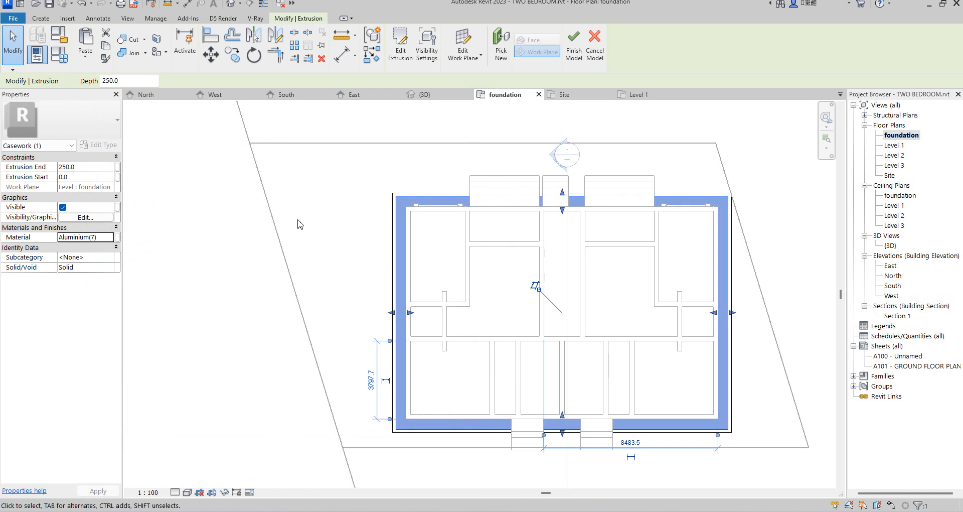
left_click(297, 224)
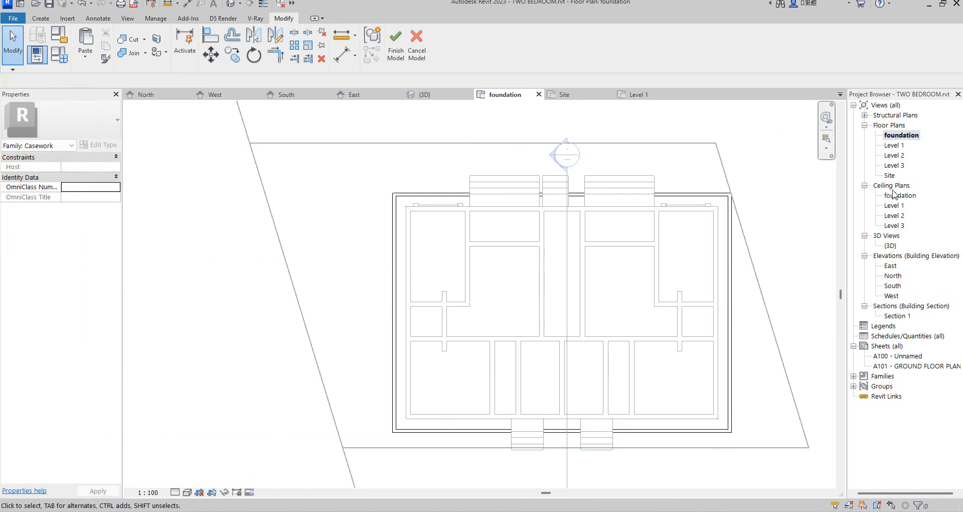
Step: Open the 3D view and examine the two extruded rings around the building's base
double_click(890, 245)
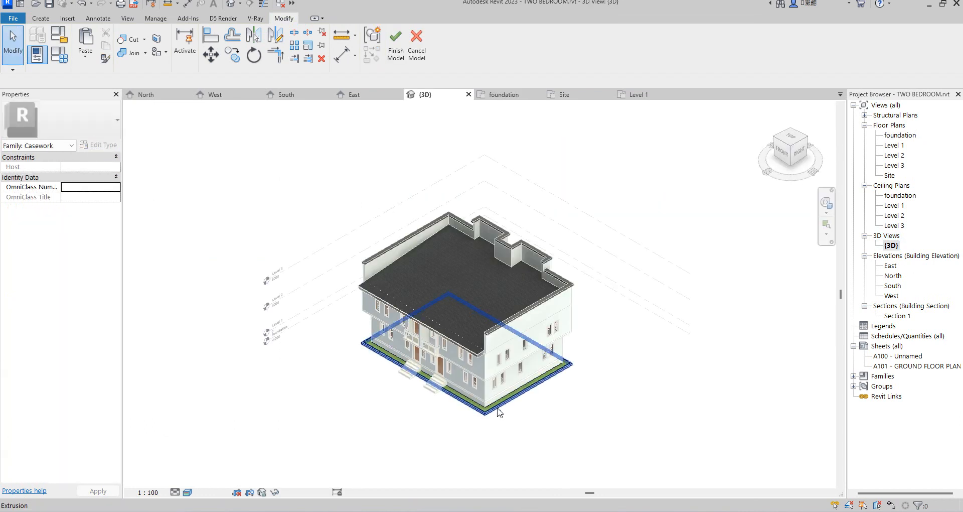
scroll(500, 408, "up", 6)
scroll(548, 364, "down", 4)
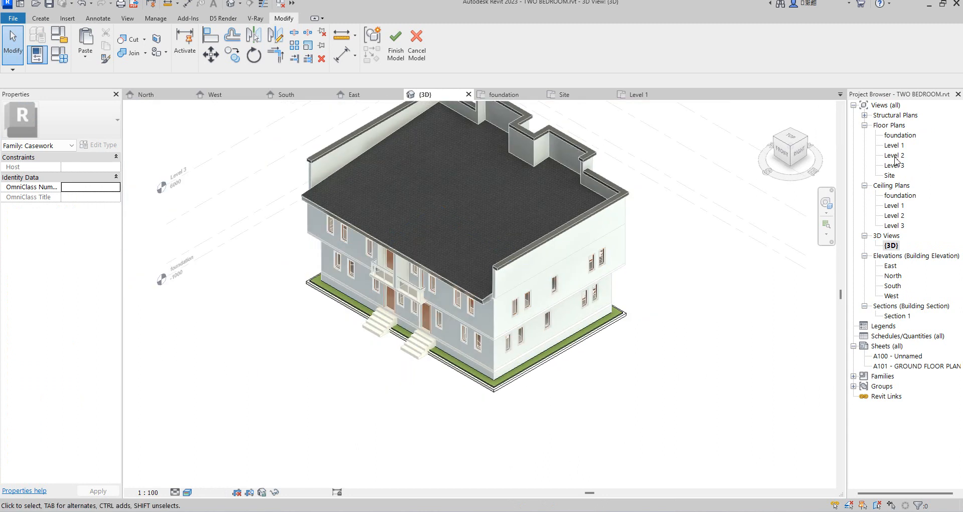
Step: Return to the foundation floor plan and finish the in-place model containing both rings
double_click(898, 136)
scroll(378, 201, "up", 3)
scroll(397, 236, "down", 5)
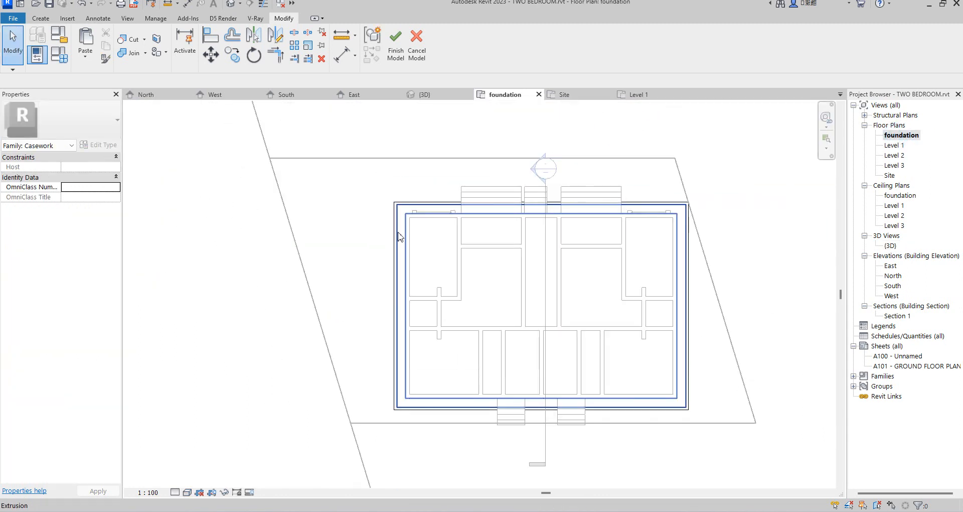
left_click(398, 233)
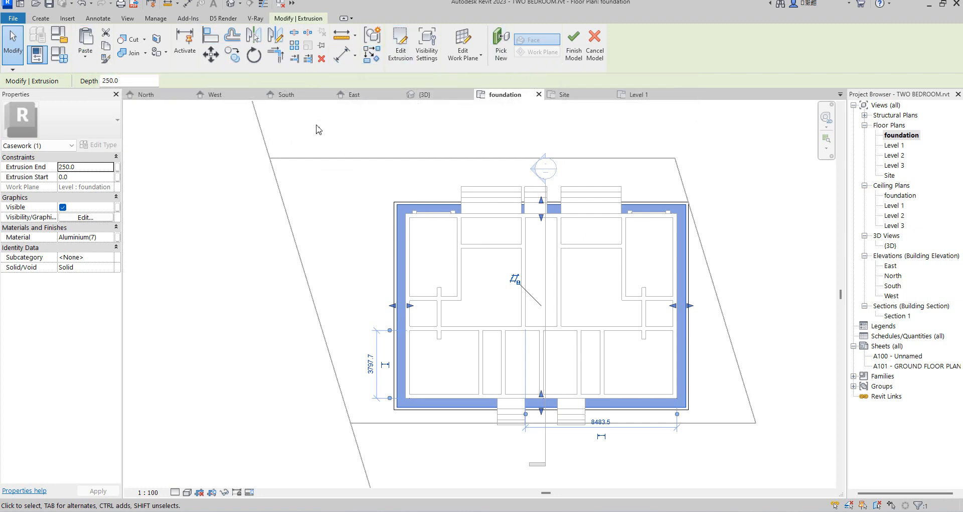
scroll(443, 189, "down", 2)
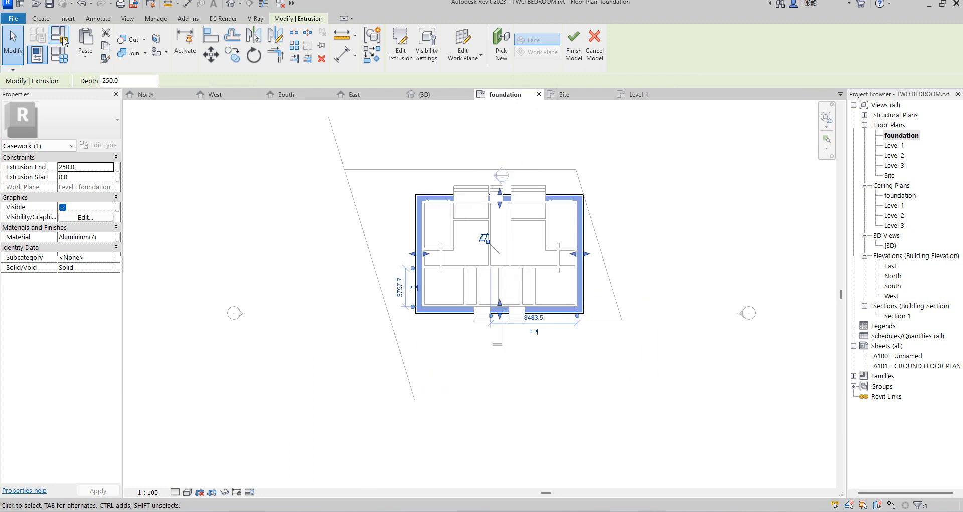
left_click(574, 43)
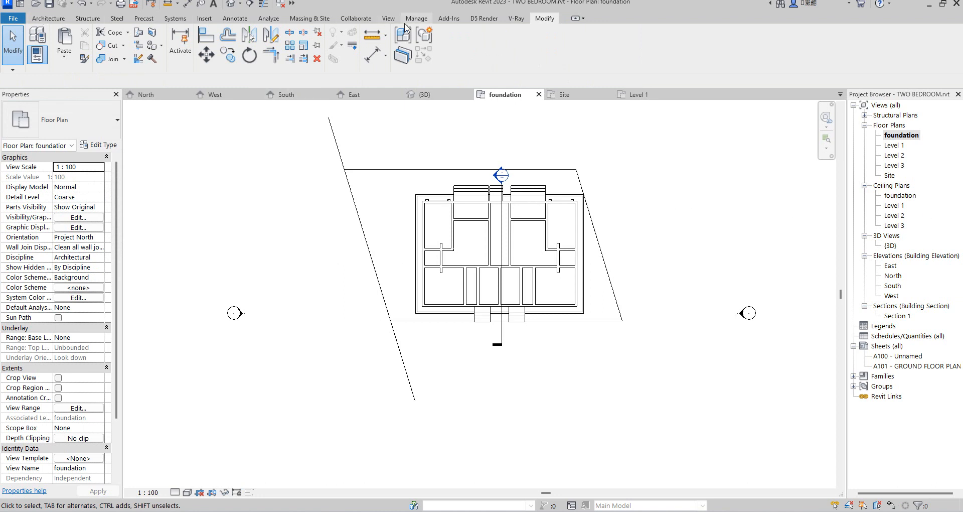
Step: Create a toposurface from four corner points placed well outside the plot at an absolute elevation of -1000
left_click(300, 21)
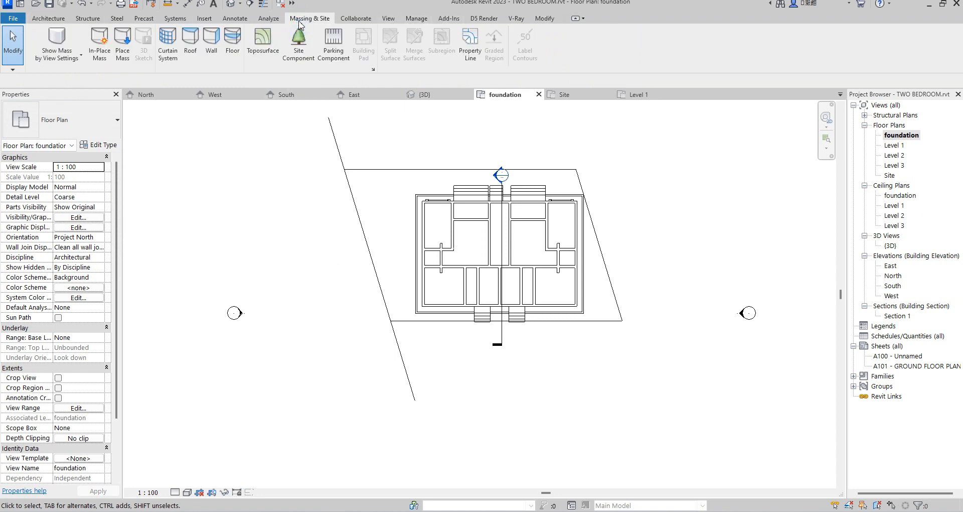
left_click(263, 43)
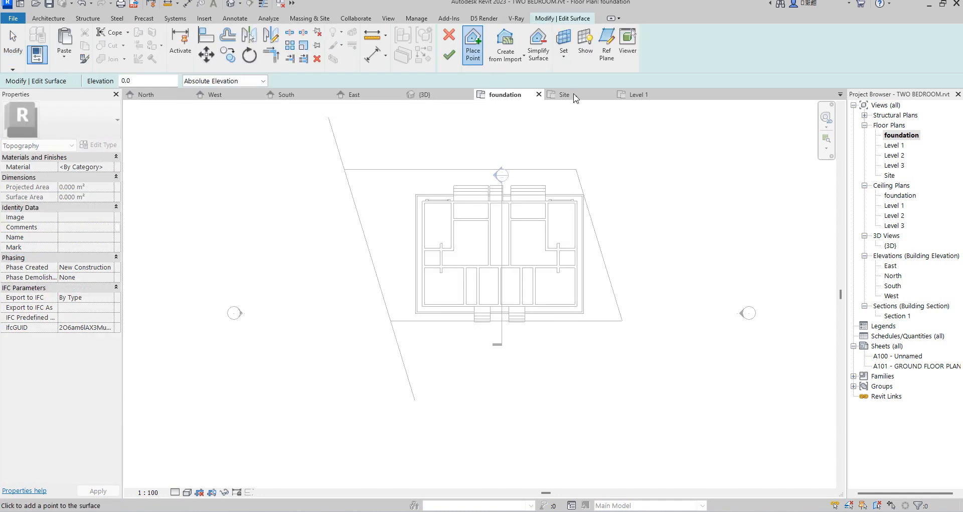
double_click(137, 82)
scroll(401, 288, "down", 3)
left_click(247, 190)
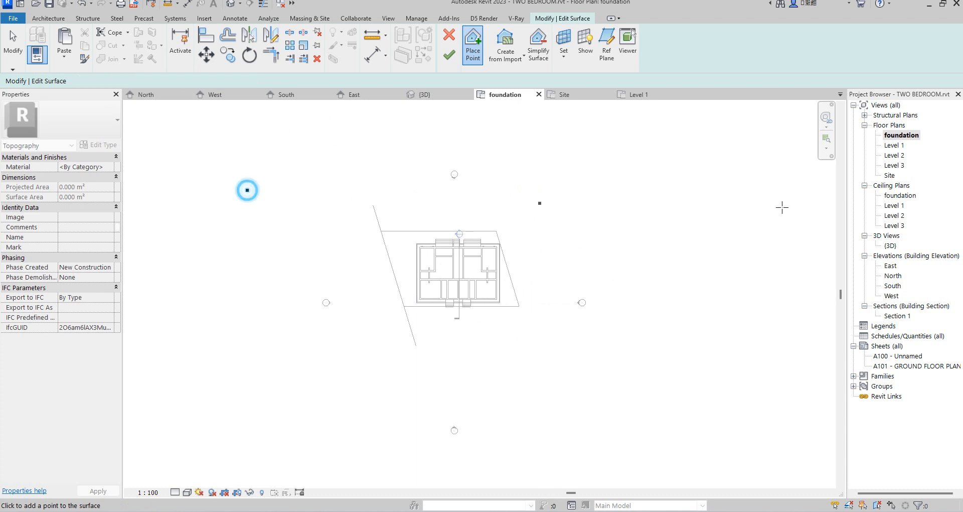
left_click(683, 183)
left_click(693, 436)
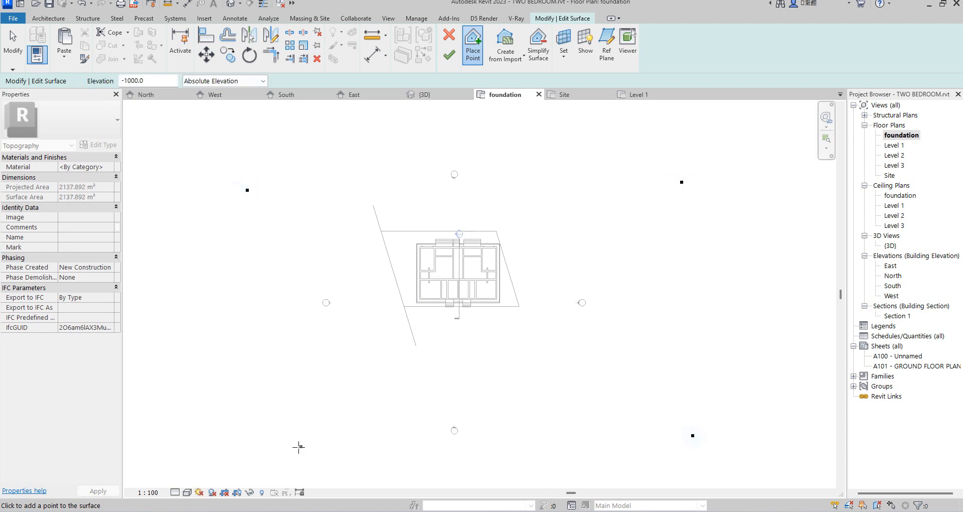
left_click(249, 452)
left_click(313, 119)
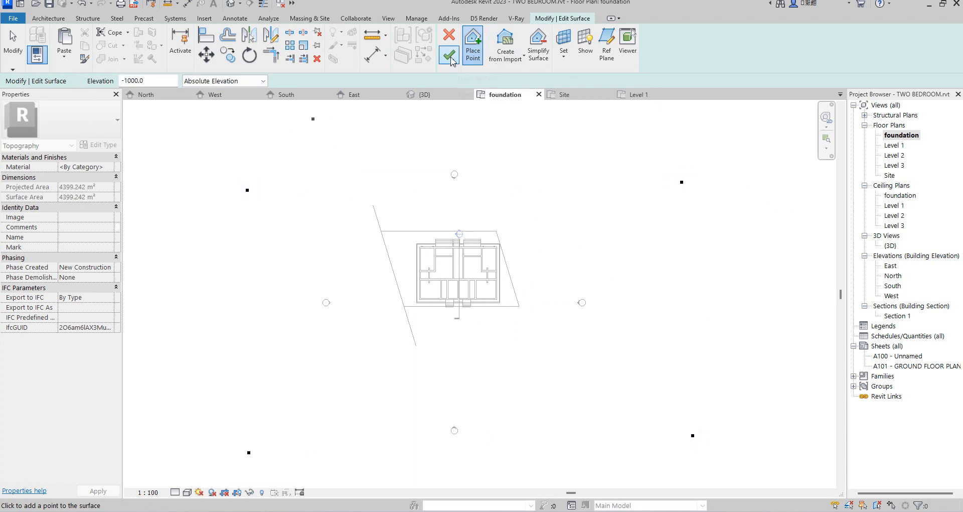
left_click(450, 57)
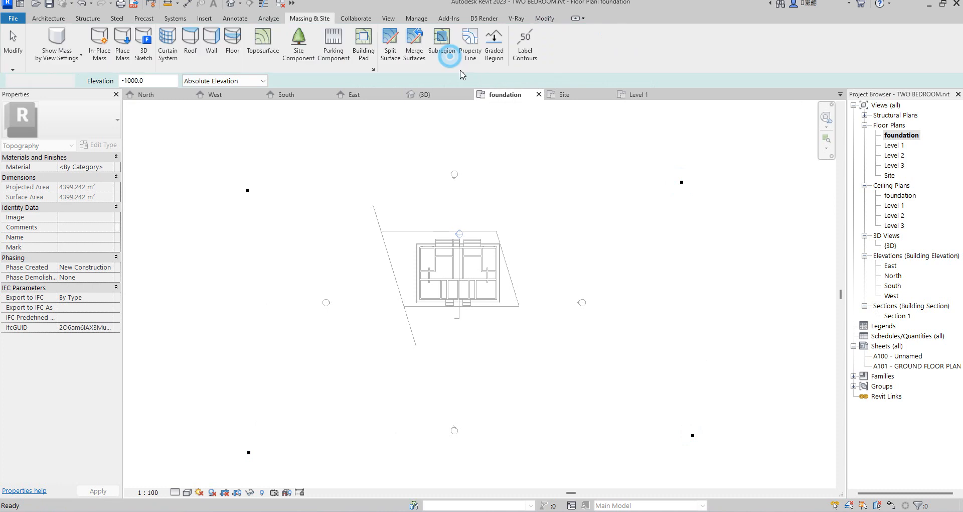
Step: Inspect the toposurface and the rings at the building's base in the 3D view
double_click(891, 245)
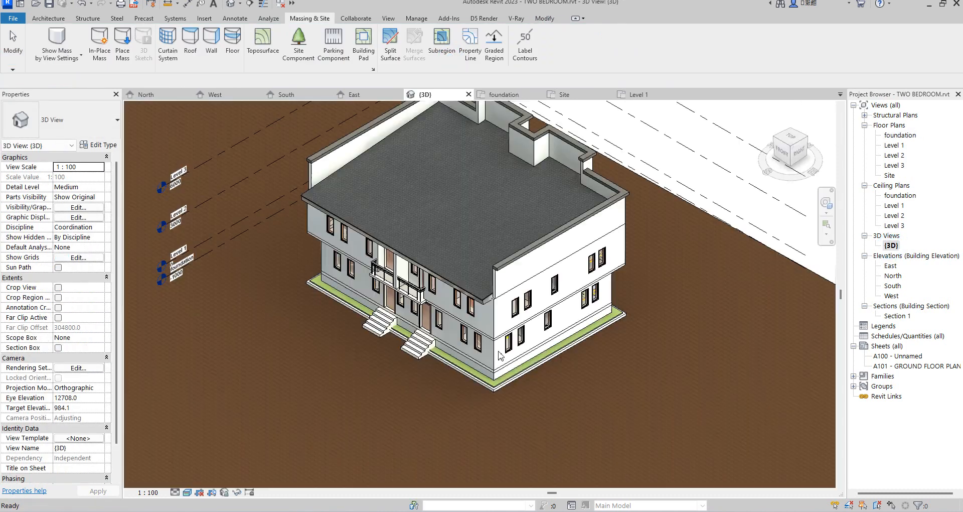
scroll(494, 414, "up", 5)
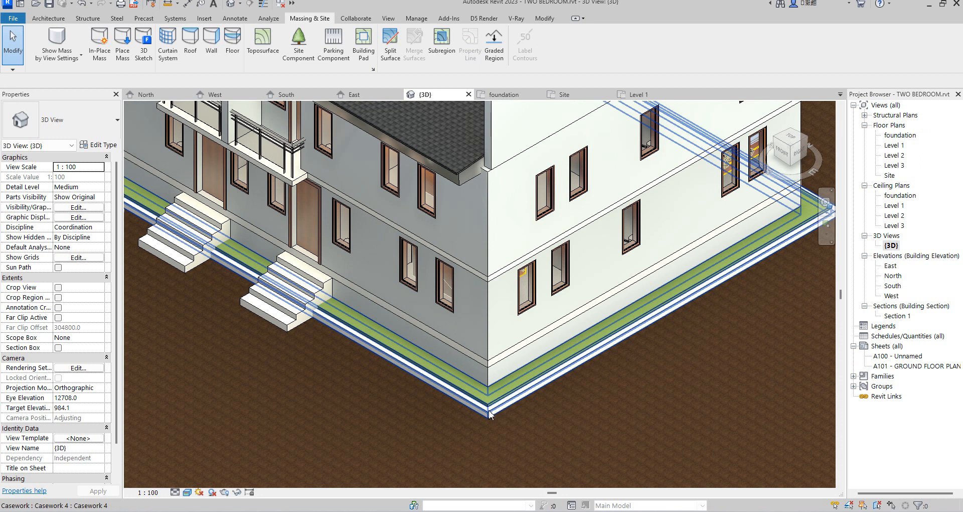
scroll(490, 414, "down", 6)
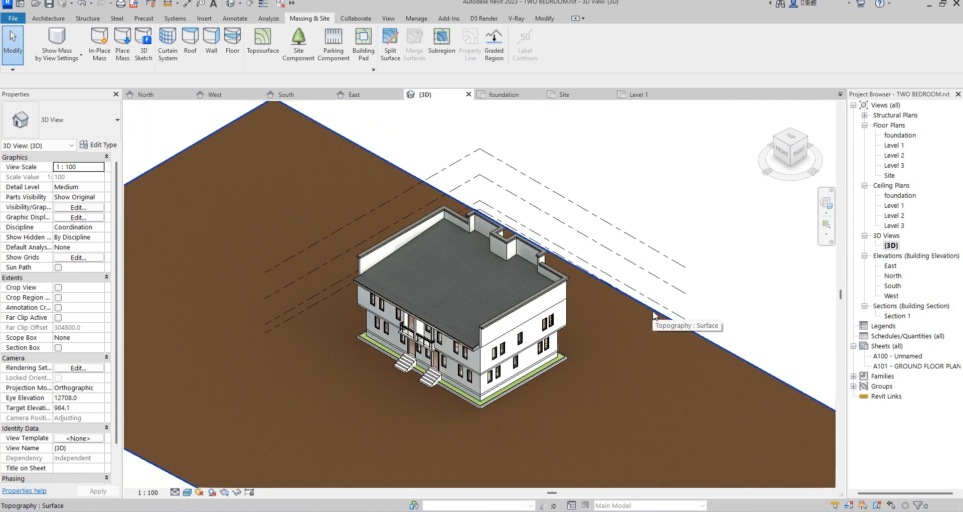
Step: Reopen the in-place rings from the foundation plan and open the inner ring extrusion's sketch for editing
double_click(900, 135)
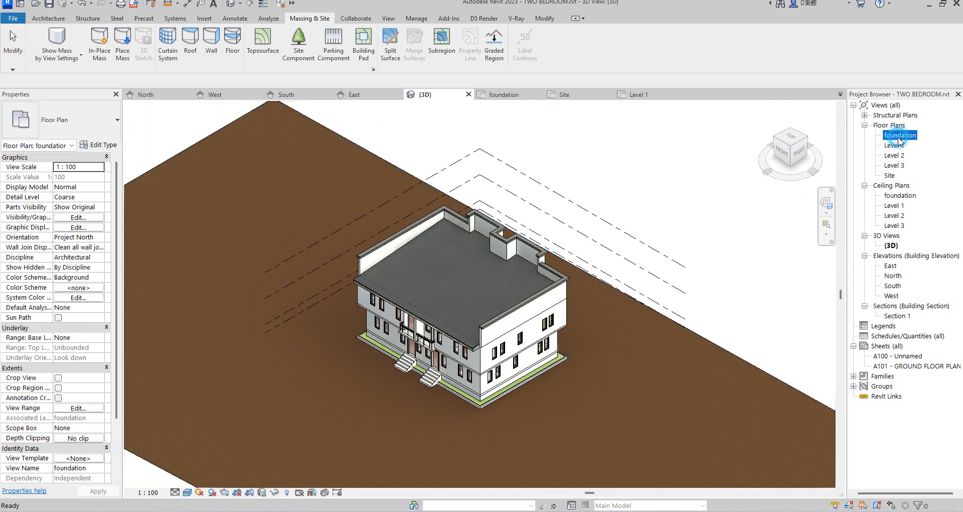
scroll(382, 258, "up", 1)
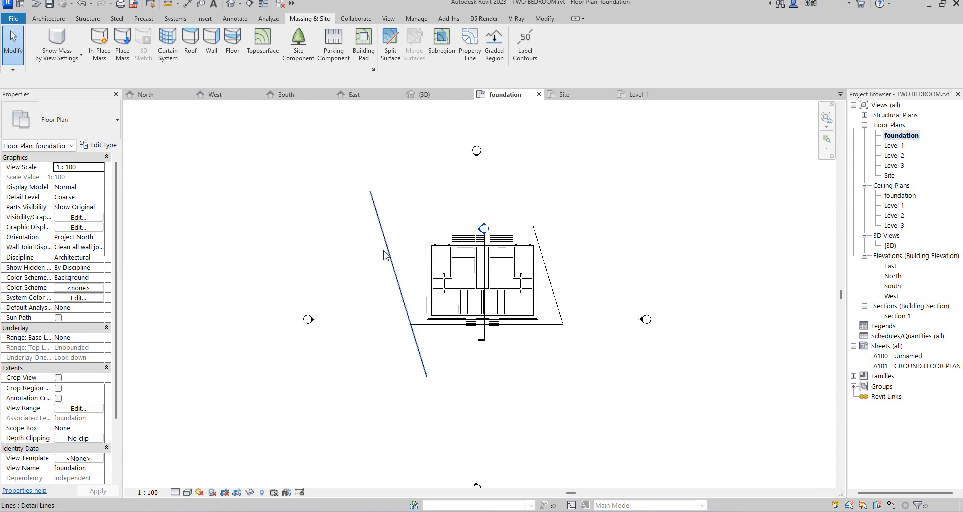
scroll(409, 284, "up", 2)
scroll(411, 286, "up", 2)
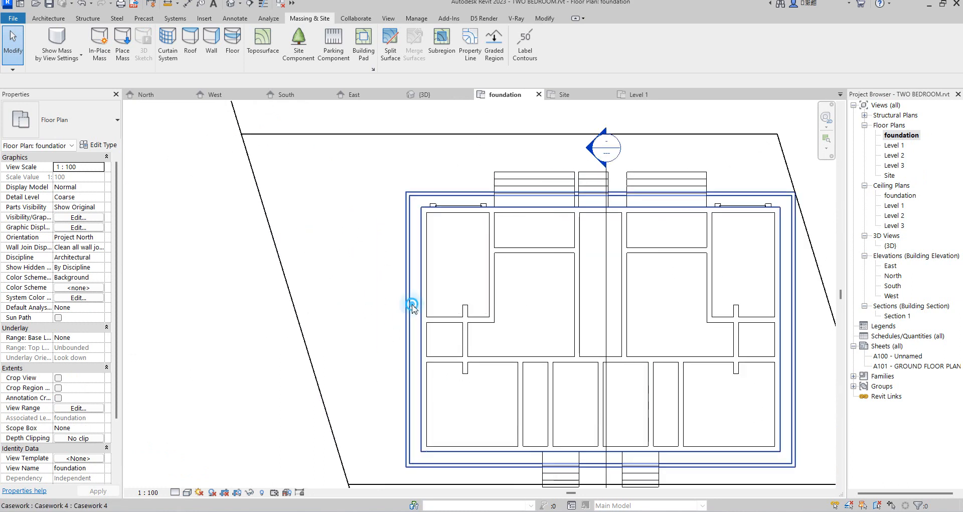
left_click(414, 309)
left_click(446, 55)
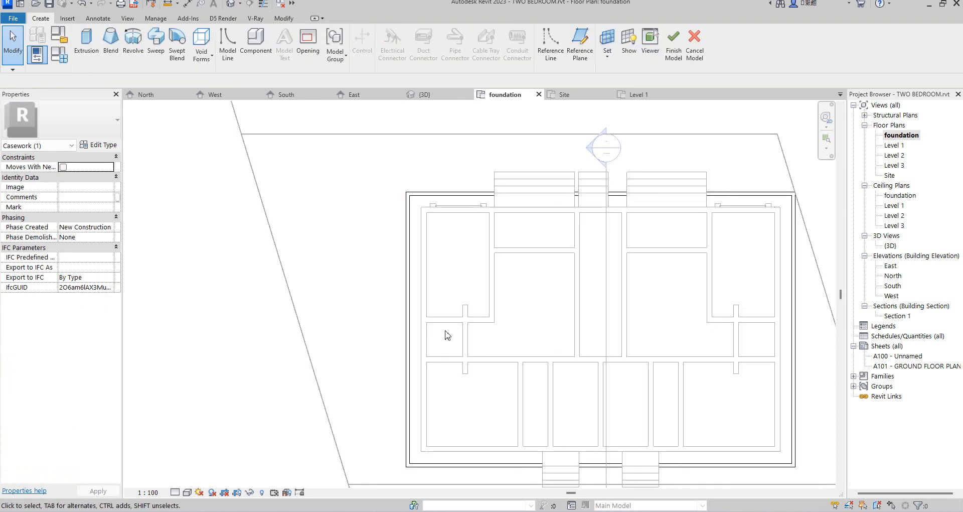
left_click(422, 325)
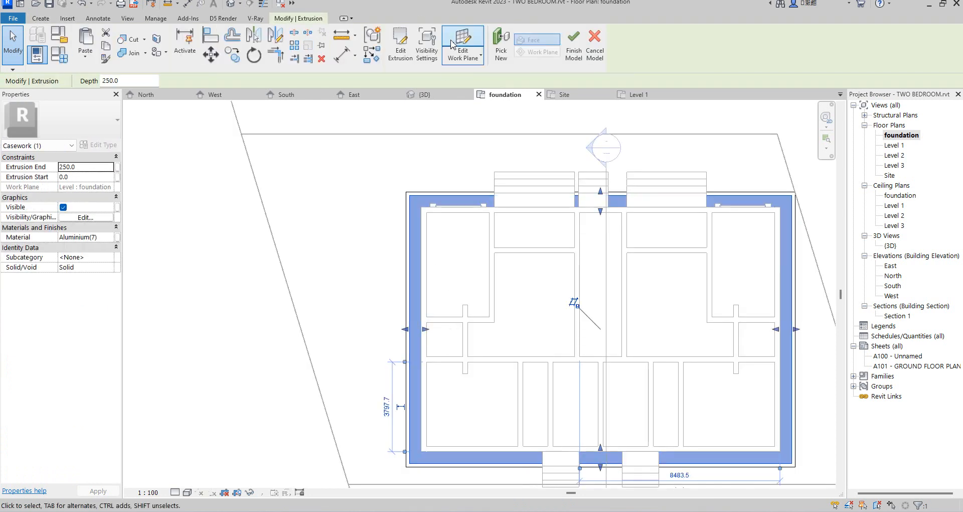
left_click(403, 56)
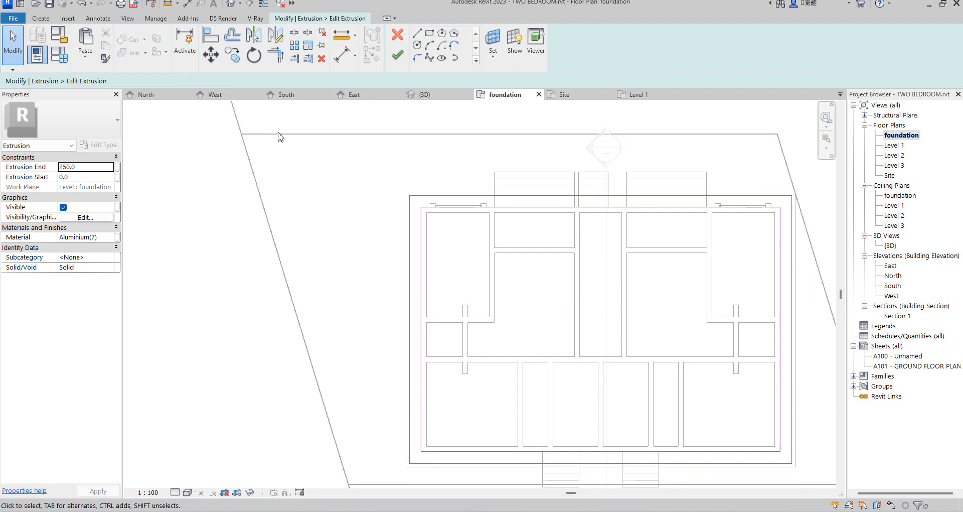
Step: Trace the four sides of the plot boundary with chained lines as a closed loop in the extrusion's sketch
left_click(416, 34)
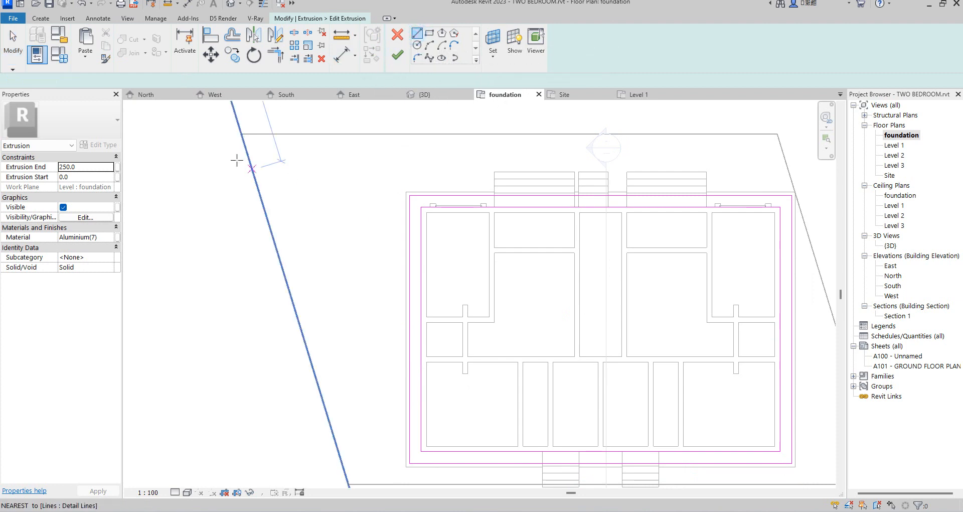
left_click(241, 134)
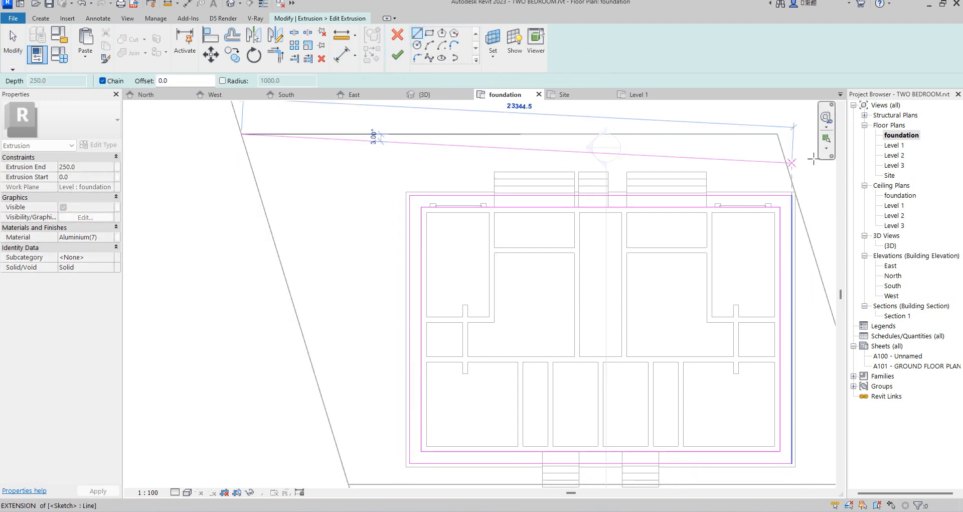
left_click(776, 134)
scroll(589, 131, "down", 4)
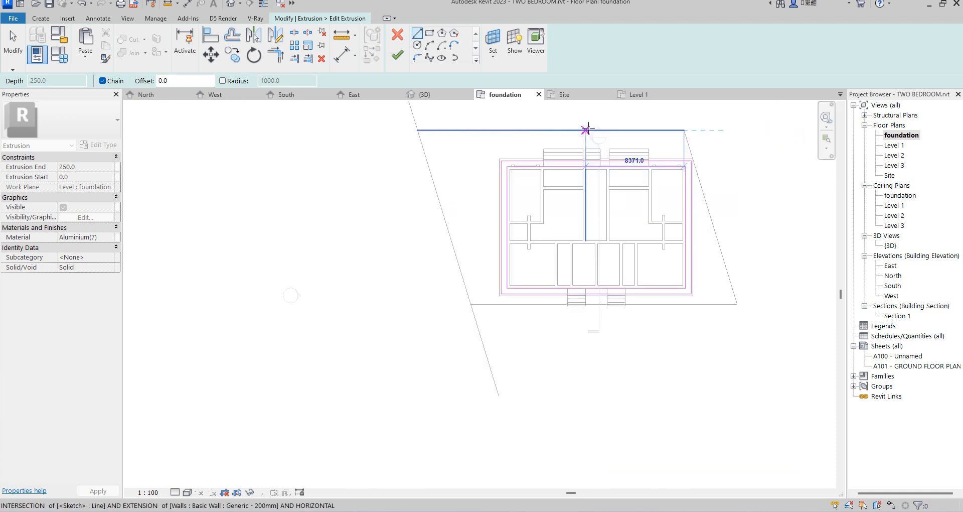
scroll(711, 316, "up", 2)
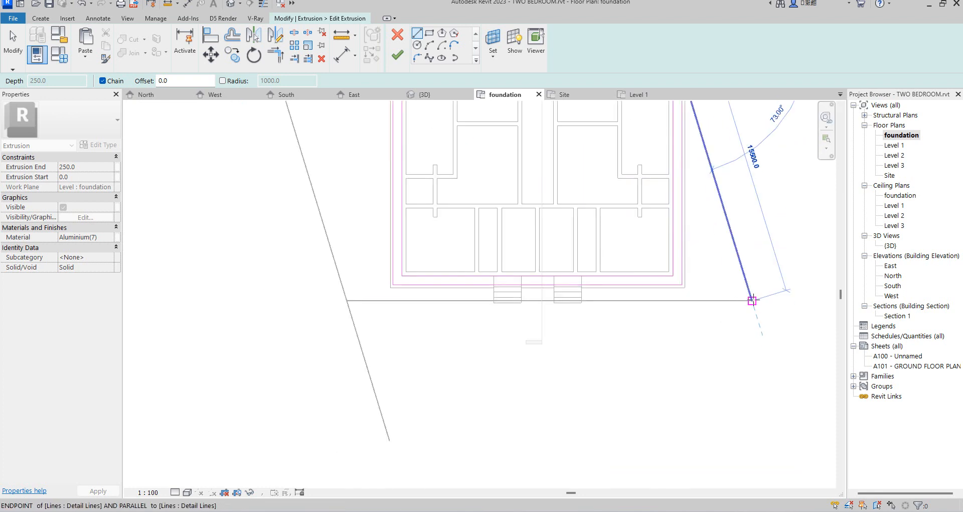
left_click(752, 300)
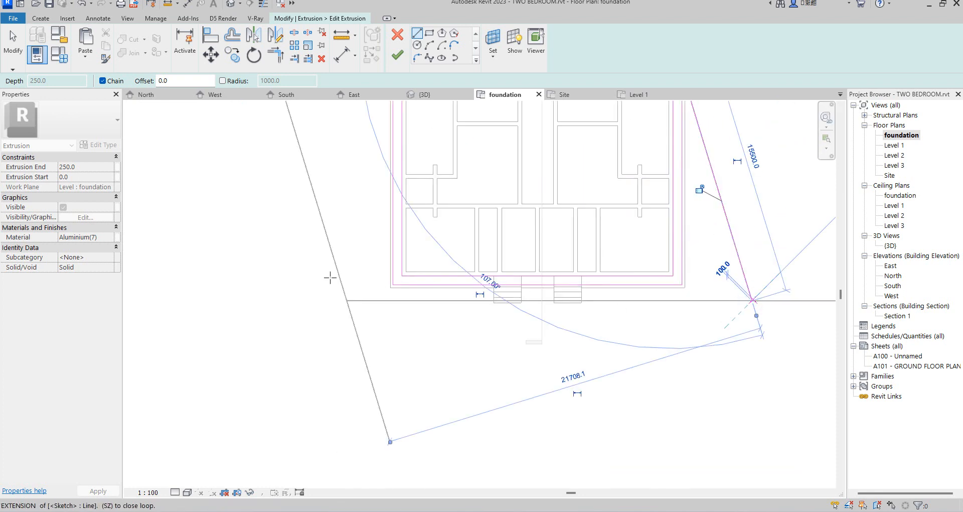
left_click(347, 300)
scroll(381, 381, "down", 2)
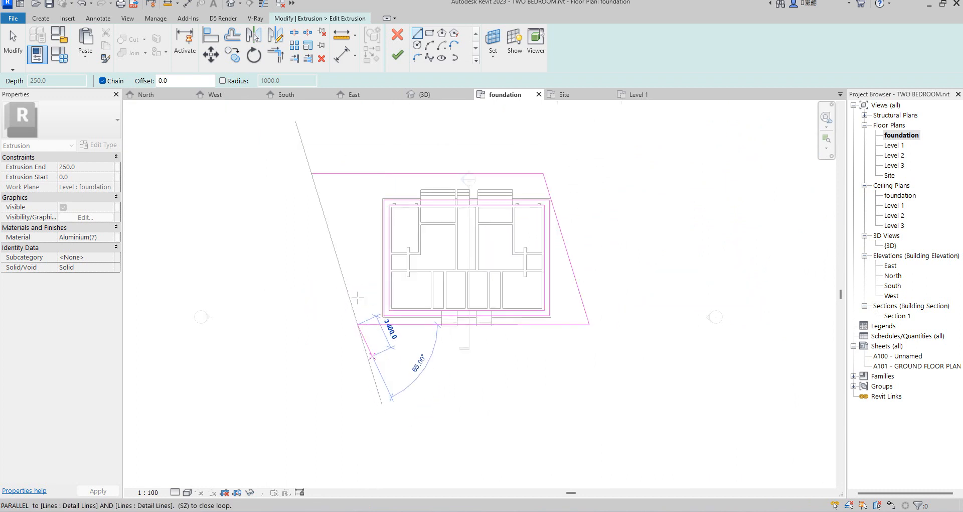
left_click(311, 173)
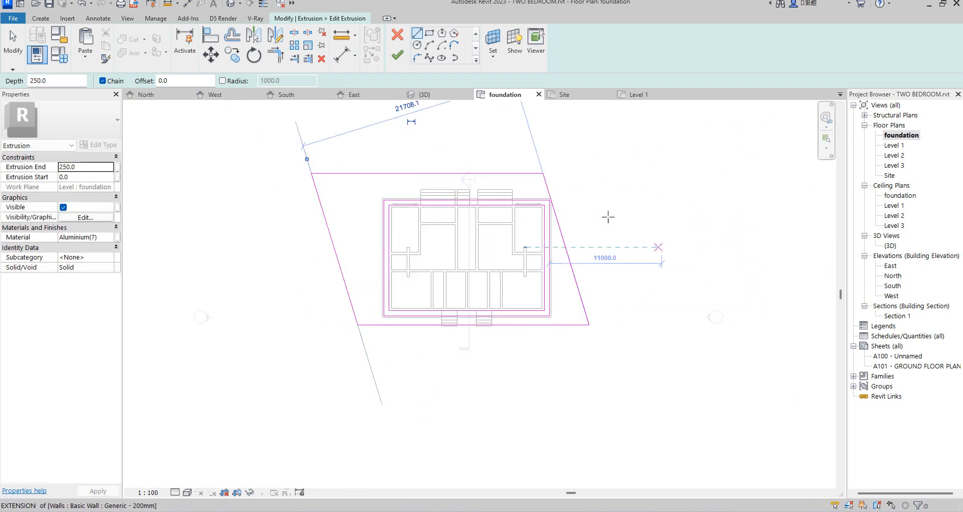
Step: Leave the line tool and finish editing the extrusion's sketch with the plot boundary loop
scroll(581, 189, "up", 4)
scroll(543, 299, "up", 5)
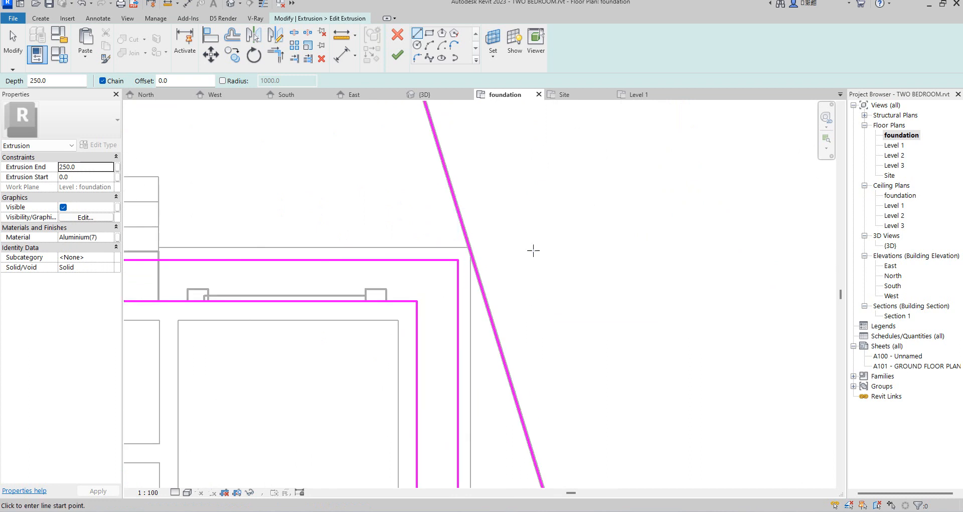
right_click(527, 190)
left_click(583, 200)
scroll(576, 232, "down", 6)
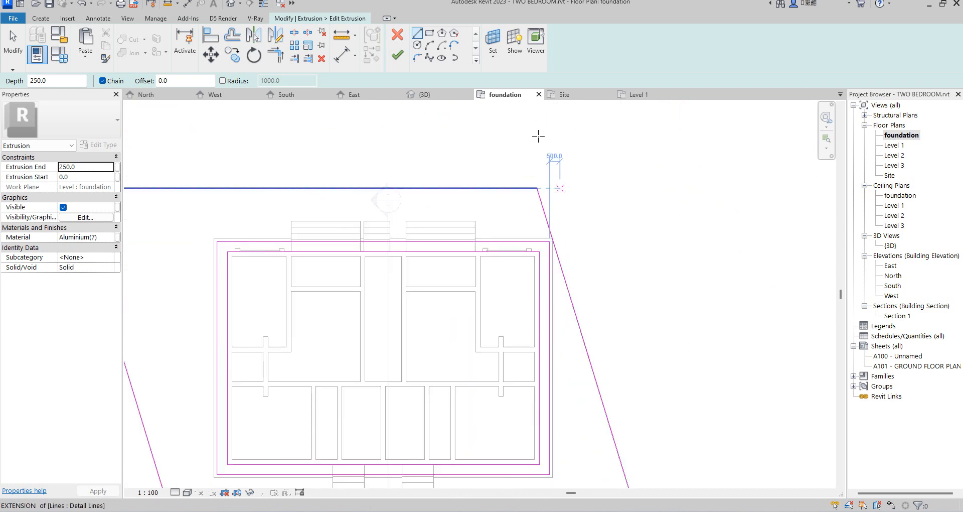
left_click(397, 56)
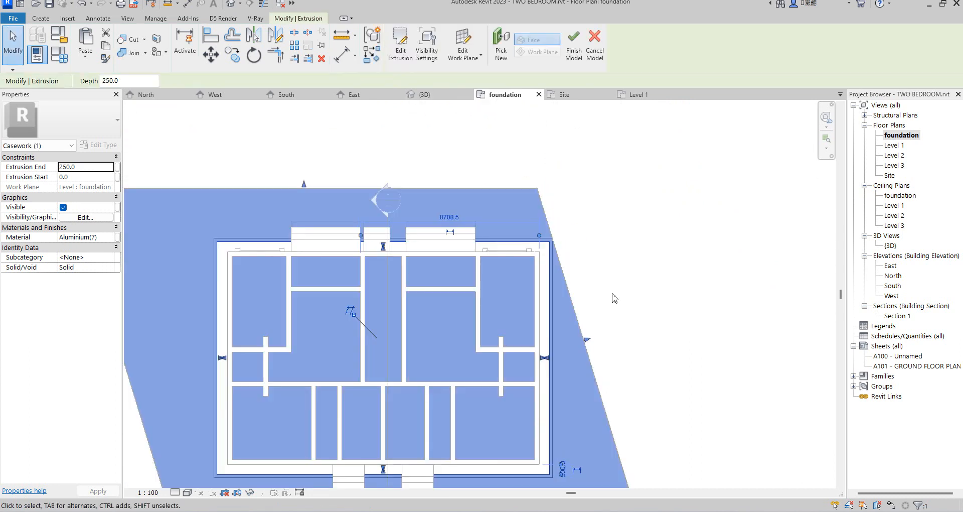
Step: Reopen the extrusion's sketch and offset copies of all four plot boundary lines 500 mm outward
left_click(400, 50)
scroll(397, 271, "down", 3)
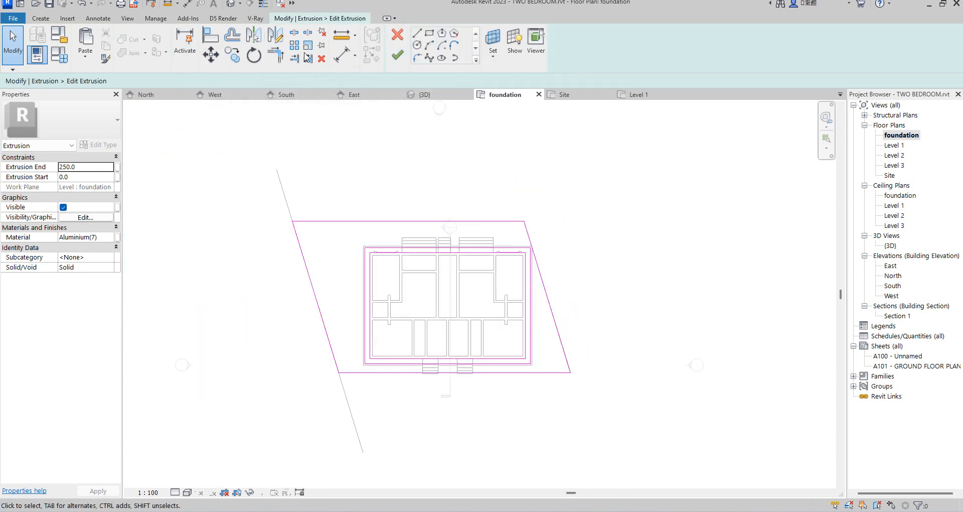
left_click(232, 42)
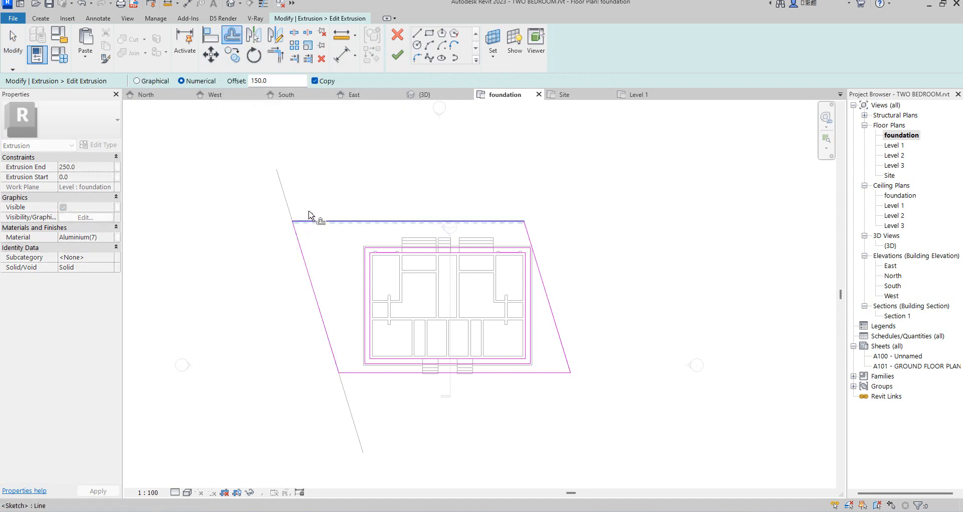
scroll(324, 225, "up", 4)
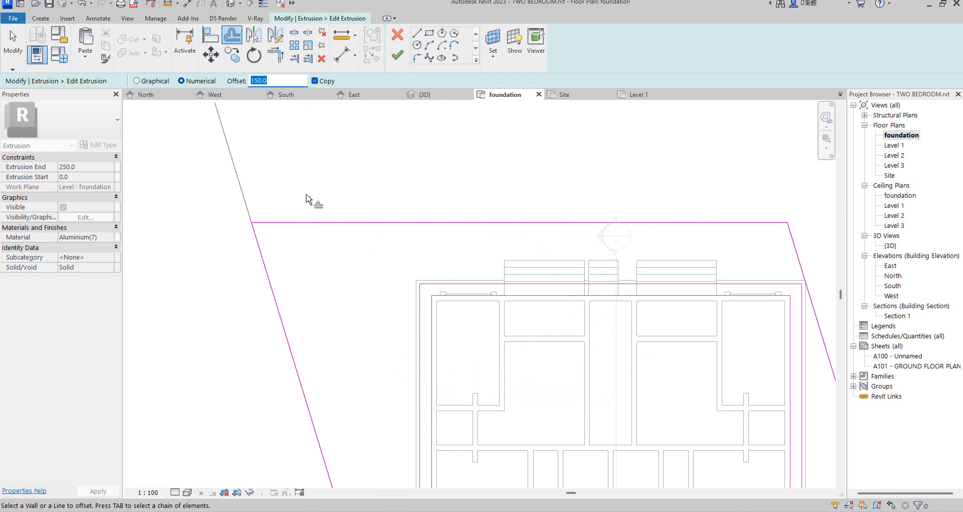
type("5.0")
left_click(392, 221)
scroll(392, 217, "down", 3)
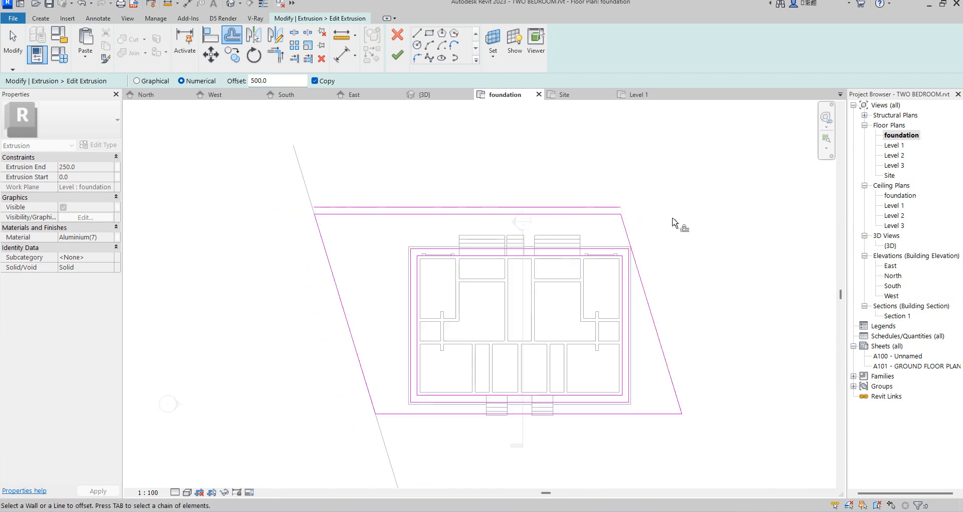
left_click(624, 226)
left_click(655, 414)
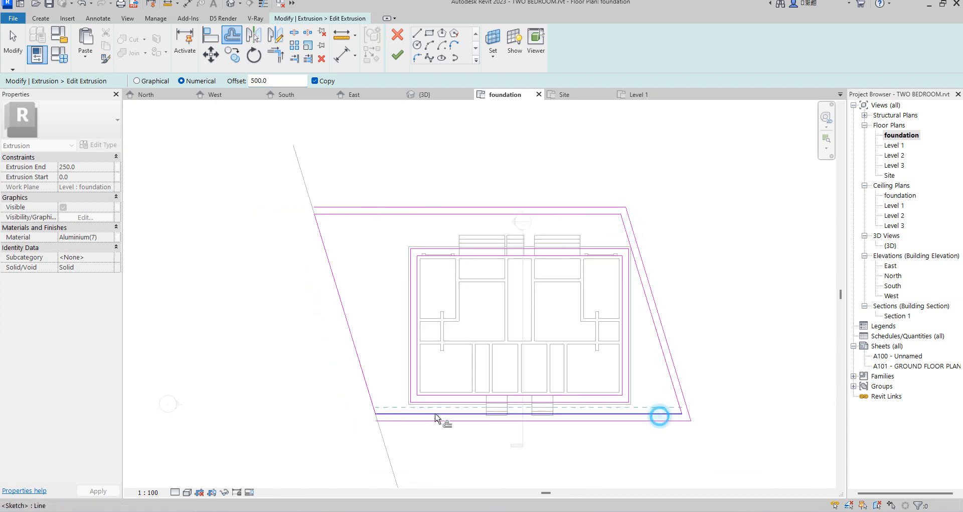
left_click(374, 399)
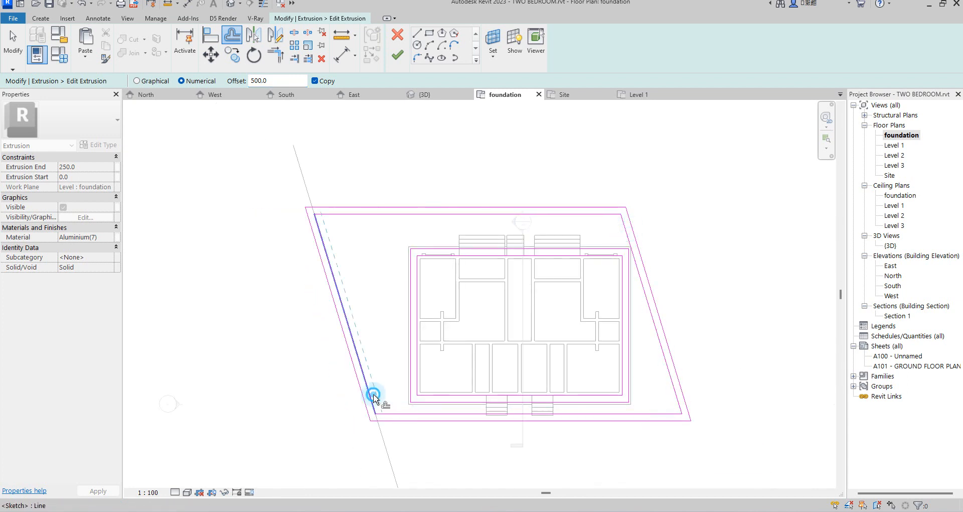
right_click(357, 107)
left_click(404, 109)
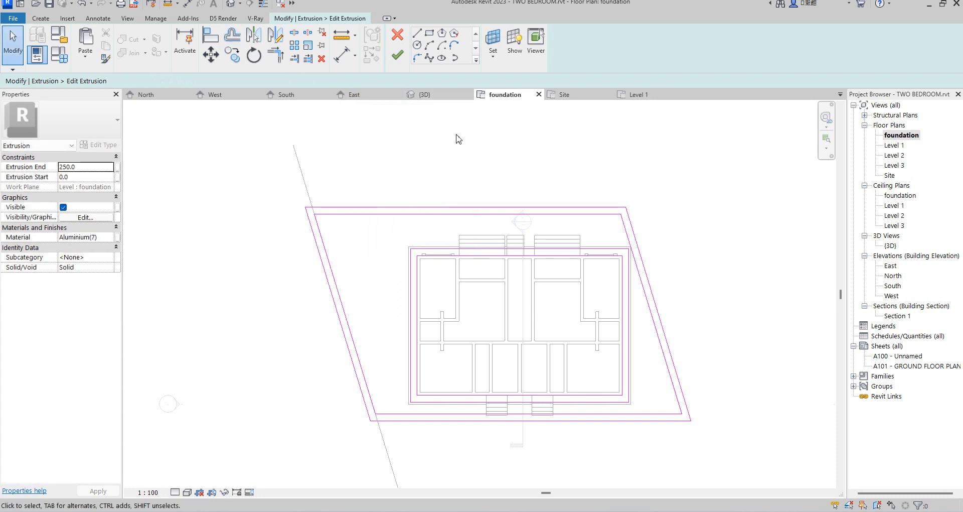
Step: Finish the extrusion's sketch with the doubled boundary loop and complete the in-place model
left_click(397, 54)
left_click(712, 299)
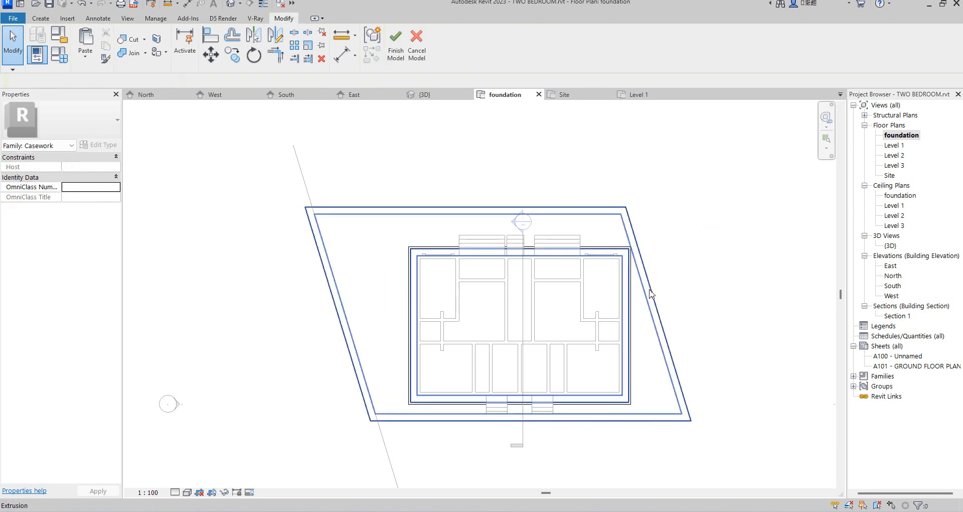
scroll(522, 266, "down", 2)
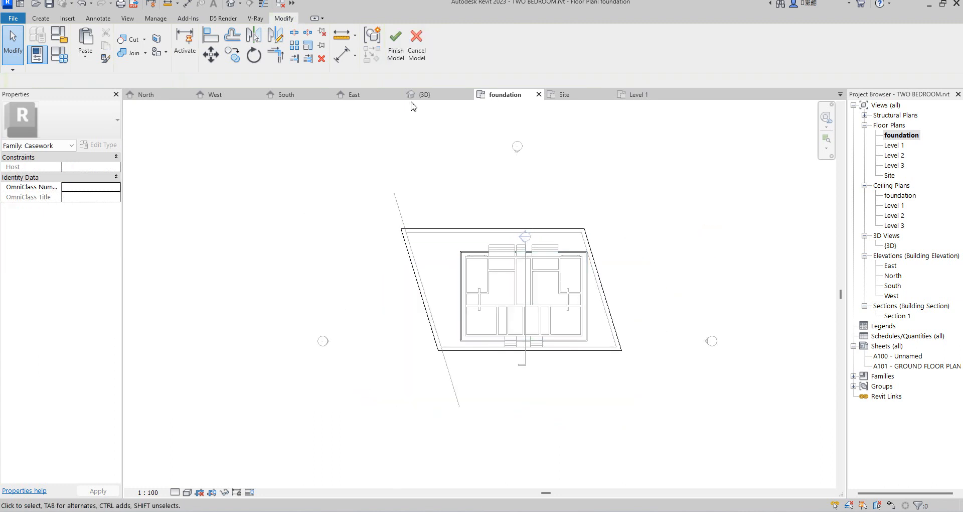
left_click(395, 49)
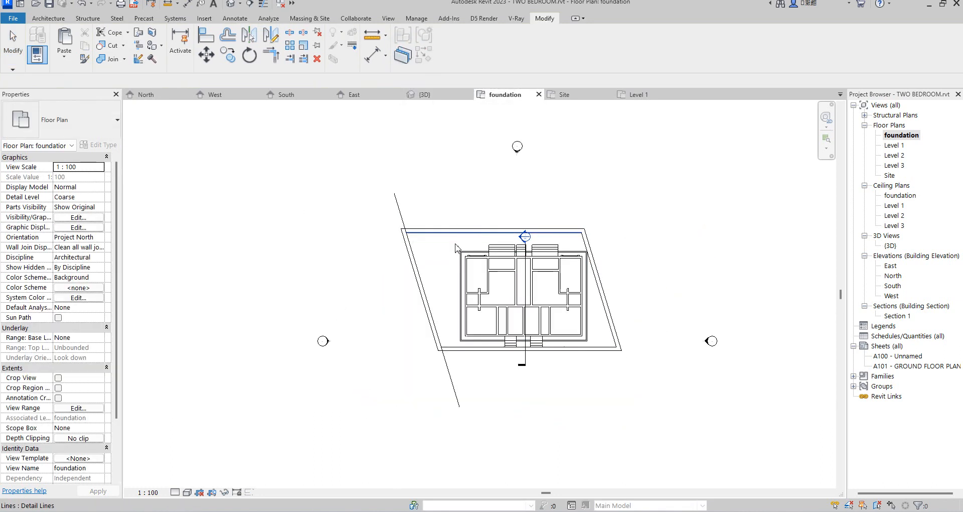
Step: Select the four plot boundary detail lines and nudge them rightward in the foundation plan, widening the gap on the building's right side
scroll(408, 238, "up", 4)
left_click(393, 178)
left_click(443, 221)
scroll(451, 281, "down", 3)
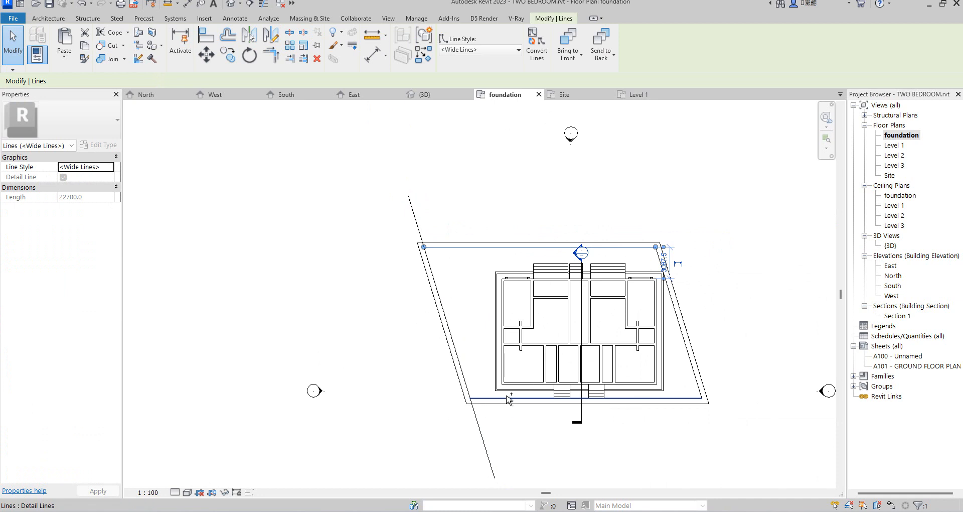
scroll(517, 453, "up", 3)
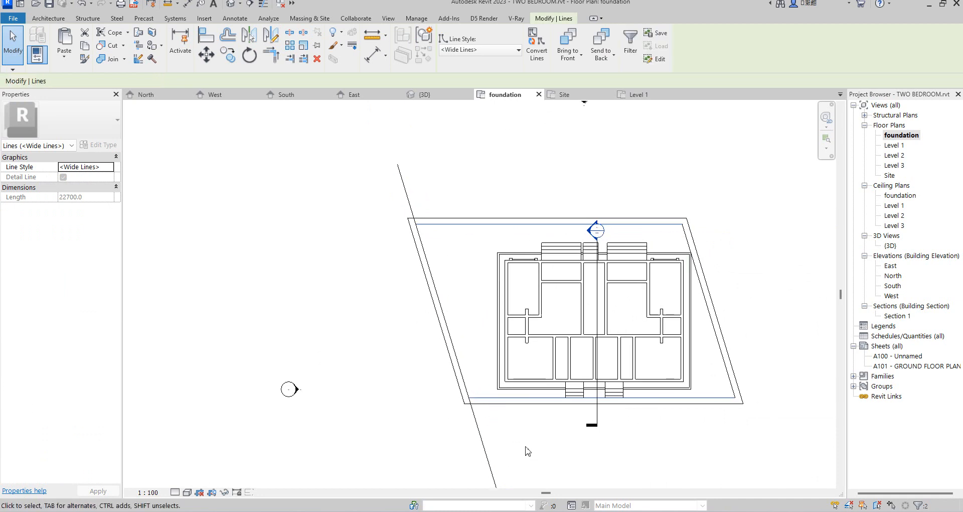
left_click(526, 448)
left_click(461, 441)
left_click(467, 373, "ctrl")
scroll(449, 382, "down", 2)
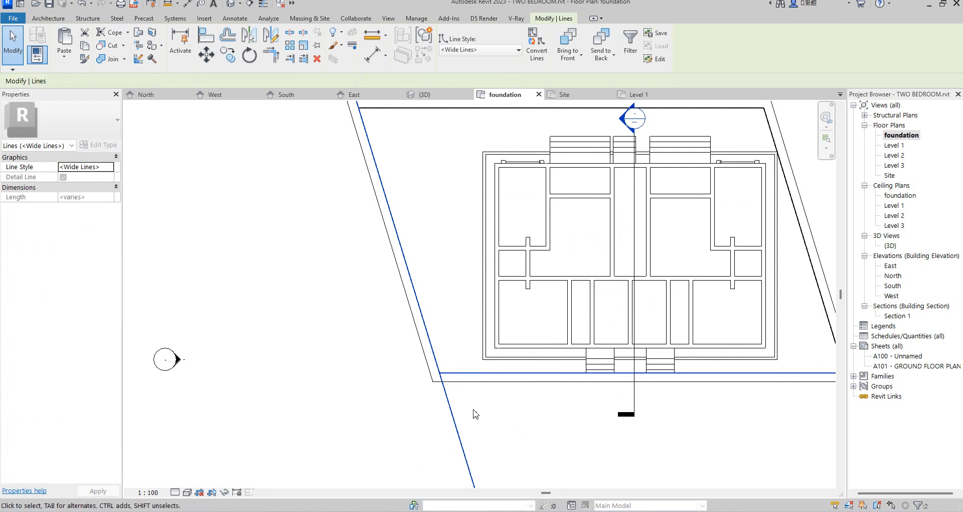
scroll(451, 357, "down", 1)
left_click(439, 192, "ctrl")
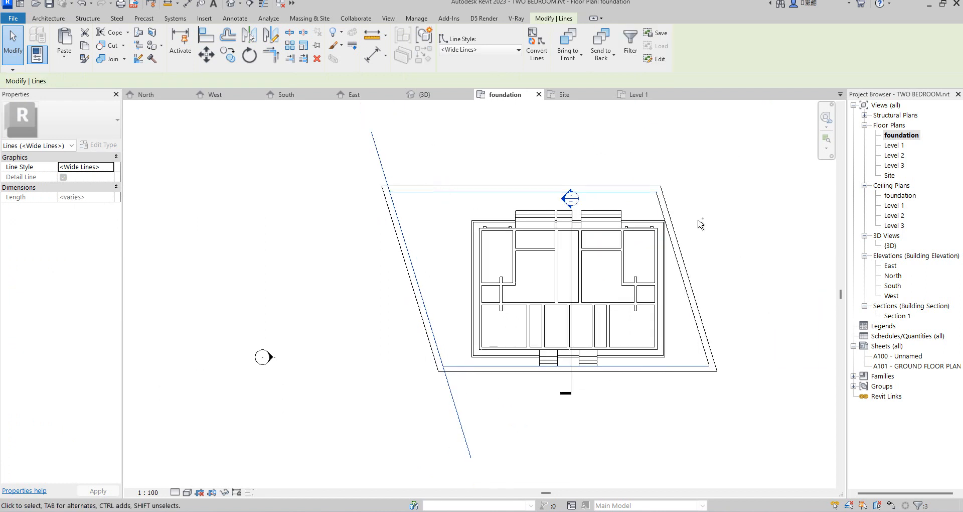
left_click(667, 208, "ctrl")
scroll(757, 222, "up", 1)
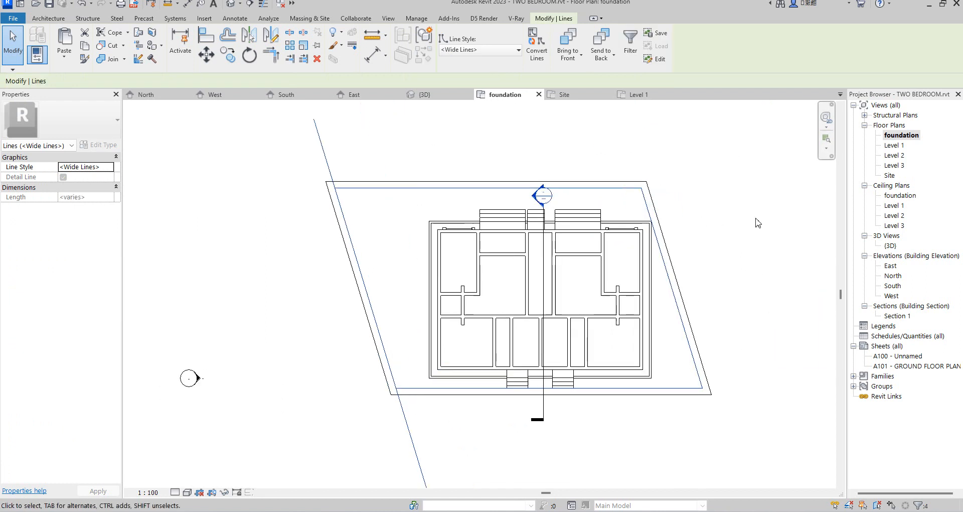
key("Right")
key("Right")
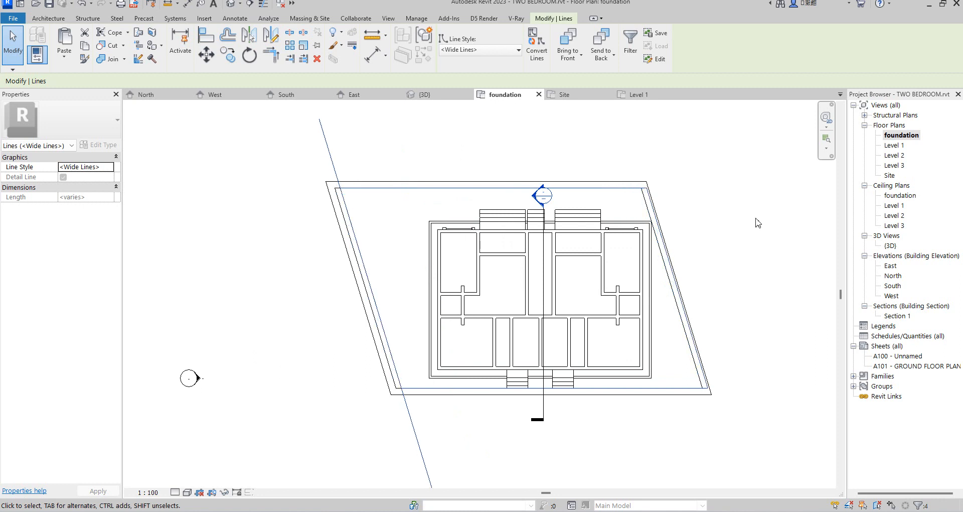
key("Right")
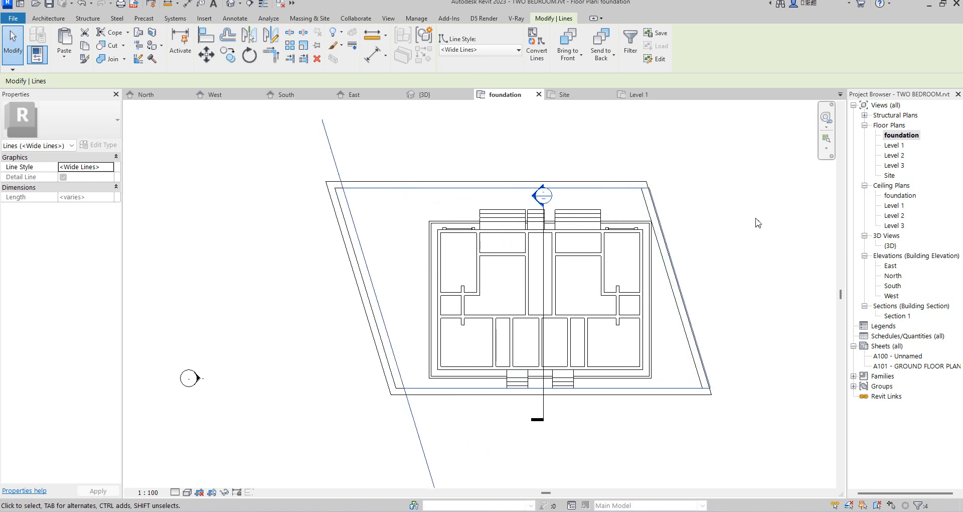
key("Right")
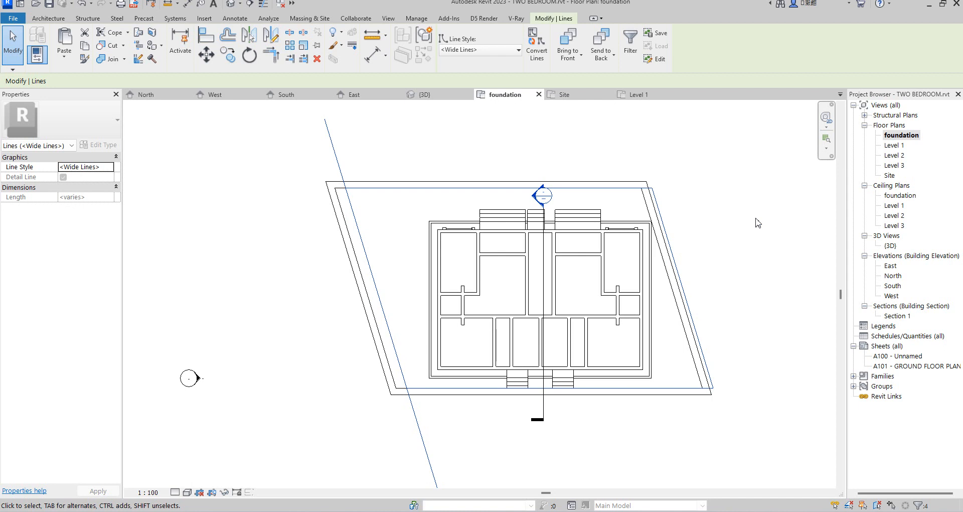
key("Left")
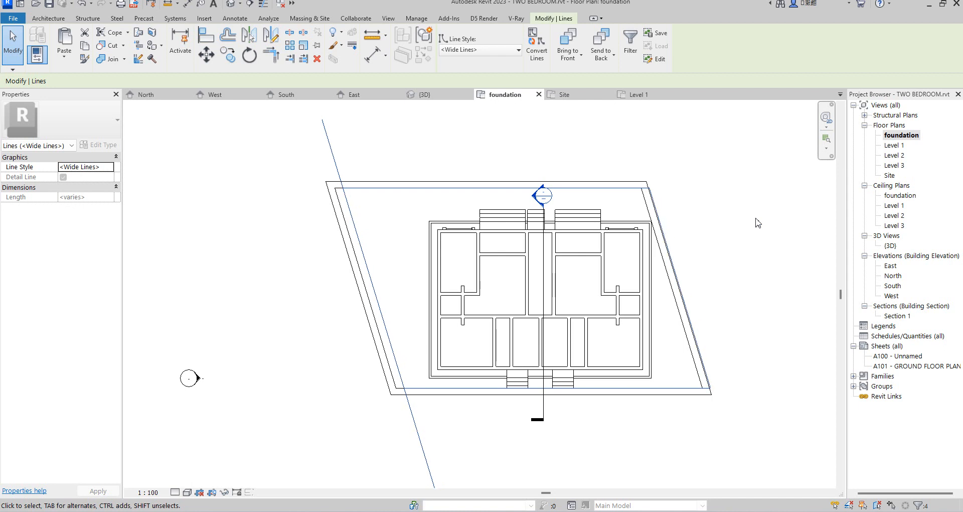
key("Right")
key("Right")
left_click(757, 223)
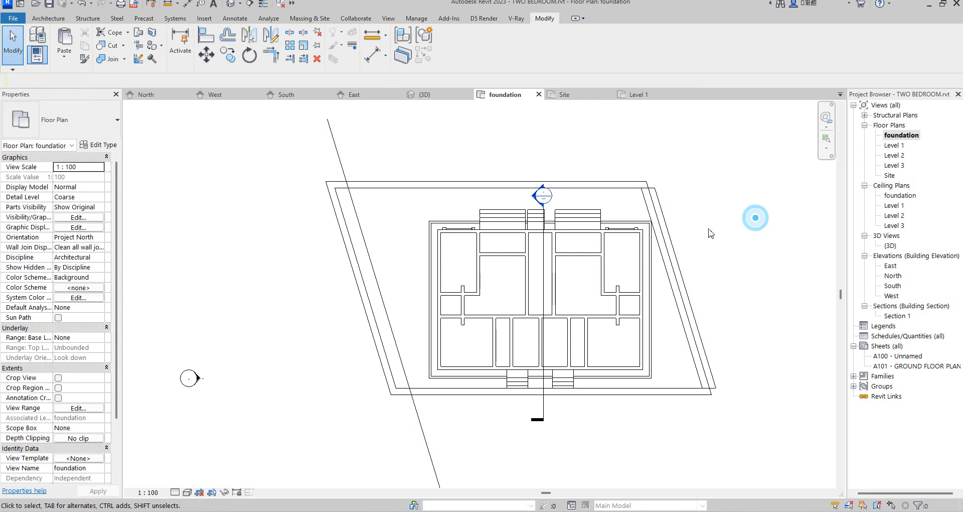
Step: Reopen the in-place rings and open the sketch of the extrusion containing the boundary loops for editing
scroll(655, 227, "up", 3)
left_click(664, 220)
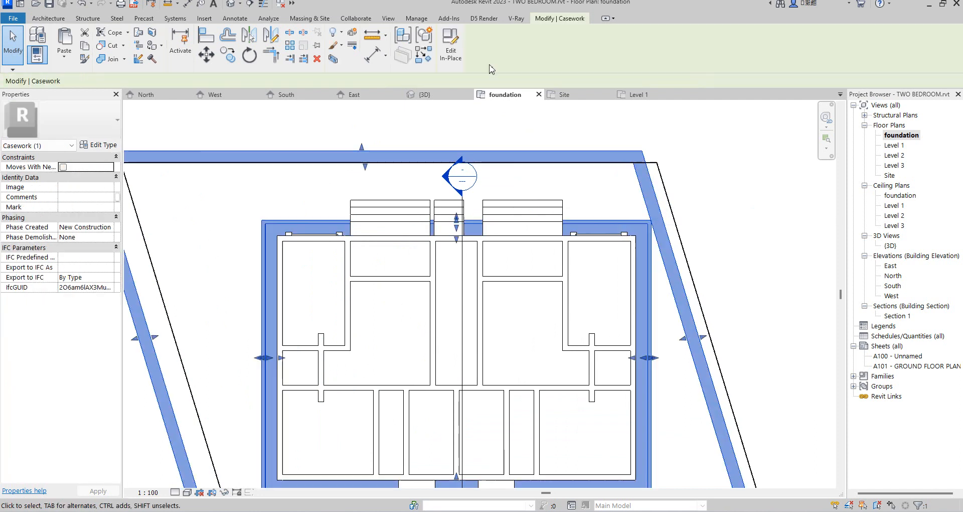
left_click(449, 41)
scroll(256, 160, "down", 4)
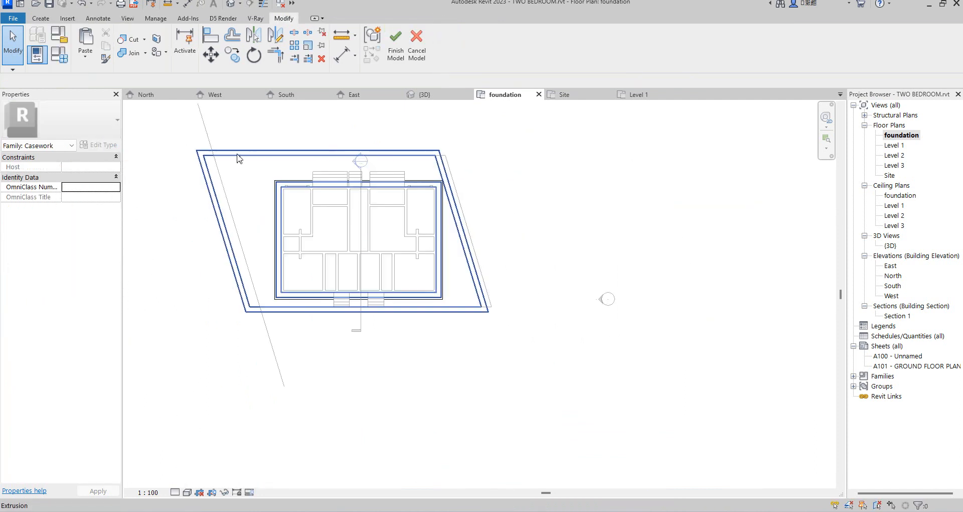
left_click(431, 160)
left_click(399, 44)
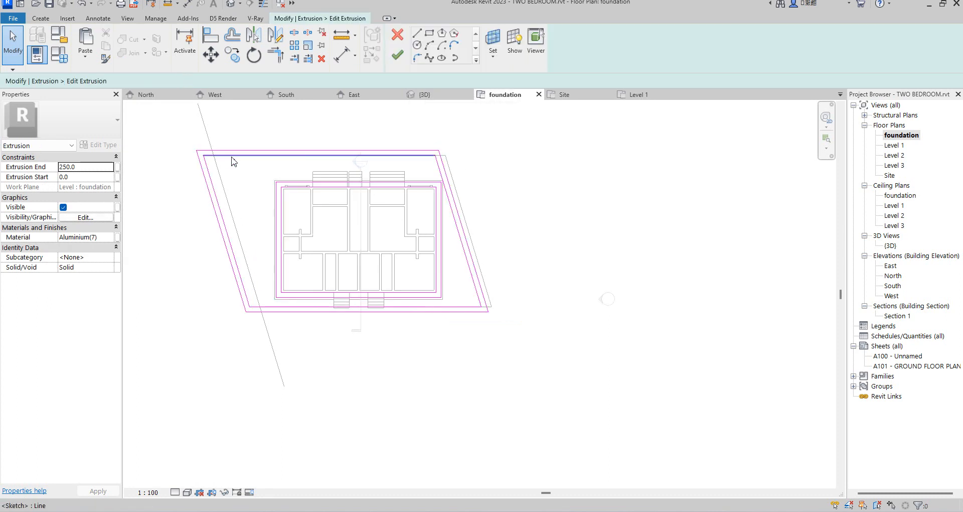
Step: Move all eight lines of the two boundary loops so the inner loop's lower-right corner meets the shifted detail lines' corner
scroll(232, 161, "up", 1)
left_click_drag(230, 187, 166, 146)
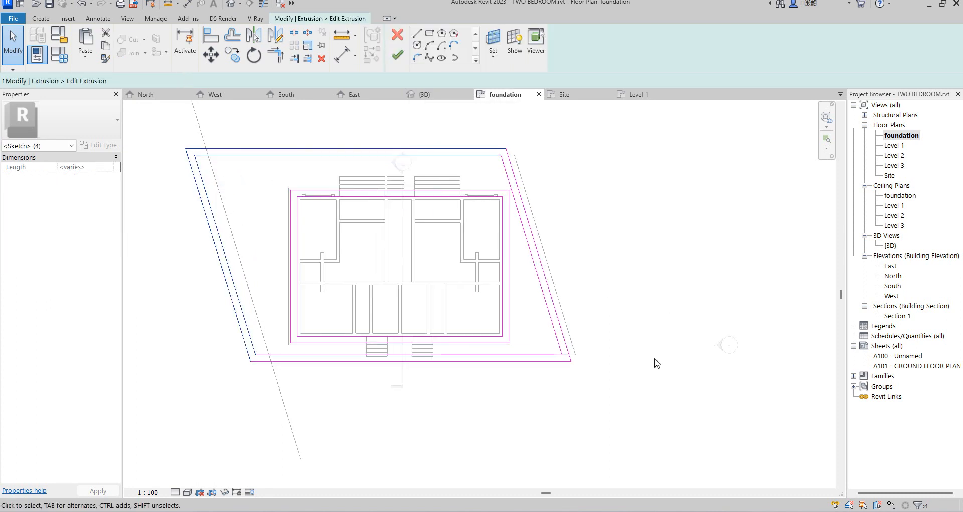
left_click_drag(622, 383, 548, 344, "ctrl")
left_click(215, 54)
left_click(566, 356)
left_click(576, 355)
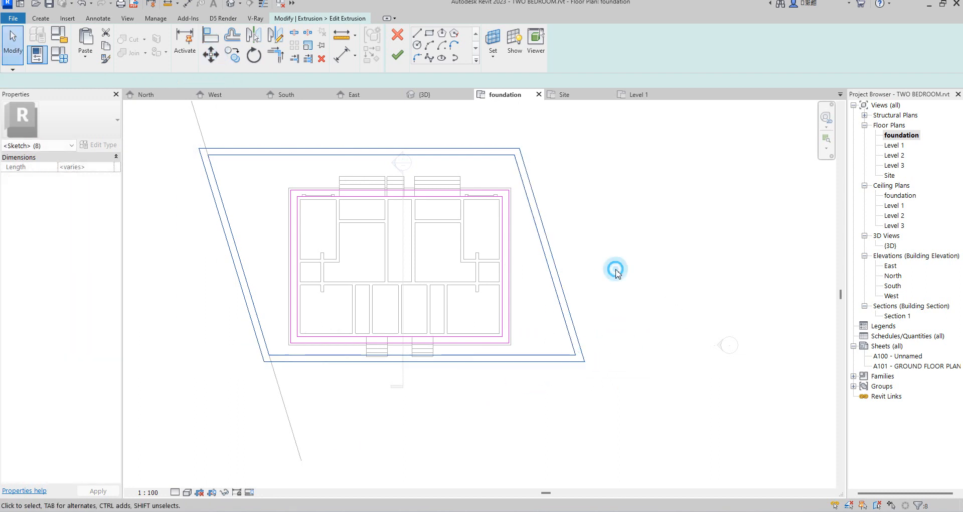
Step: Finish the moved boundary loops' sketch and open the sketch of the 180 mm high extrusion ring for editing
left_click(397, 56)
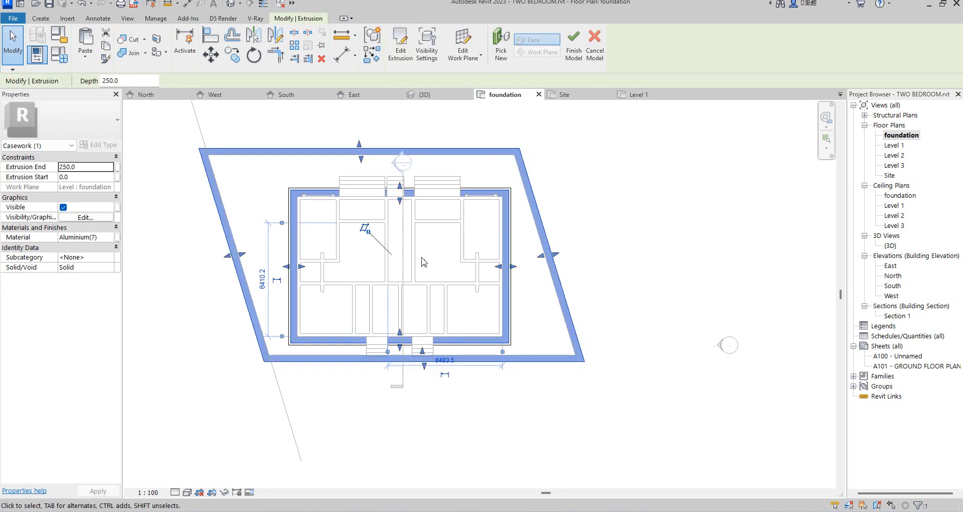
scroll(500, 167, "up", 1)
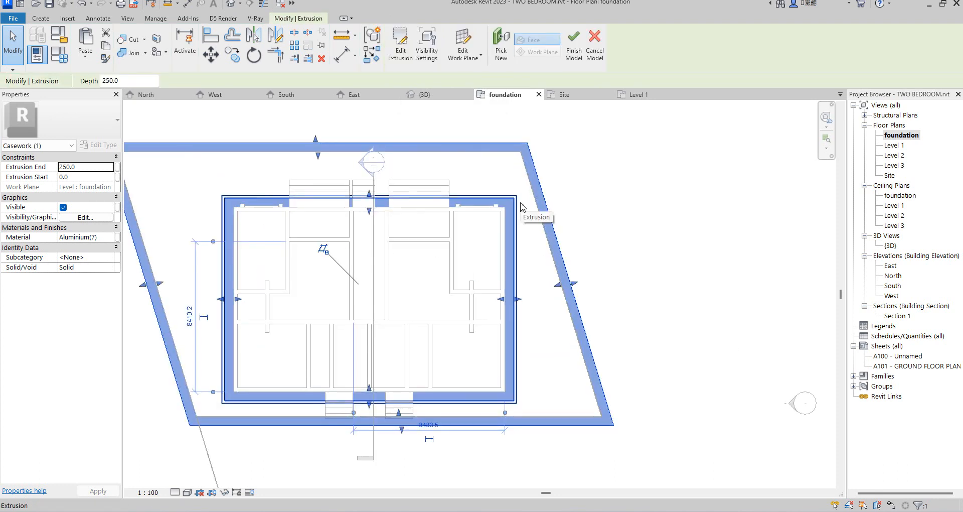
left_click(520, 203)
left_click(400, 47)
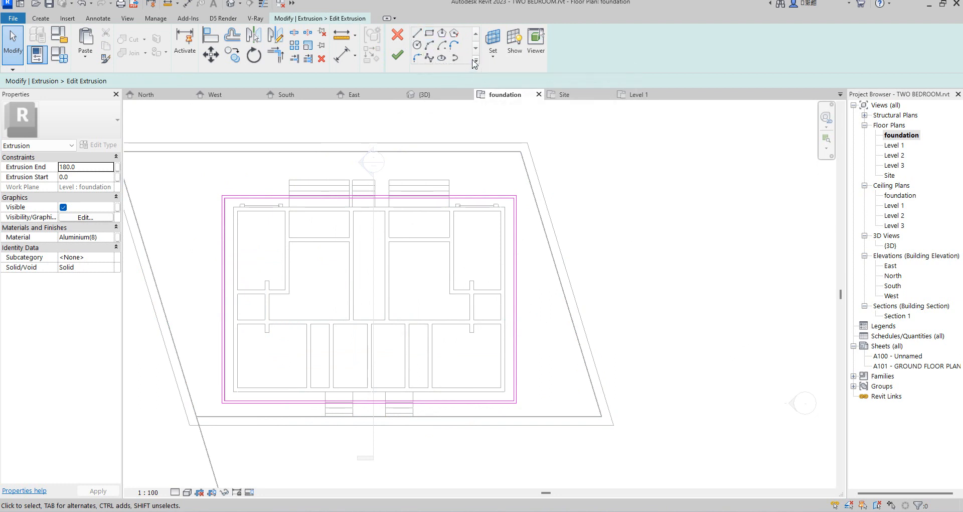
Step: Trace the four inner edges of the plot boundary strip as sketch lines with Pick Lines
left_click(477, 60)
left_click(445, 59)
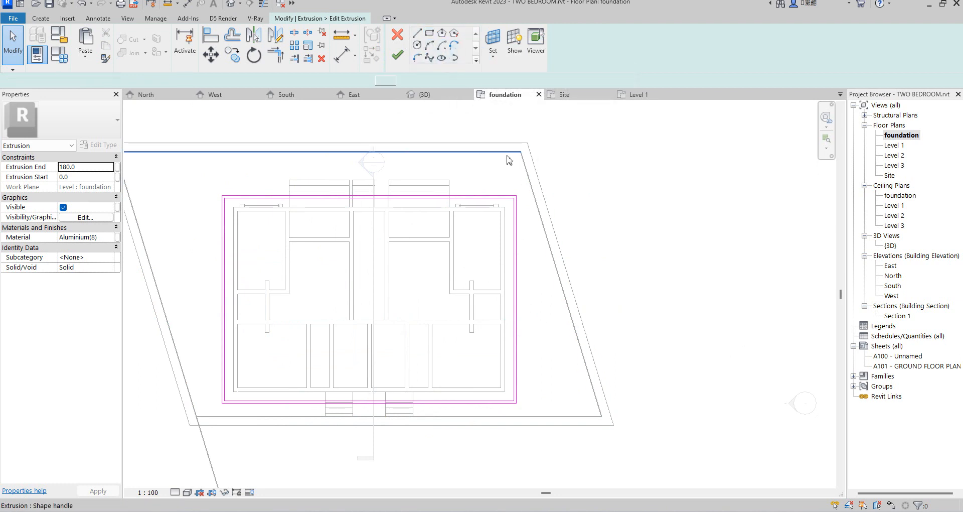
left_click(509, 151)
left_click(526, 177)
left_click(565, 414)
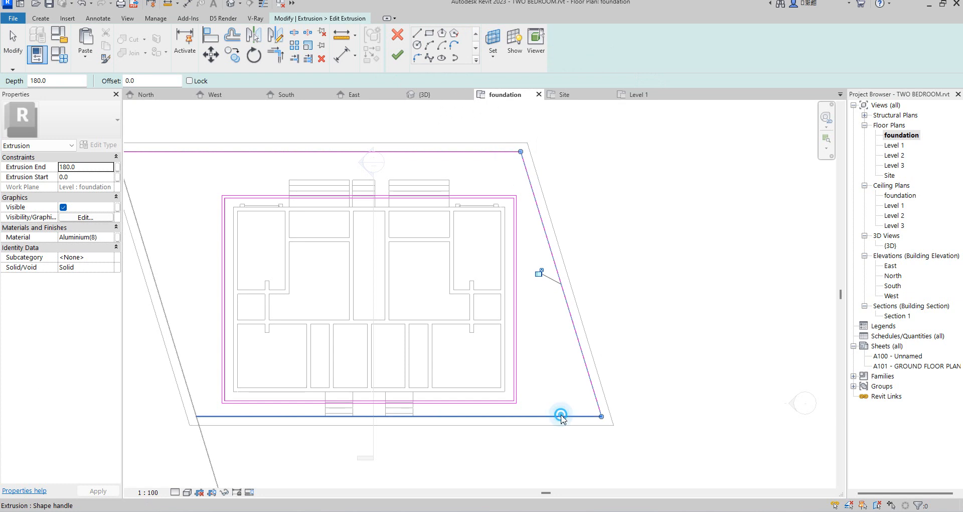
left_click(193, 388)
scroll(390, 339, "down", 2)
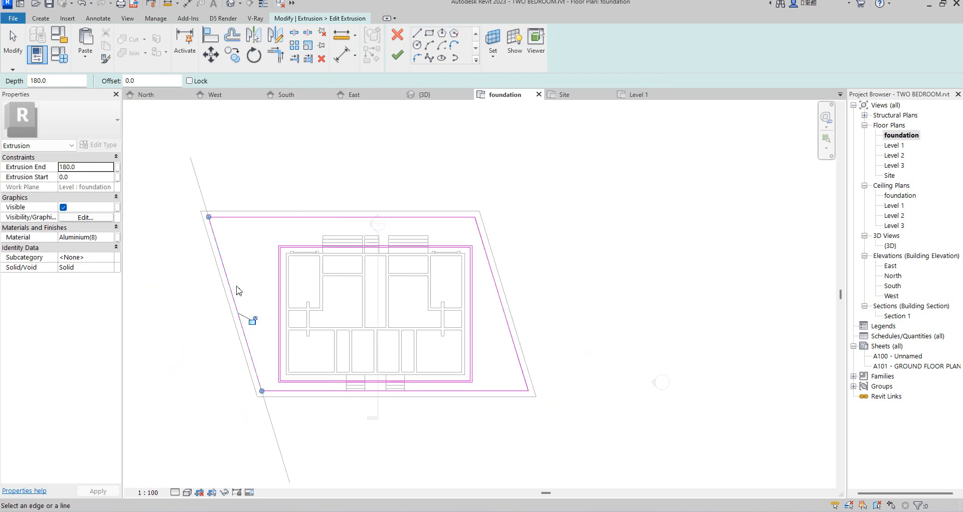
Step: Offset copies of the four traced boundary lines 150 mm inward and finish the extrusion sketch
left_click(232, 35)
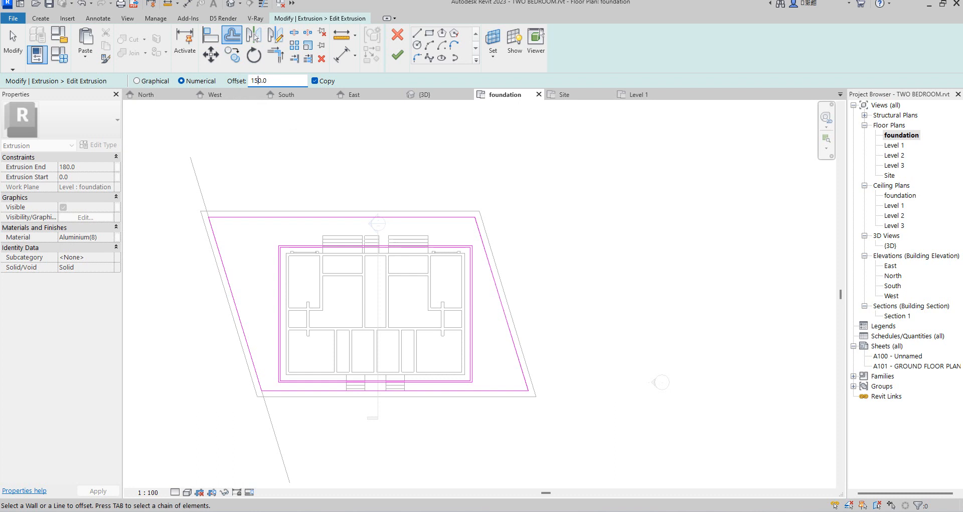
scroll(279, 215, "up", 2)
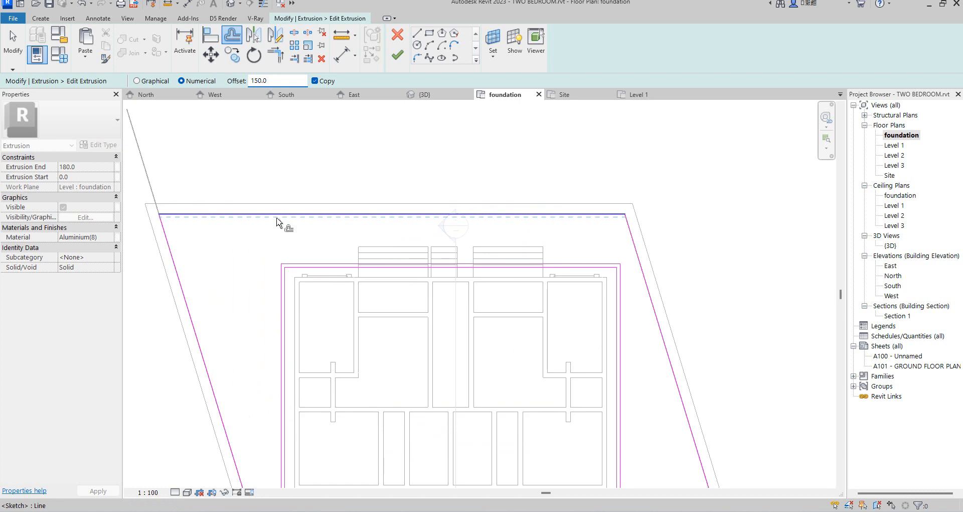
left_click(279, 216)
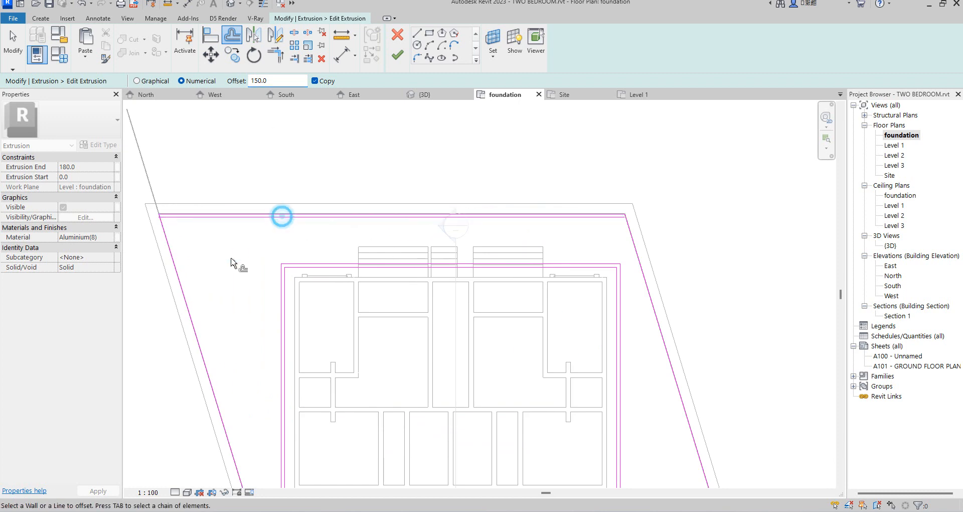
left_click(191, 306)
scroll(301, 366, "down", 3)
scroll(322, 355, "up", 3)
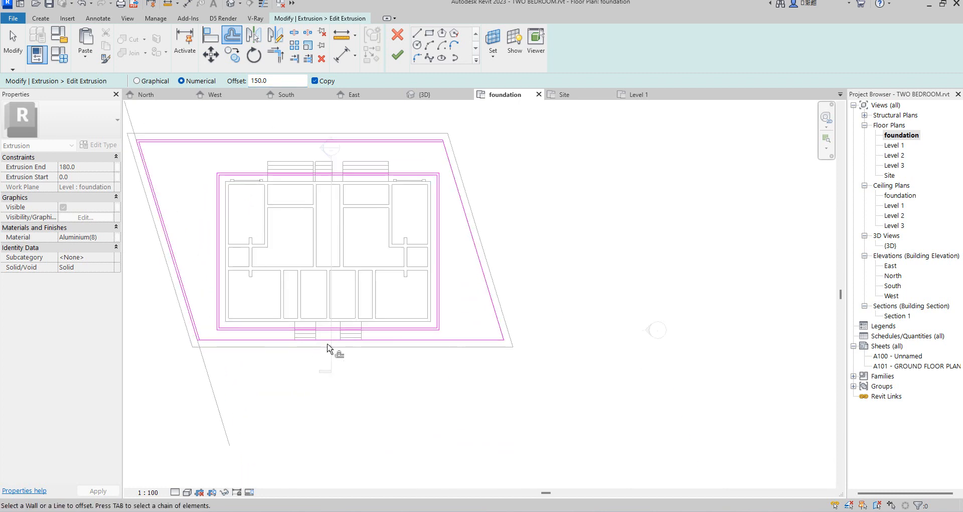
left_click(462, 334)
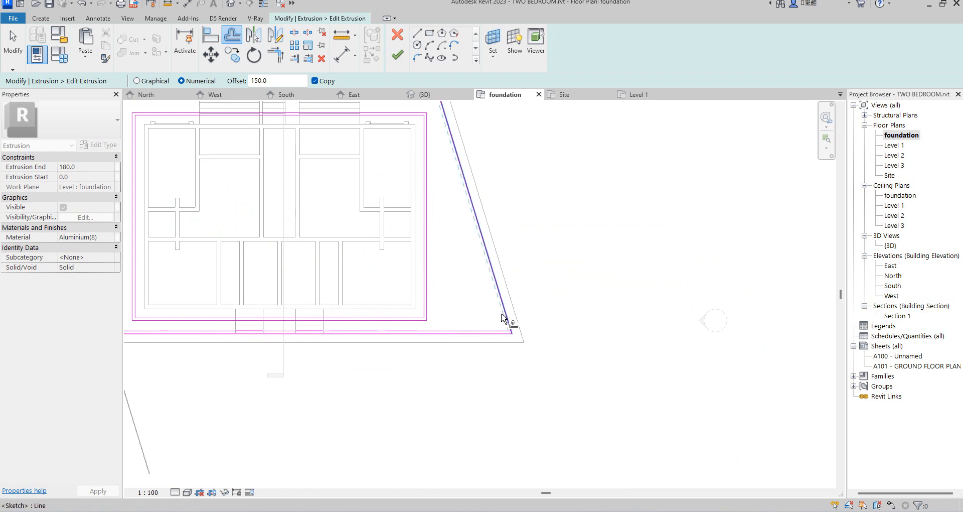
left_click(503, 318)
scroll(570, 393, "down", 3)
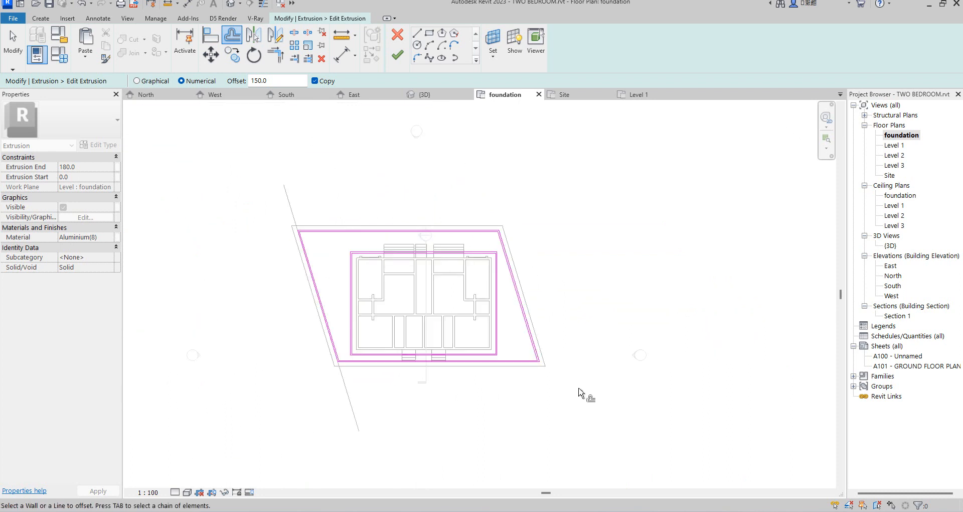
left_click(397, 55)
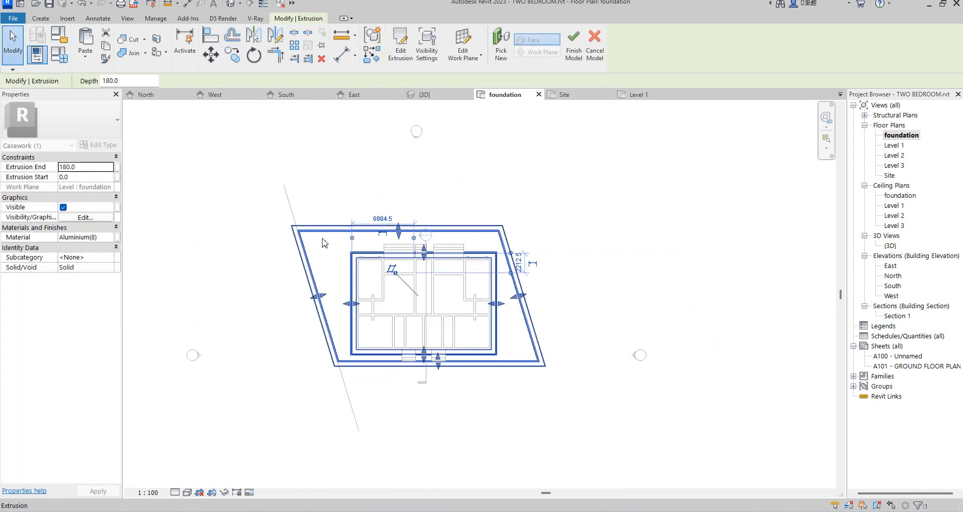
Step: Reopen the 180 mm high extrusion's sketch and draw a short horizontal line across the plot strip's left side near the building's upper edge
scroll(341, 173, "up", 2)
left_click(393, 56)
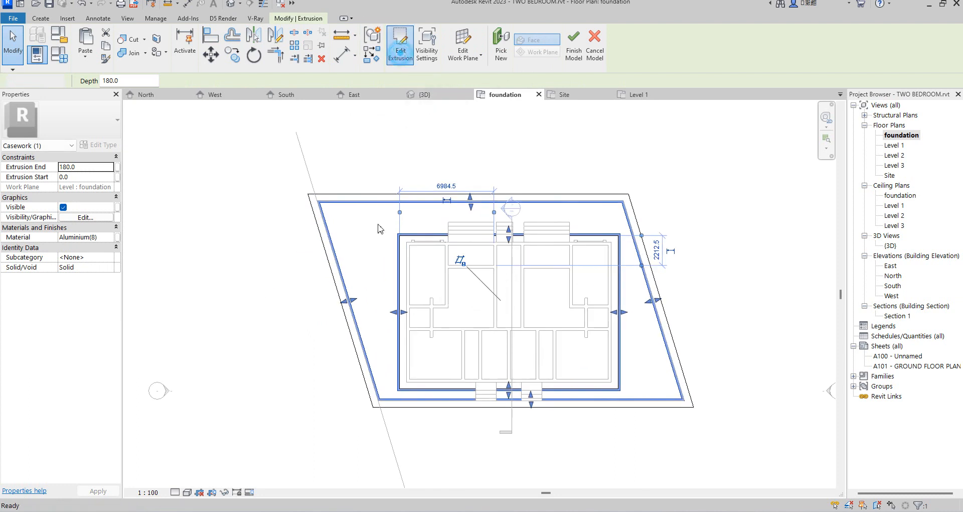
scroll(325, 194, "up", 2)
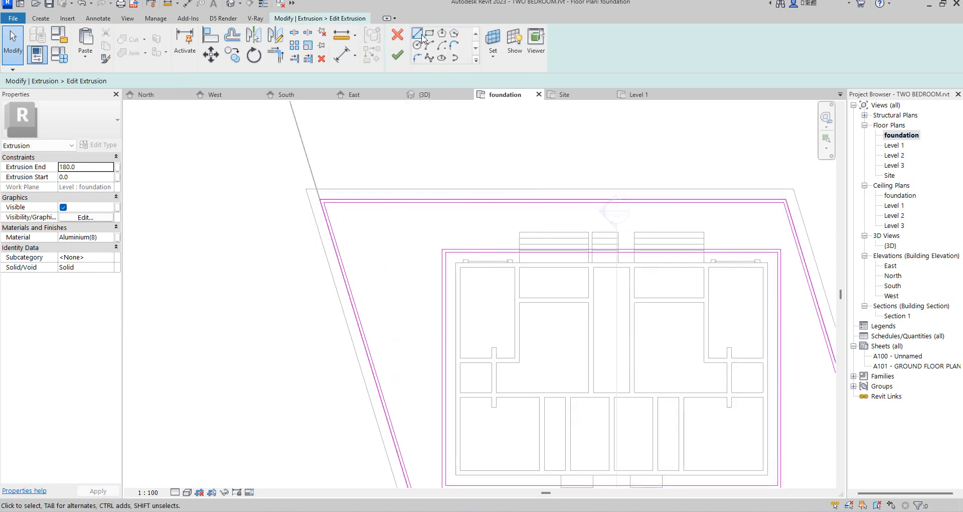
left_click(417, 34)
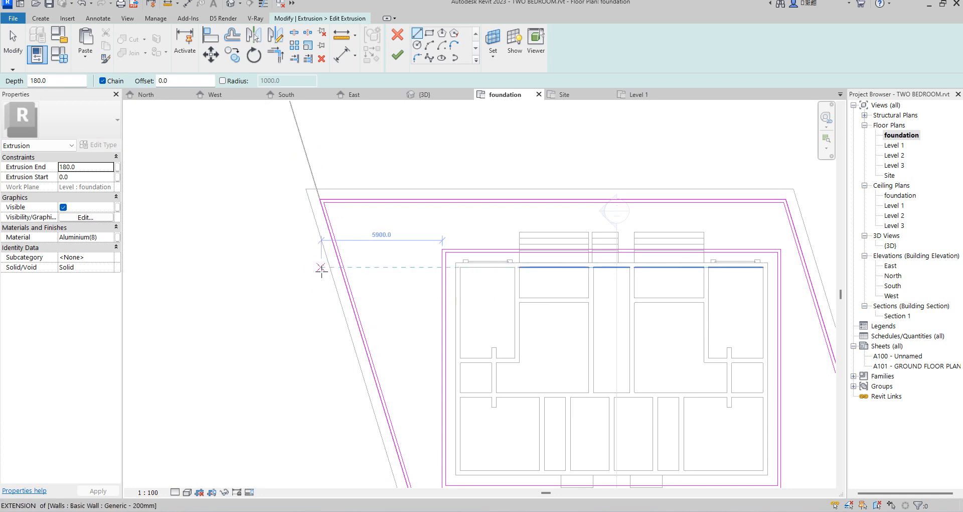
left_click(353, 267)
scroll(322, 196, "up", 3)
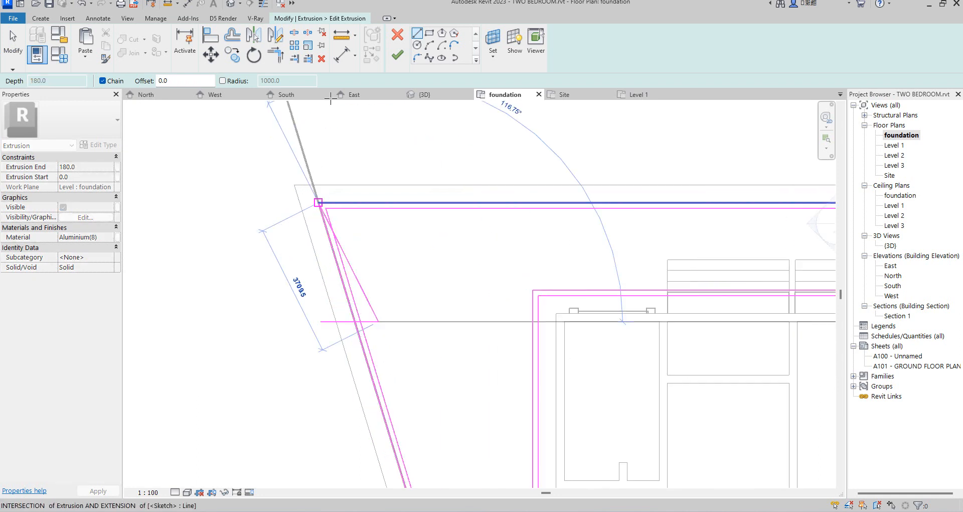
key("Escape")
key("Escape")
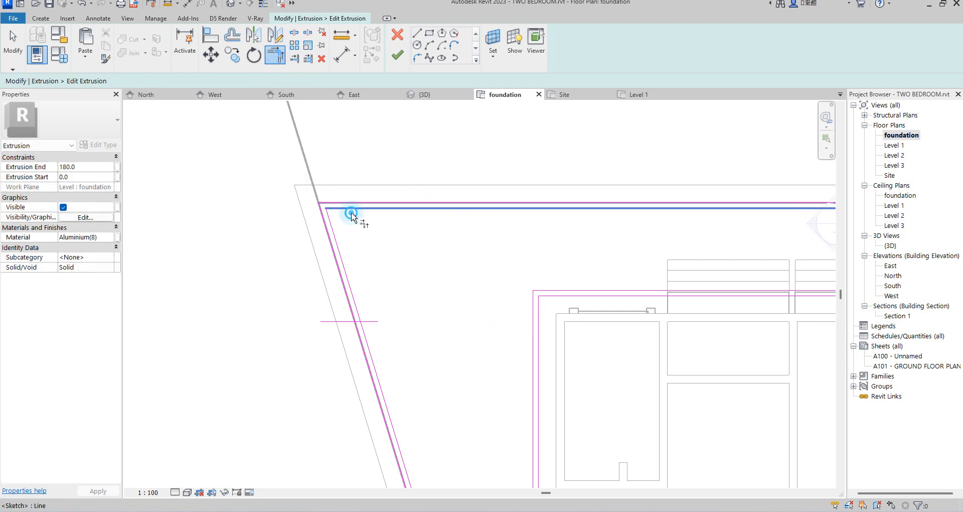
Step: Trim the thin strip's upper-left corner closed and draw its outer left line from the short horizontal line to the lower-left corner
scroll(323, 203, "up", 5)
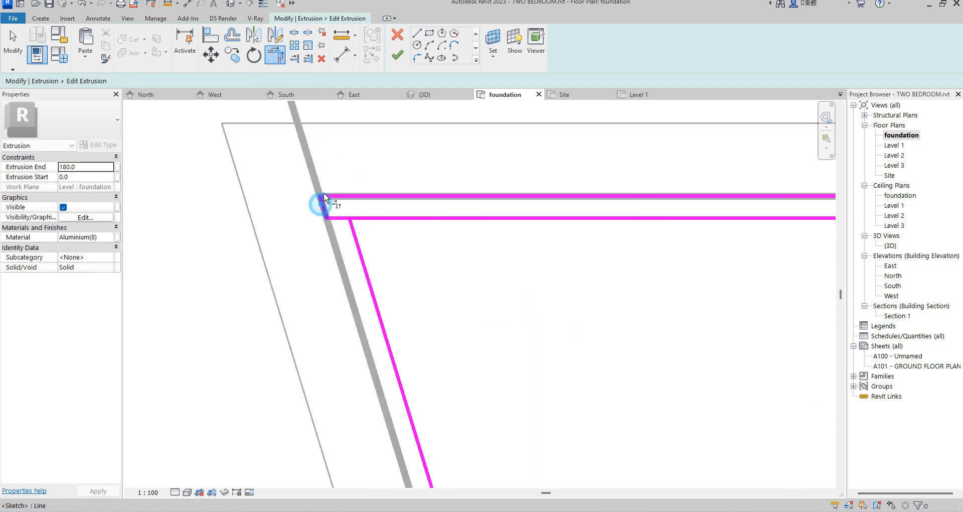
scroll(327, 206, "down", 5)
left_click(417, 34)
scroll(343, 276, "up", 2)
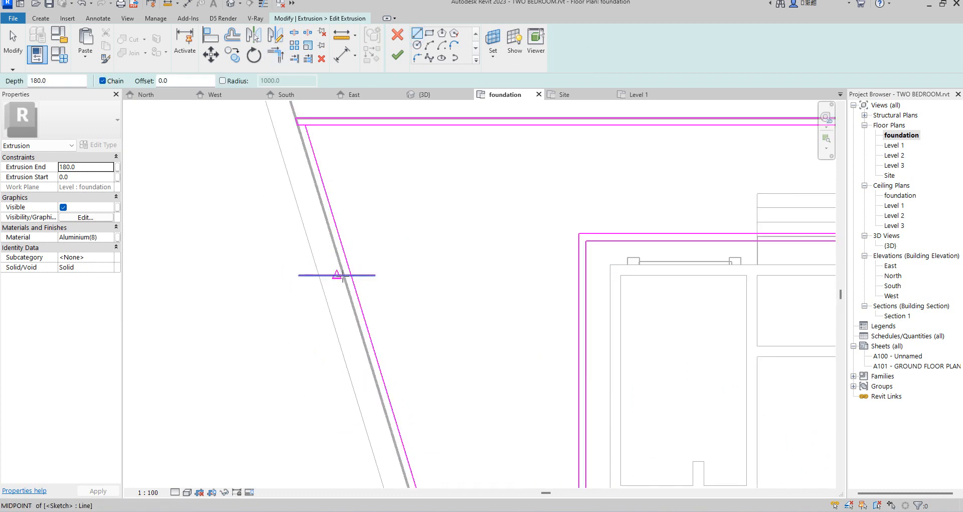
left_click(343, 276)
scroll(351, 271, "down", 3)
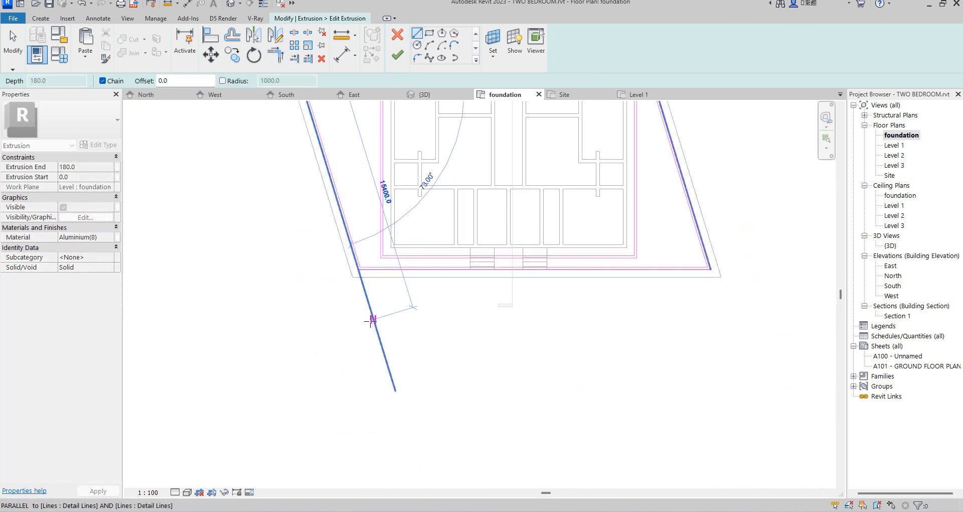
scroll(371, 321, "up", 3)
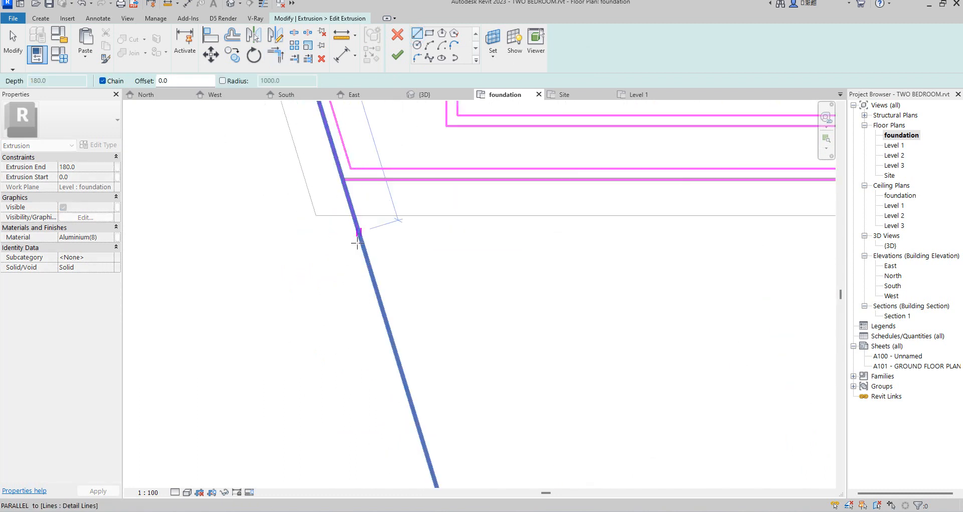
left_click(343, 179)
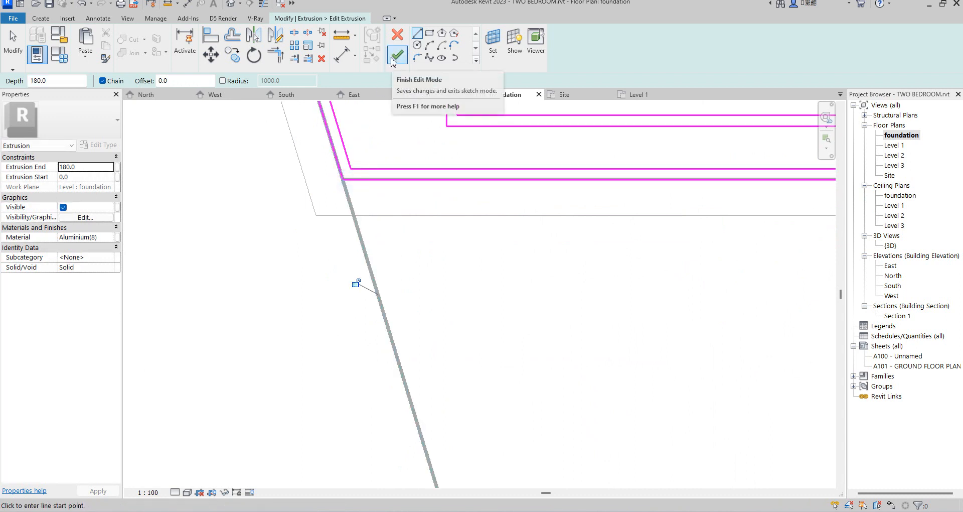
Step: Try to finish the extrusion sketch with the short horizontal line still crossing the thin strip's left side
left_click(397, 56)
scroll(389, 378, "down", 3)
left_click(869, 494)
Step: Trim the short horizontal line to the thin strip's two left lines, closing the strip's lower end at the opening
scroll(336, 369, "down", 3)
scroll(318, 179, "up", 2)
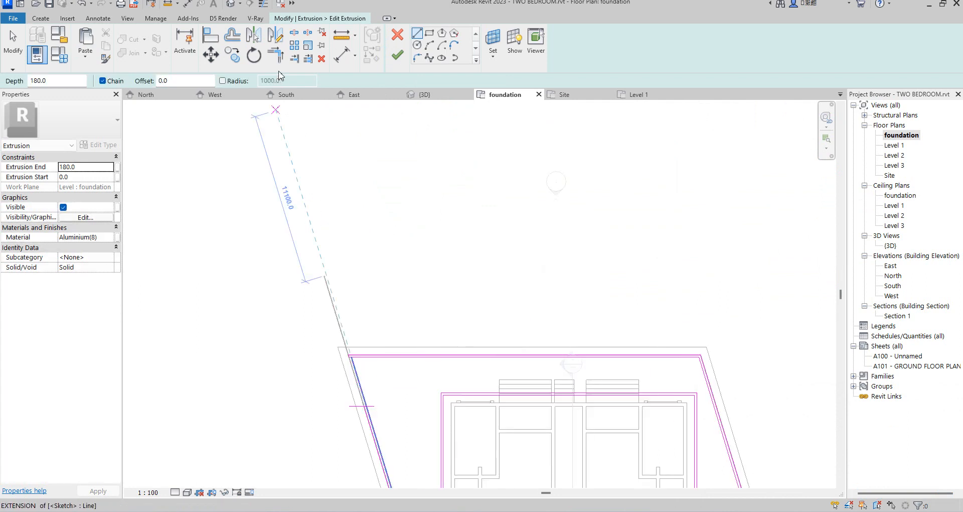
left_click(280, 63)
scroll(371, 421, "up", 5)
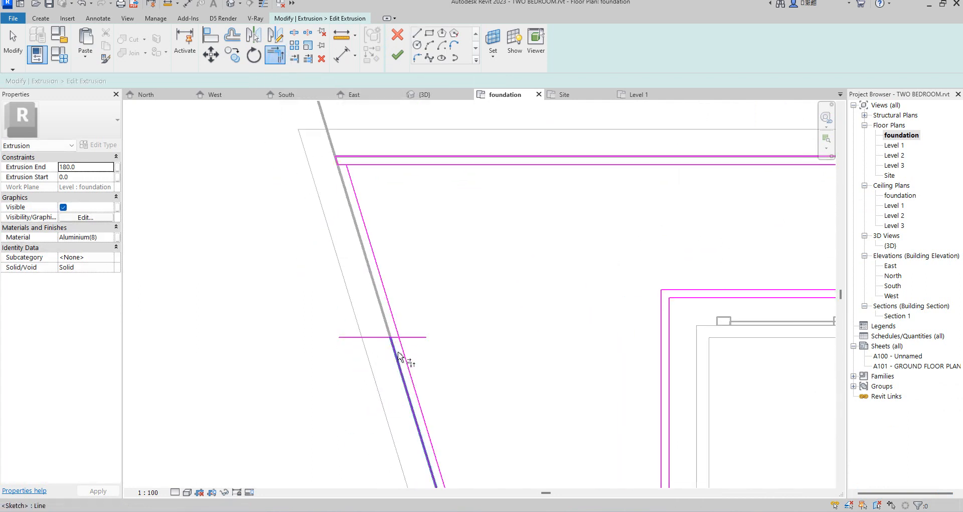
left_click(408, 338)
scroll(396, 337, "up", 3)
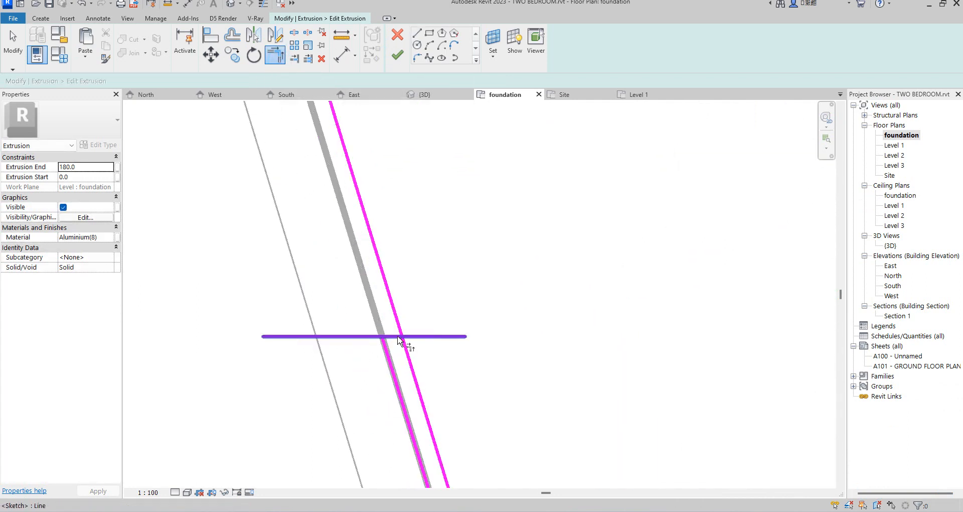
left_click(409, 356)
left_click(394, 337)
left_click(388, 353)
scroll(387, 354, "down", 2)
scroll(379, 360, "down", 3)
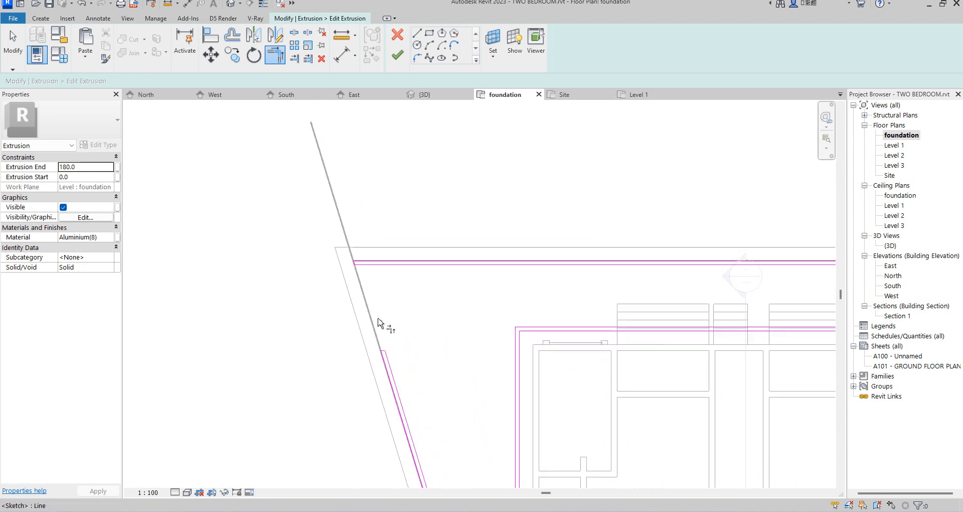
Step: Finish the thin strip's sketch and open the sketch of the 250 mm high extrusion for editing
left_click(396, 56)
scroll(301, 291, "down", 3)
left_click(541, 181)
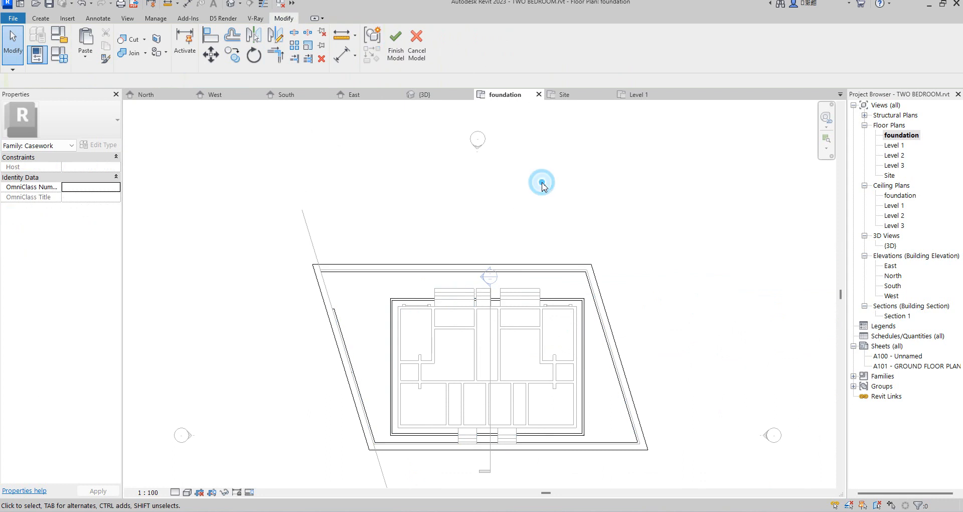
scroll(542, 186, "down", 2)
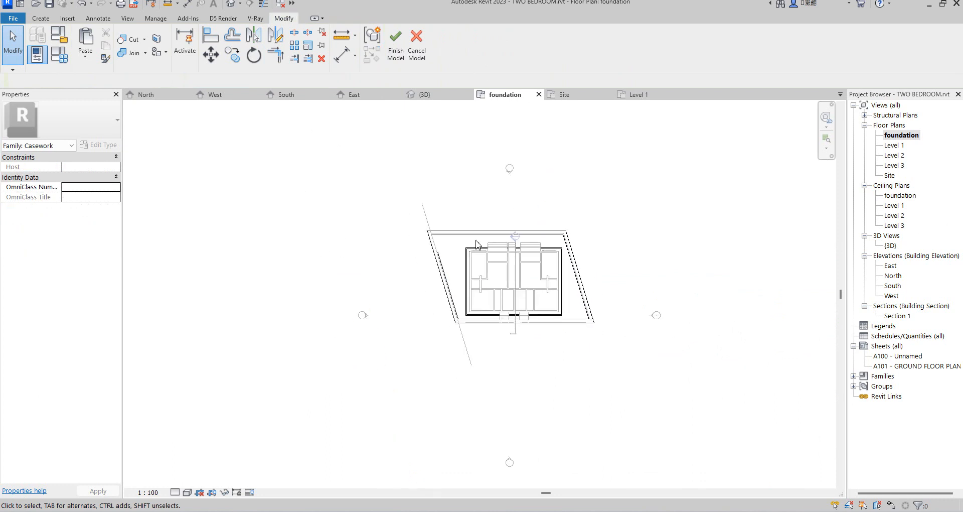
scroll(397, 221, "up", 4)
left_click(410, 231)
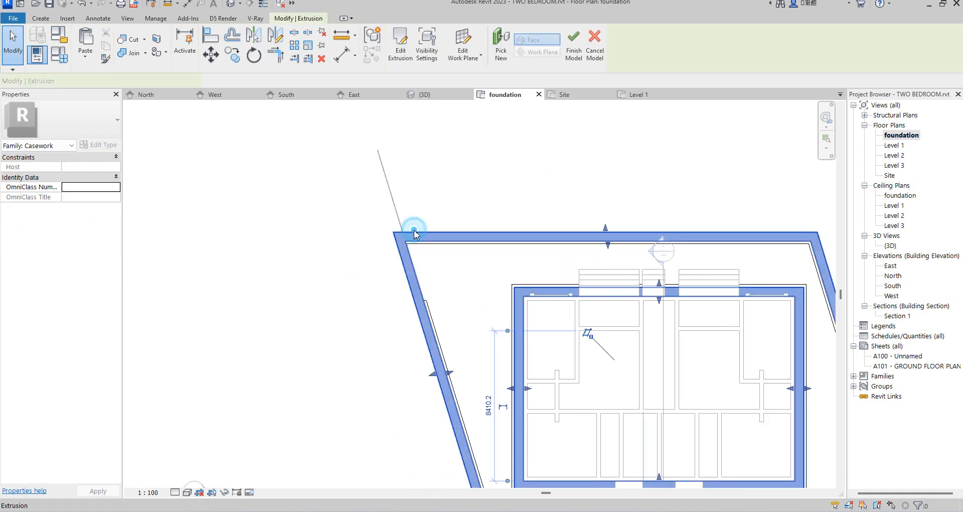
left_click(398, 45)
scroll(409, 254, "up", 3)
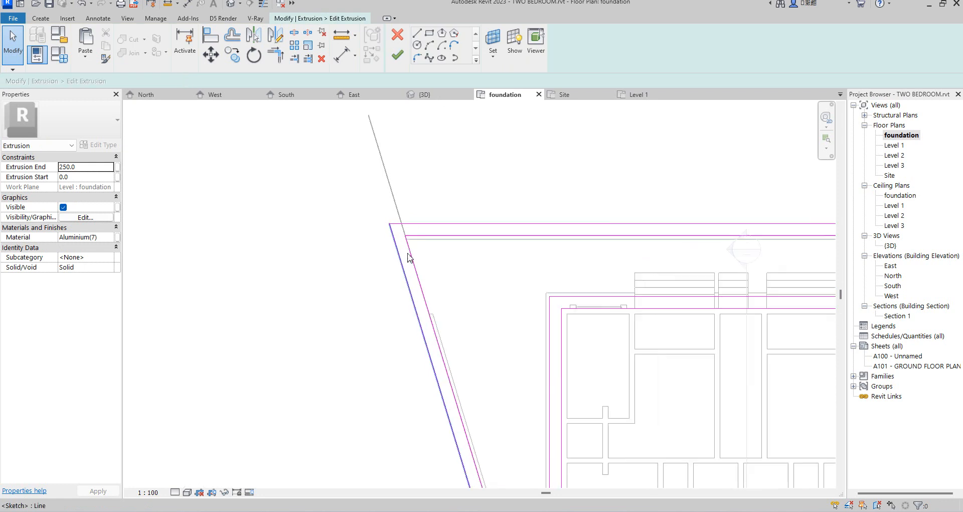
Step: Draw two horizontal lines across the boundary strip's left side, at the thin strip's end and at the upper-left inner corner
left_click(417, 33)
scroll(437, 326, "up", 2)
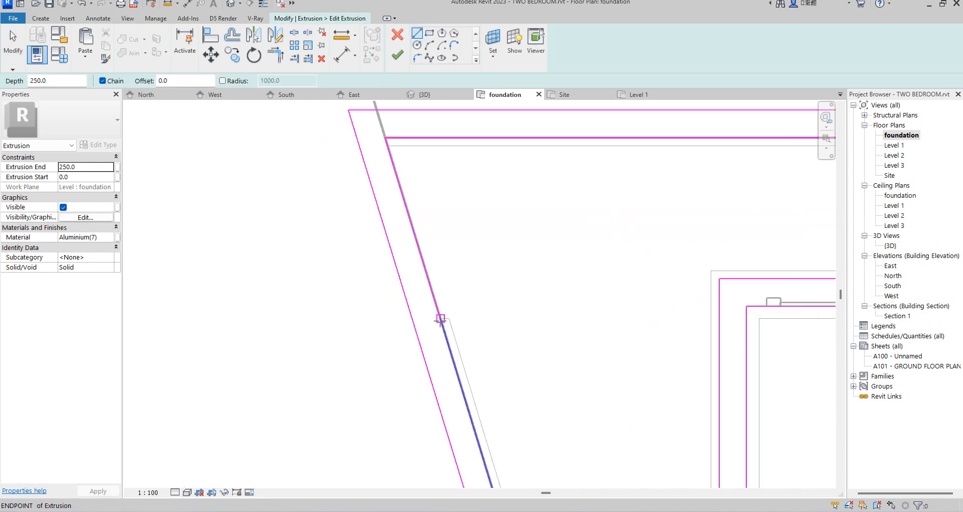
left_click(440, 318)
left_click(413, 317)
key("Escape")
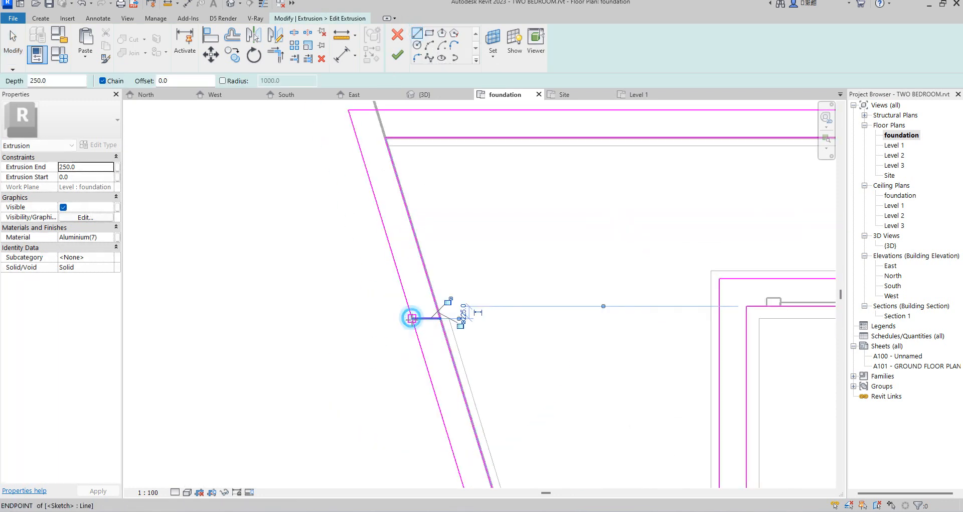
left_click(384, 137)
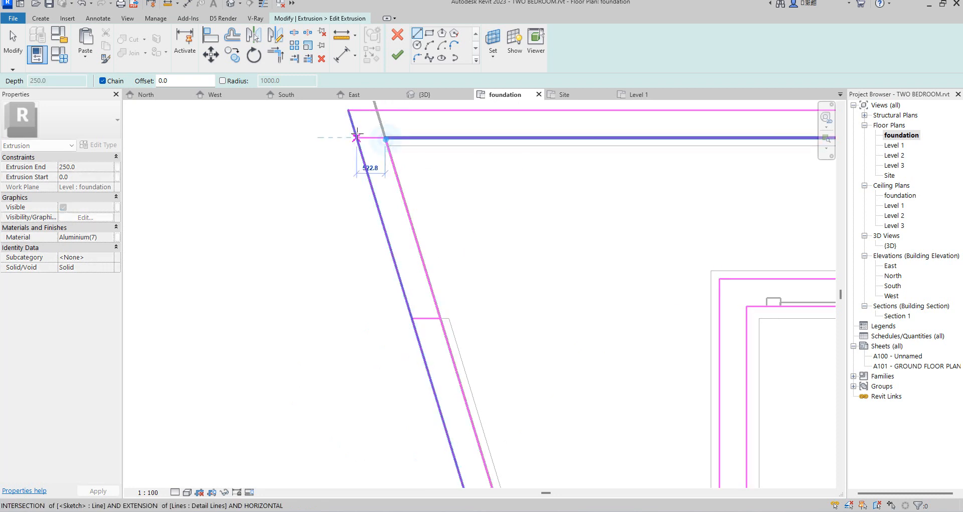
left_click(357, 138)
Step: Split the boundary strip's left lines and trim them to the lower cross line, closing the strip's lower end at the opening
left_click(296, 33)
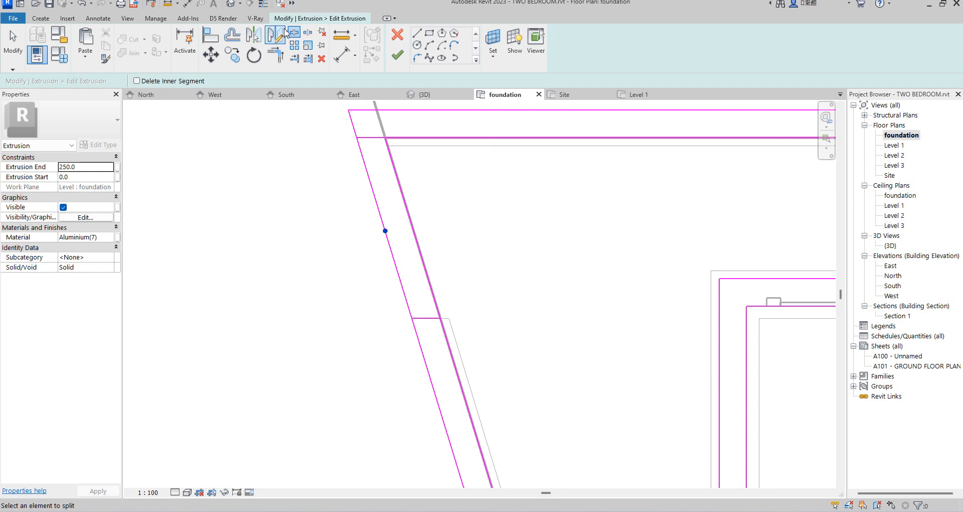
left_click(372, 137)
left_click(395, 138)
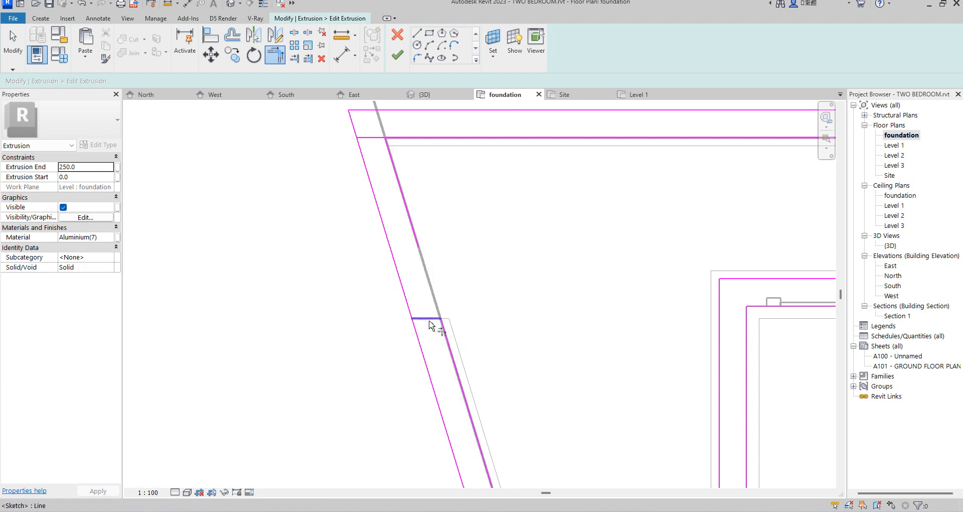
left_click(429, 321)
scroll(371, 143, "up", 1)
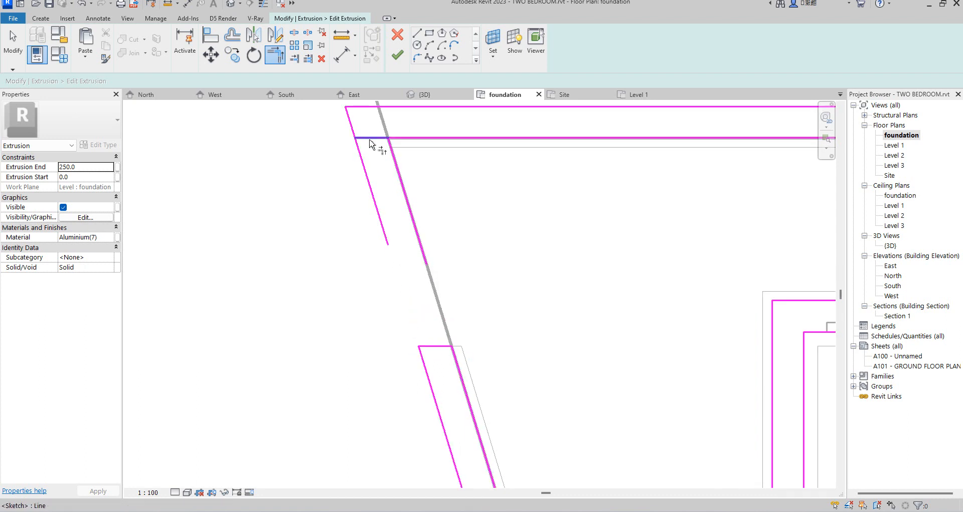
Step: Trim the upper cross line to the outer left line at the upper-left corner and remove the leftover piece of the inner left line
scroll(388, 158, "up", 2)
right_click(452, 164)
left_click(479, 173)
right_click(431, 167)
left_click(472, 178)
left_click(413, 197)
Step: Delete the short upper cross line and join the outer left line with the inner top line in a corner
left_click(352, 106)
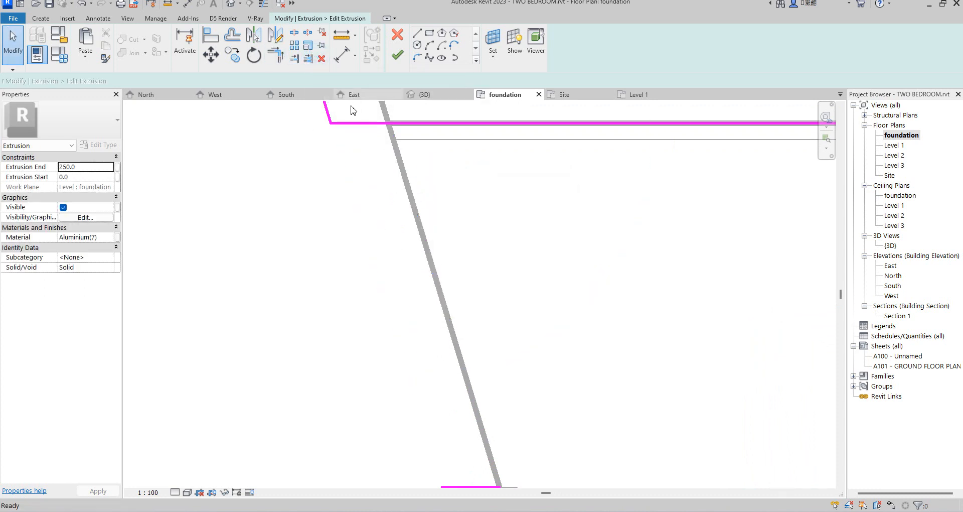
left_click(360, 125)
left_click(321, 58)
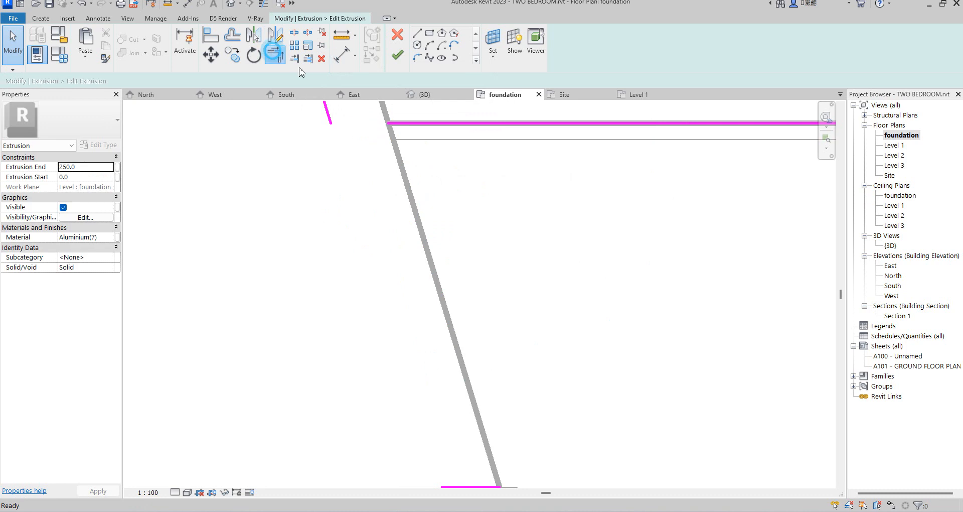
left_click(401, 124)
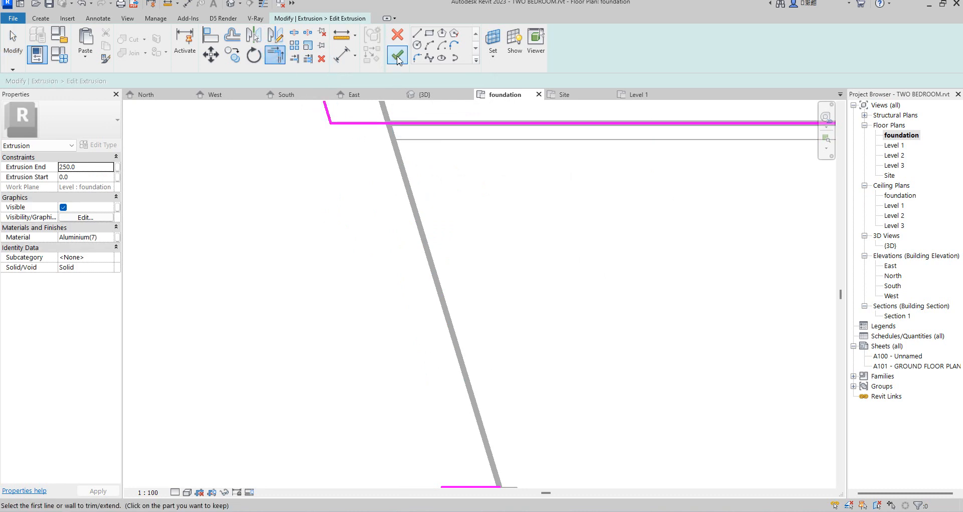
Step: Finish the 250 mm extrusion's sketch and stretch the thin strip's upper-left end out to the wide strip's left edge
left_click(398, 55)
scroll(381, 215, "down", 5)
left_click(400, 230)
scroll(391, 211, "up", 2)
left_click(384, 203)
scroll(351, 195, "up", 4)
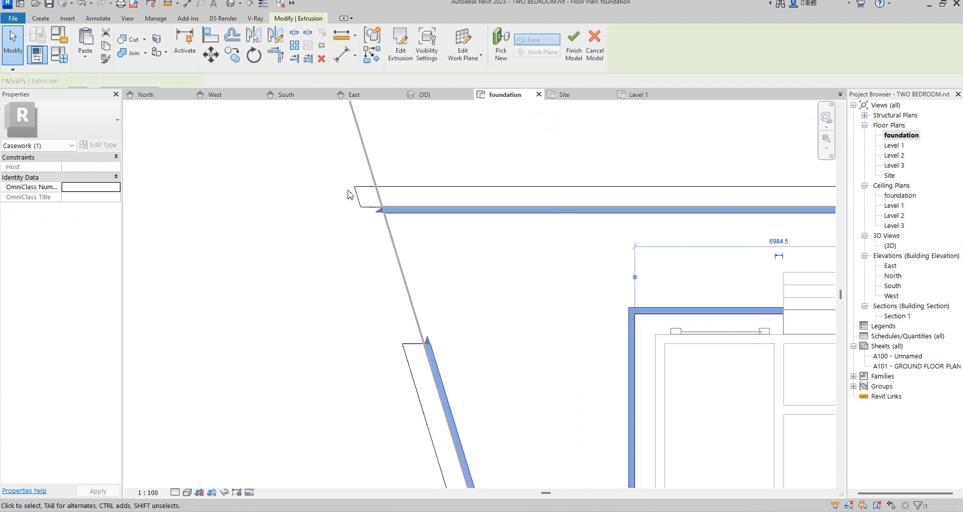
left_click_drag(396, 219, 364, 215)
left_click(285, 195)
scroll(326, 191, "down", 5)
Step: Inspect the extruded strips and the opening in the 3D view, and finish the in-place model
double_click(890, 246)
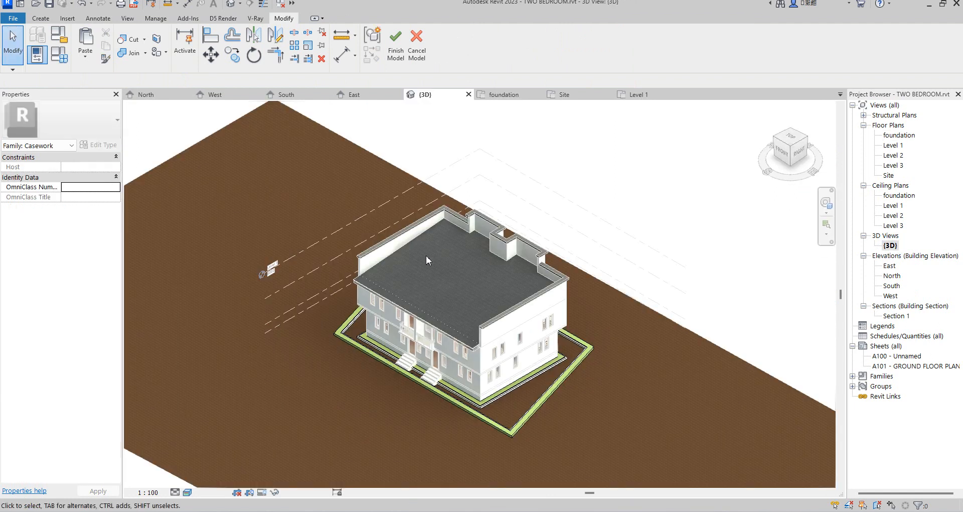
scroll(414, 240, "down", 3)
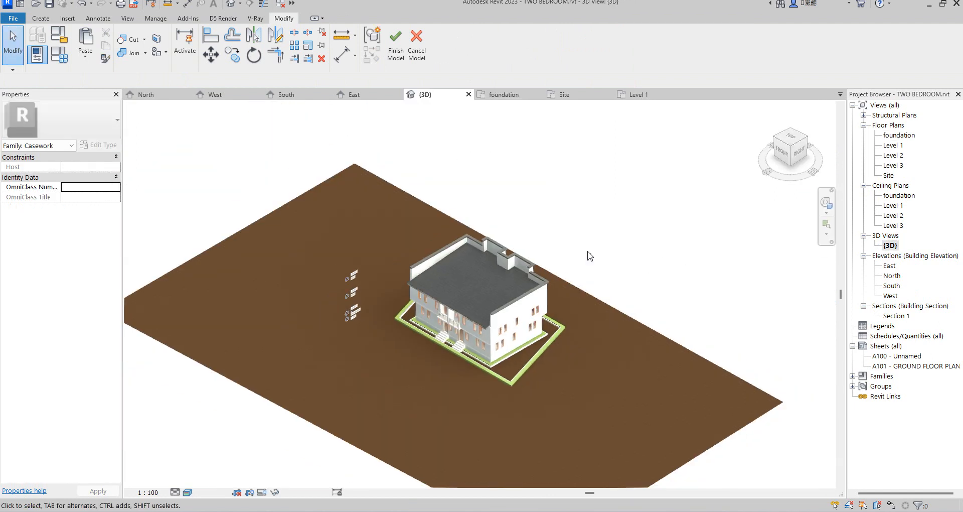
left_click(811, 140)
scroll(577, 341, "up", 4)
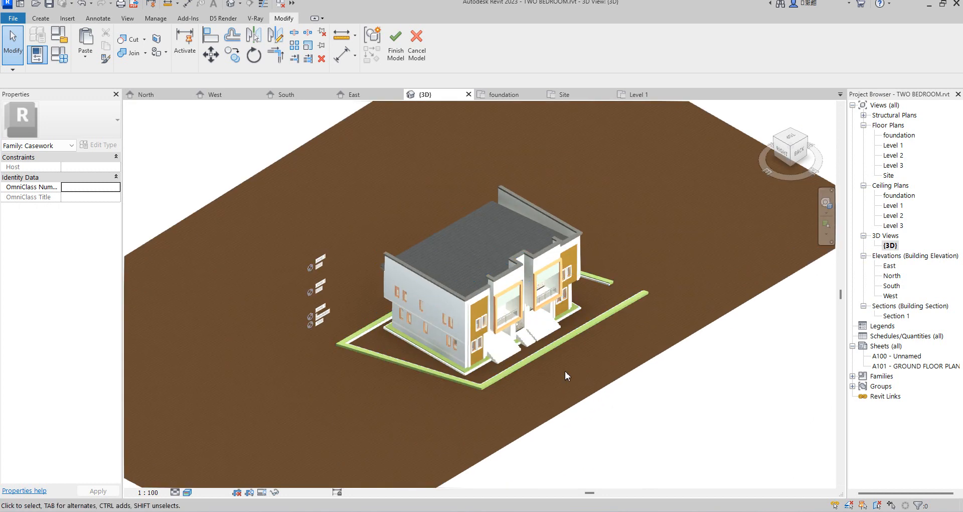
scroll(544, 302, "up", 3)
scroll(633, 203, "down", 4)
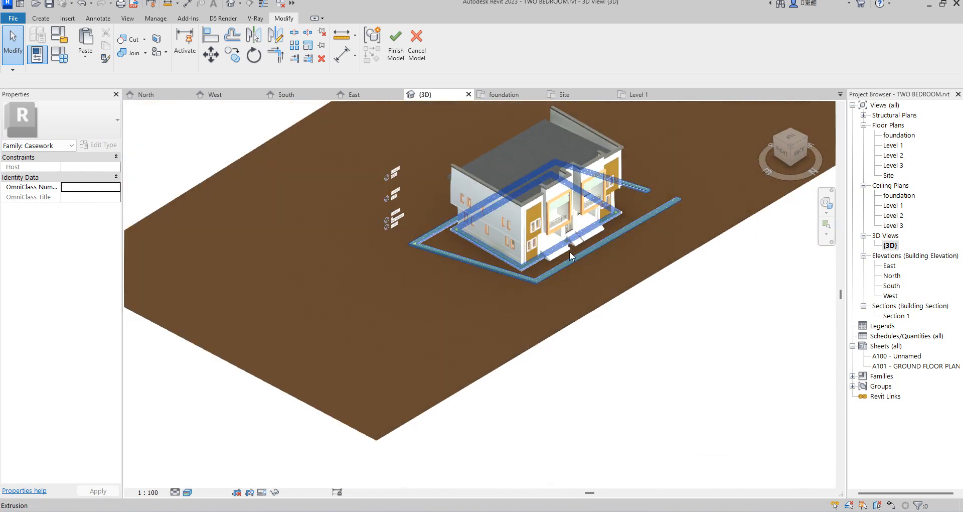
scroll(579, 240, "up", 6)
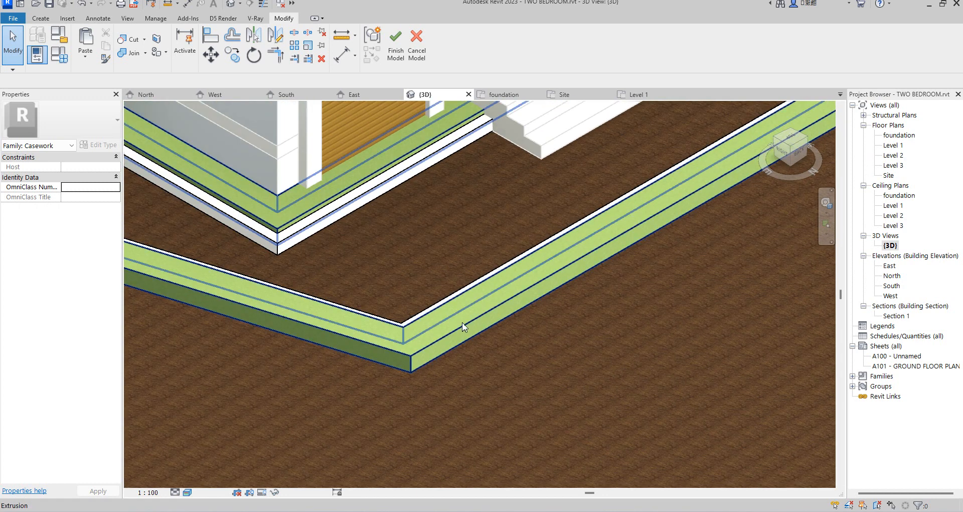
scroll(456, 321, "down", 8)
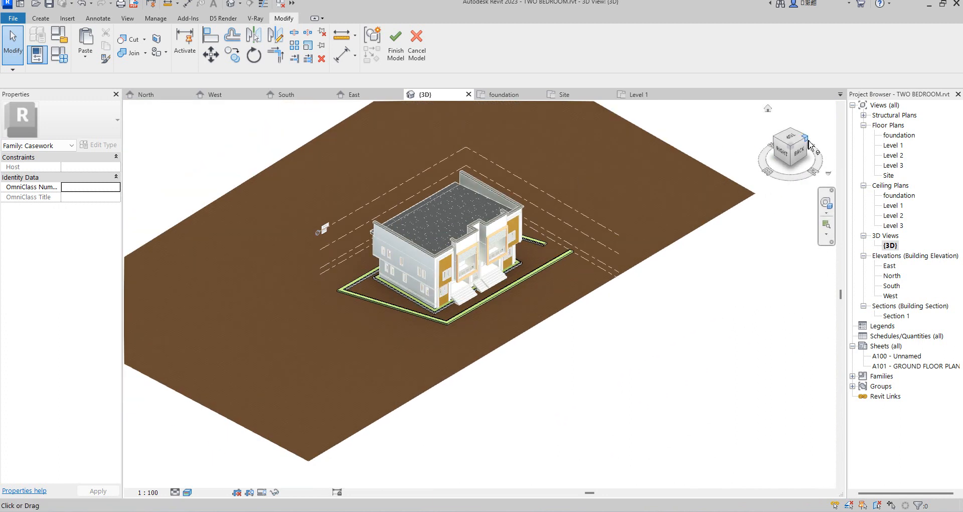
mouse_move(807, 153)
left_mouse_down()
mouse_move(795, 138)
mouse_move(805, 115)
mouse_move(804, 468)
mouse_move(798, 130)
mouse_move(682, 173)
mouse_move(602, 162)
mouse_move(576, 142)
mouse_move(778, 210)
mouse_move(170, 164)
mouse_move(903, 137)
left_mouse_up()
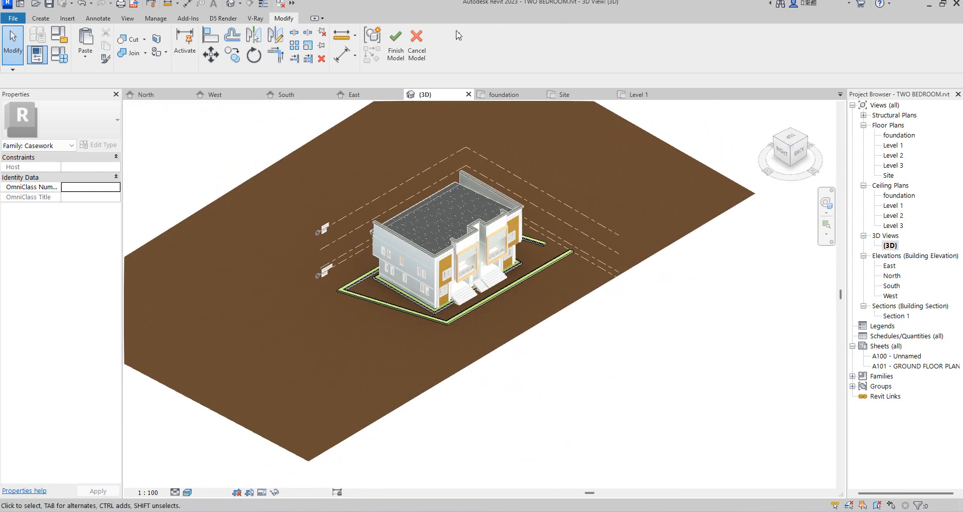
left_click(392, 53)
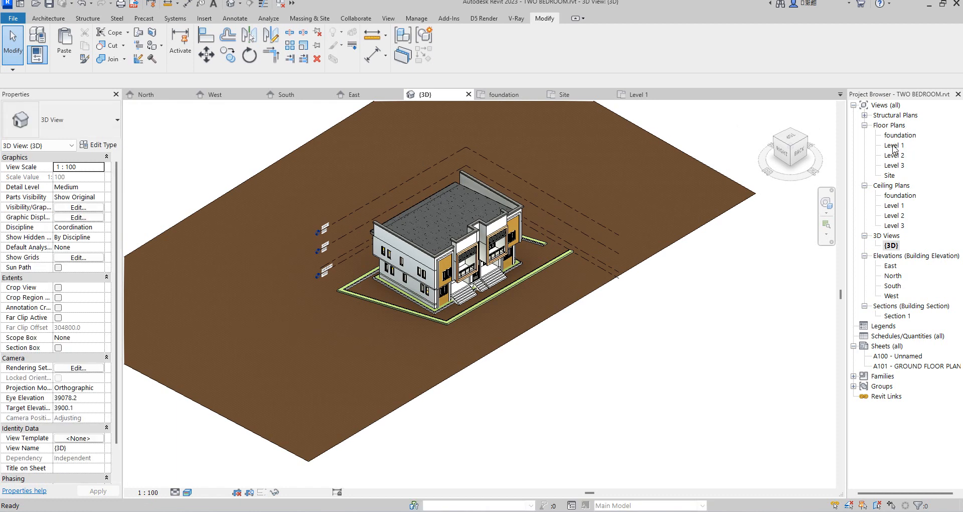
double_click(893, 146)
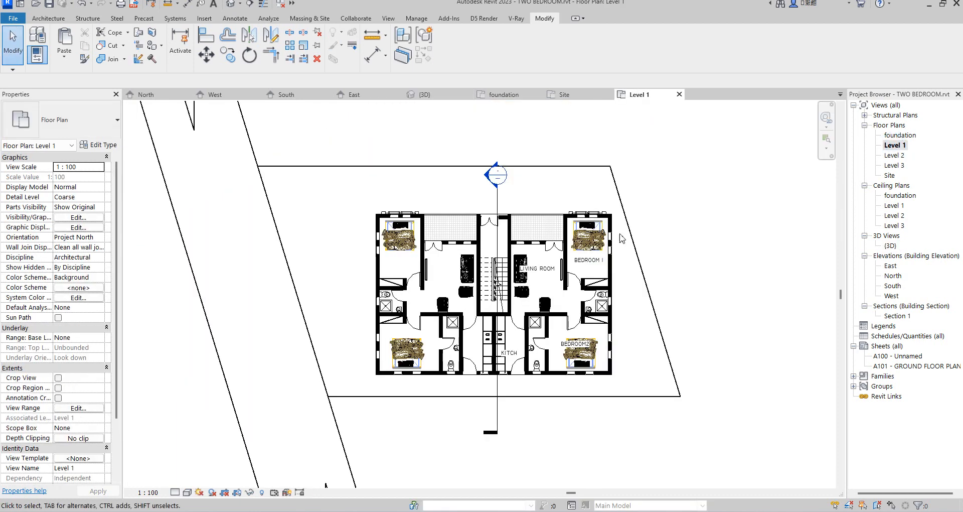
scroll(648, 181, "down", 3)
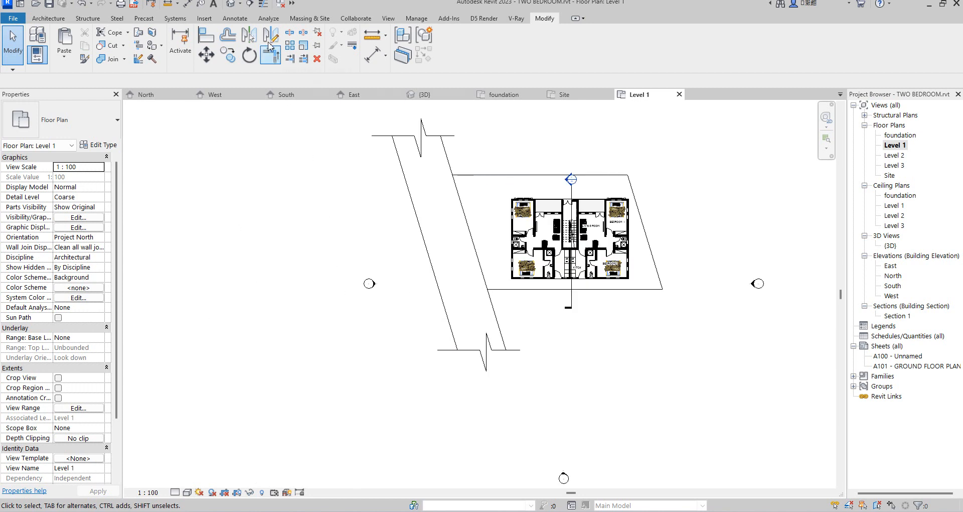
left_click(46, 19)
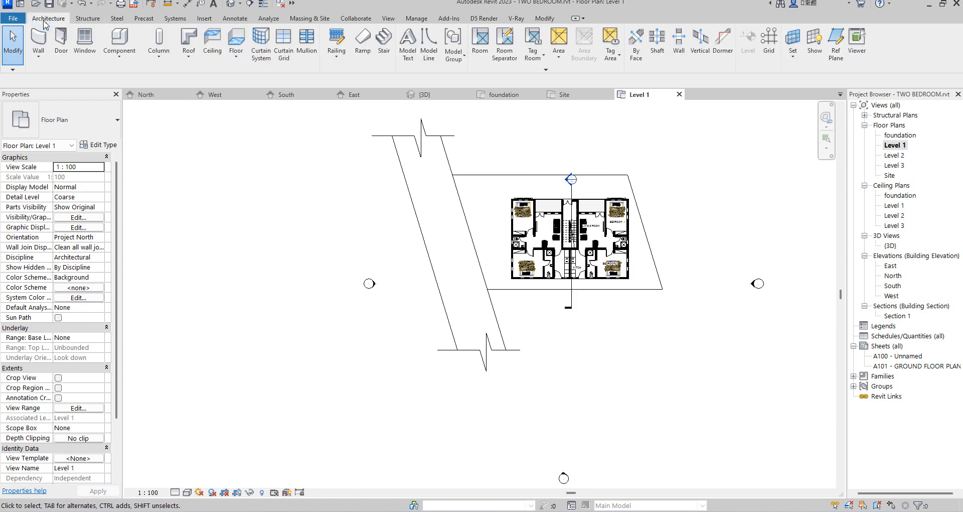
left_click(39, 38)
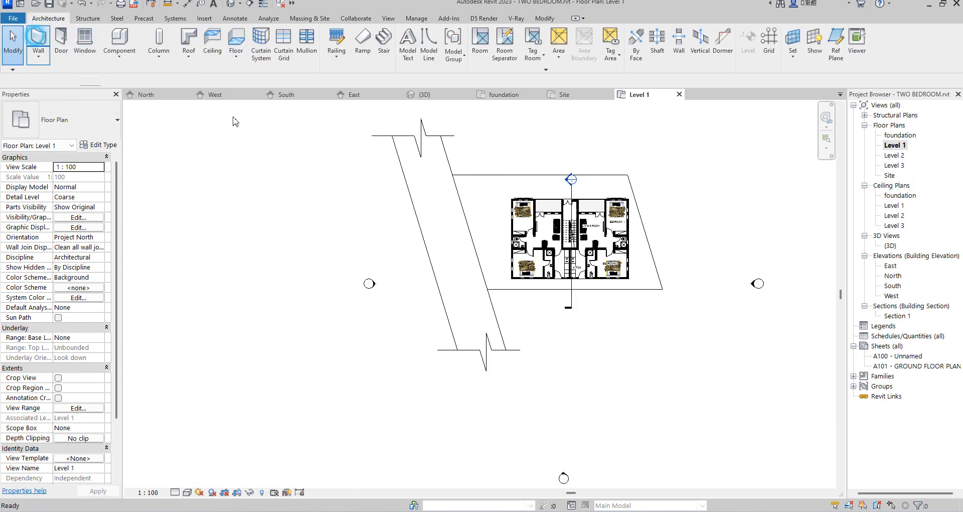
scroll(495, 302, "up", 2)
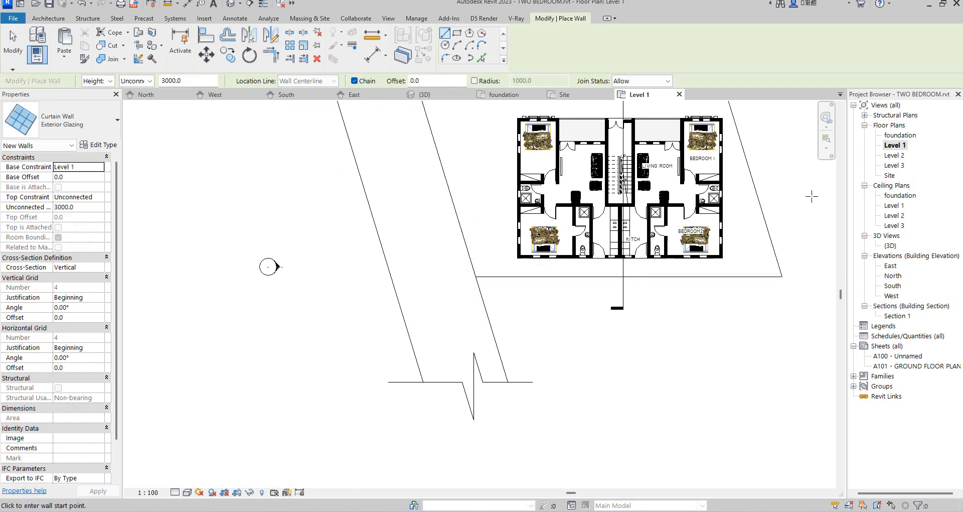
Step: Open the foundation floor plan and start the Wall tool for the plot boundary
double_click(901, 135)
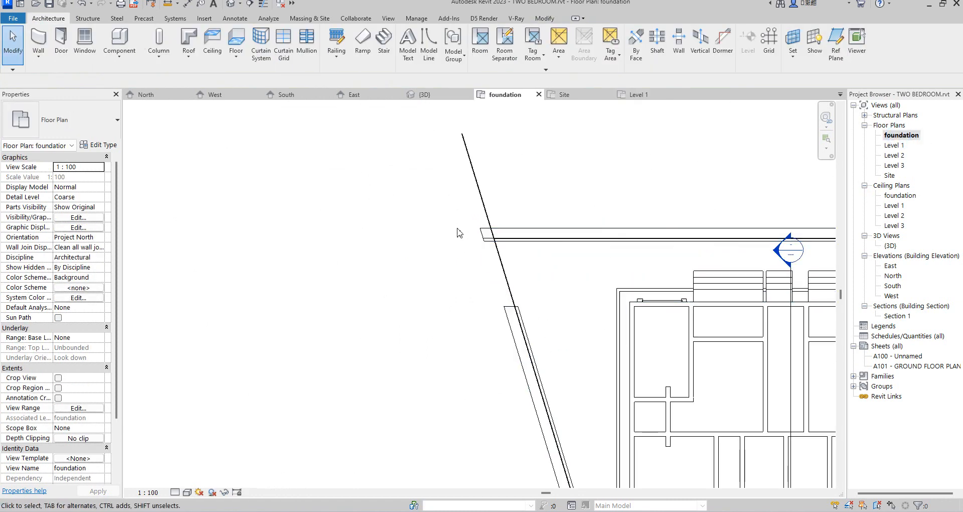
left_click(39, 45)
scroll(211, 178, "down", 2)
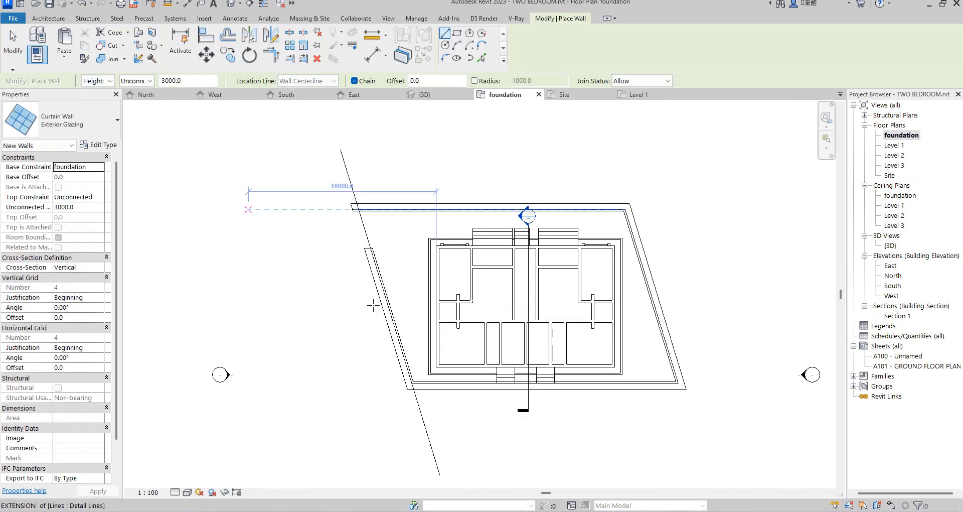
scroll(408, 414, "up", 4)
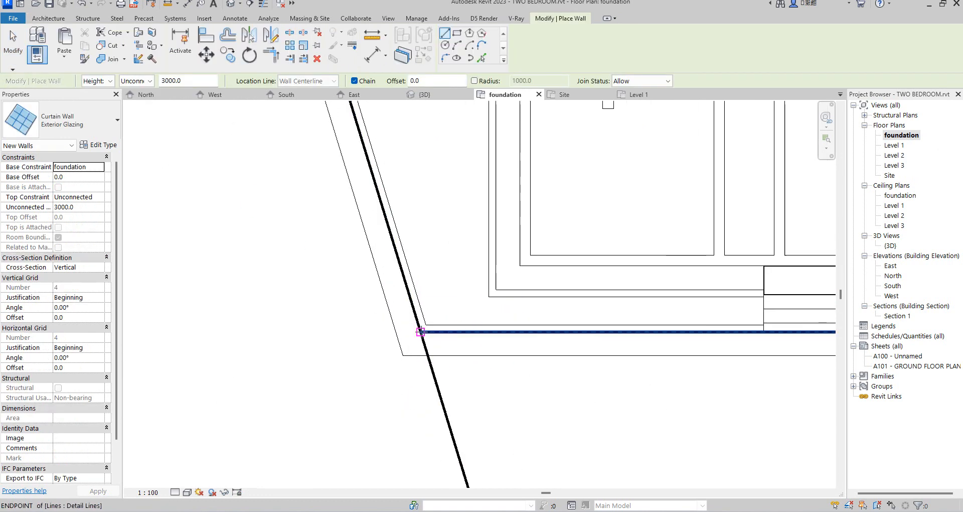
left_click(420, 332)
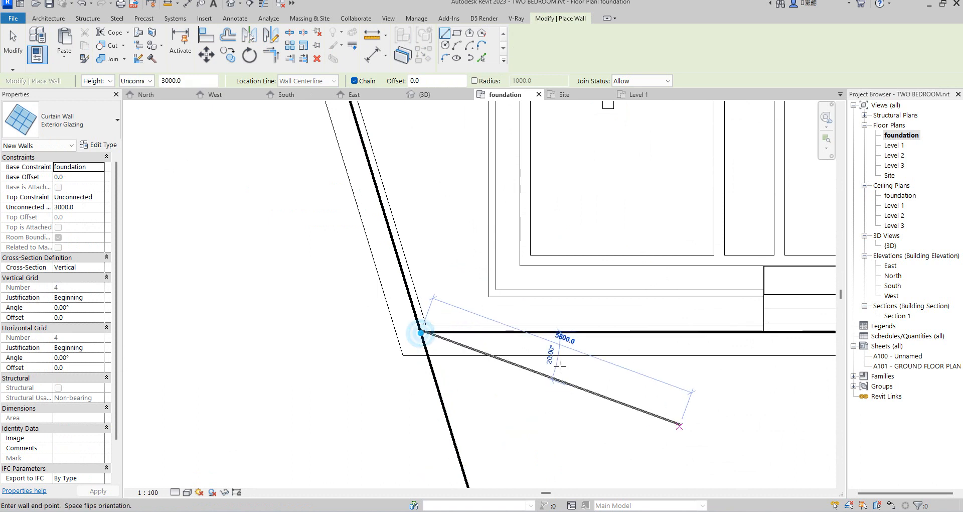
scroll(619, 387, "down", 2)
right_click(158, 136)
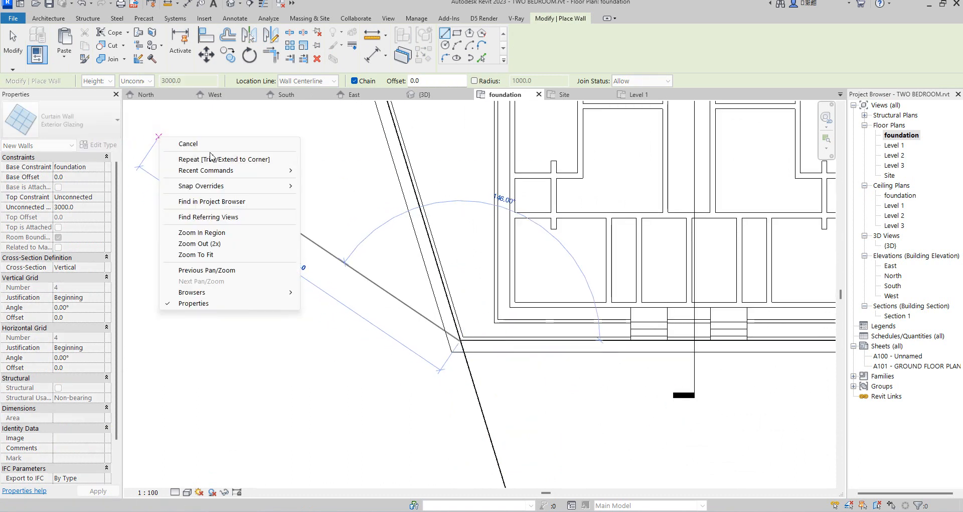
left_click(181, 144)
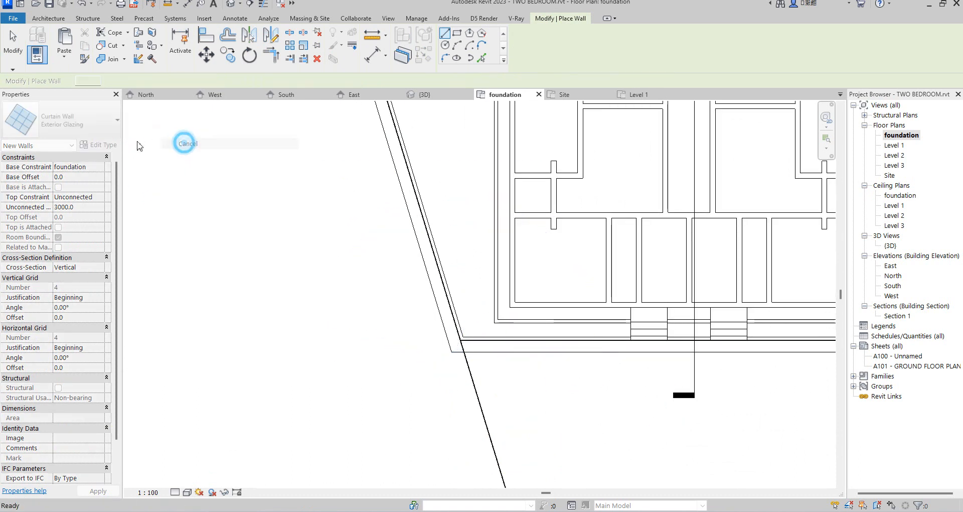
Step: Draw a Basic Wall: Generic - 200mm, 3000 mm high, along the lower plot boundary from its lower-left to its lower-right corner
left_click(106, 132)
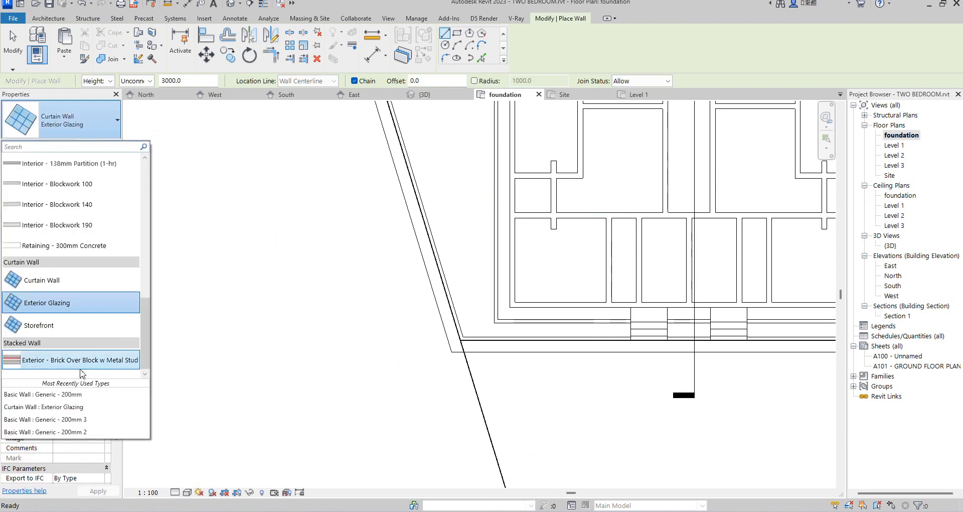
left_click(83, 419)
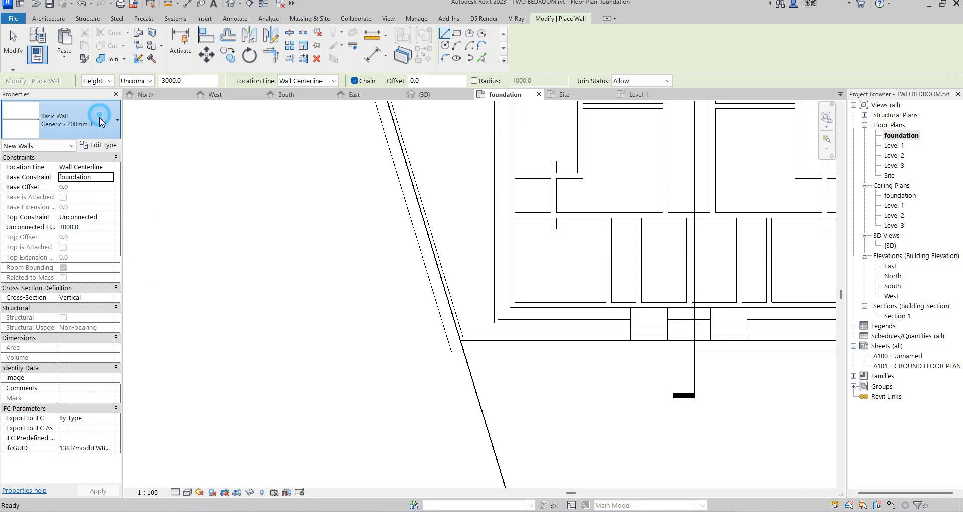
left_click(80, 123)
left_click(85, 408)
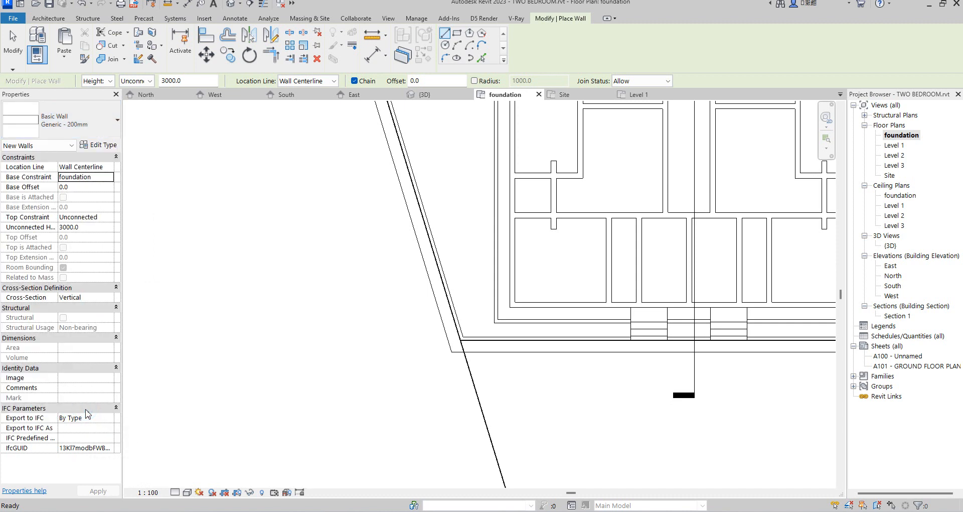
left_click(462, 340)
scroll(377, 379, "down", 6)
scroll(454, 360, "up", 6)
scroll(632, 413, "up", 2)
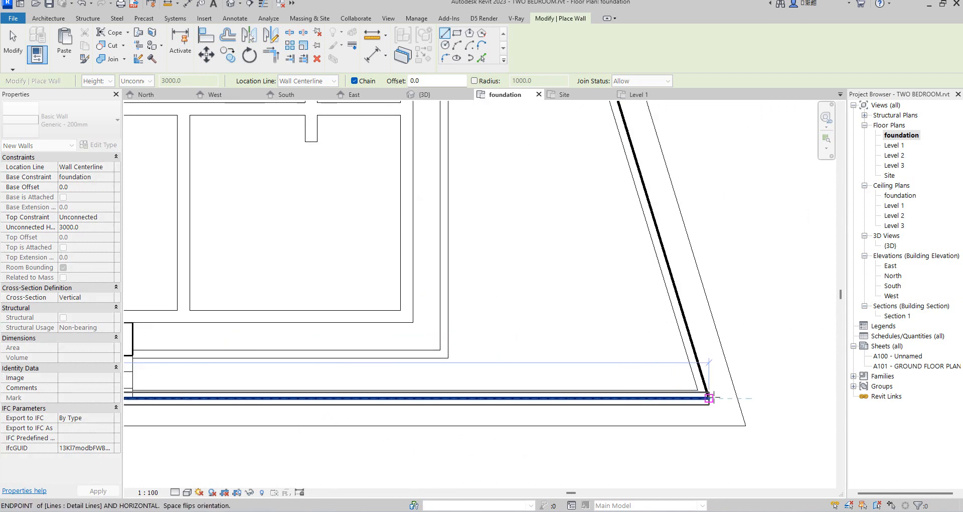
left_click(709, 398)
Step: Continue the boundary wall up the right side and along the upper boundary to the upper-left corner, and end the chain
scroll(733, 442, "down", 5)
scroll(667, 282, "up", 5)
scroll(686, 281, "up", 2)
left_click(689, 279)
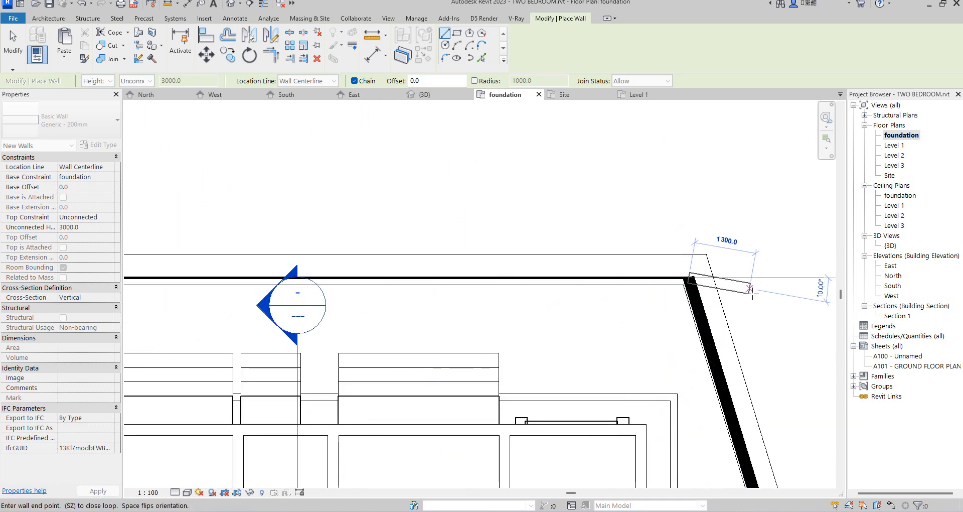
scroll(754, 292, "down", 2)
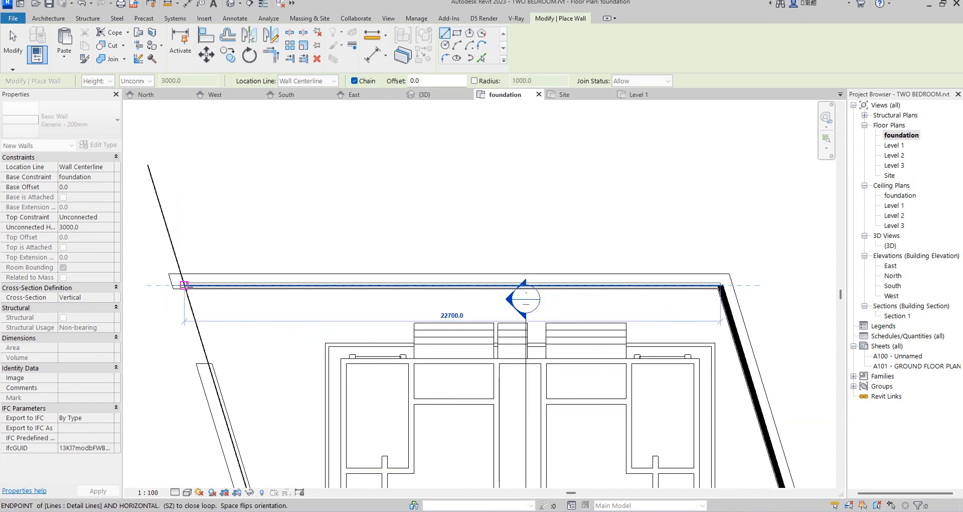
left_click(184, 285)
right_click(283, 187)
left_click(332, 198)
Step: Draw the left boundary wall from the lower-left corner up to the strip's end at the opening
scroll(767, 318, "down", 2)
scroll(261, 190, "up", 2)
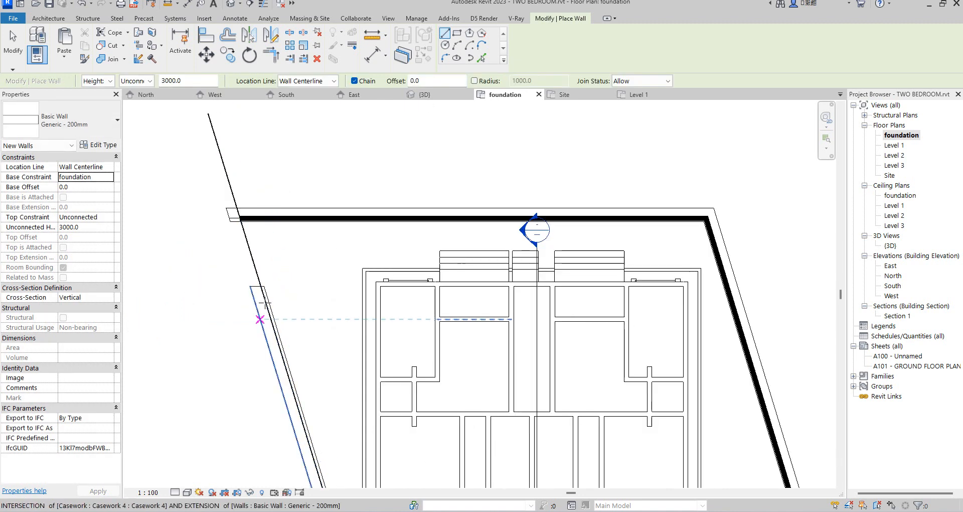
scroll(266, 316, "down", 2)
left_click(304, 427)
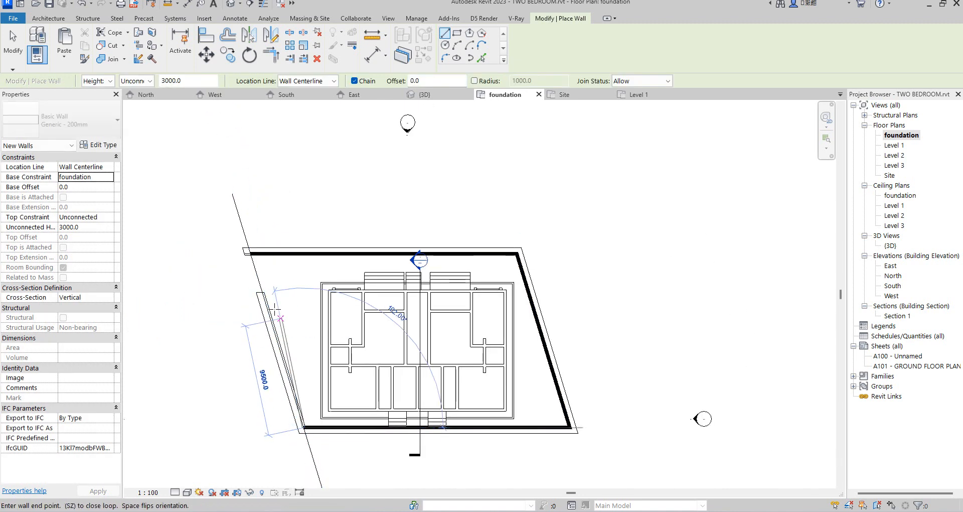
left_click(263, 292)
right_click(262, 292)
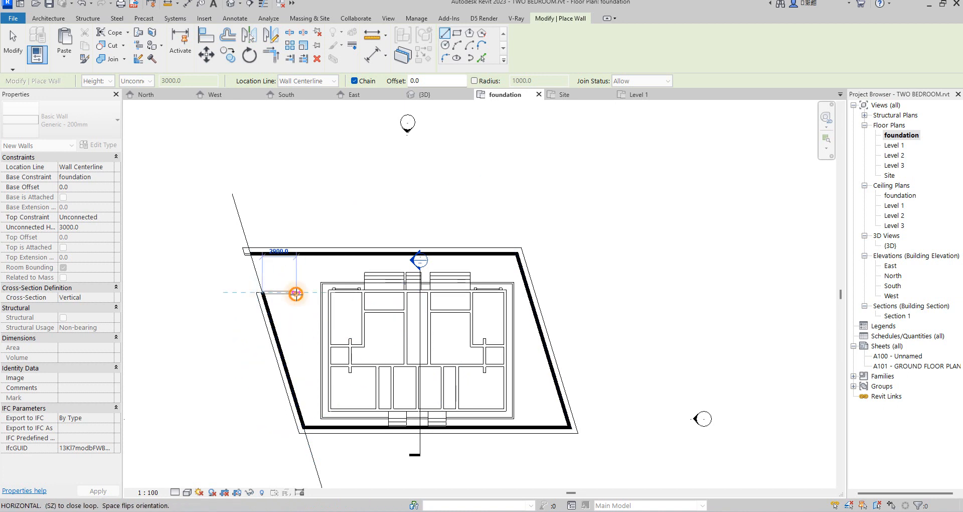
Step: End the wall chain at the opening, exit the Wall tool and select the left boundary wall
left_click(267, 300)
right_click(286, 293)
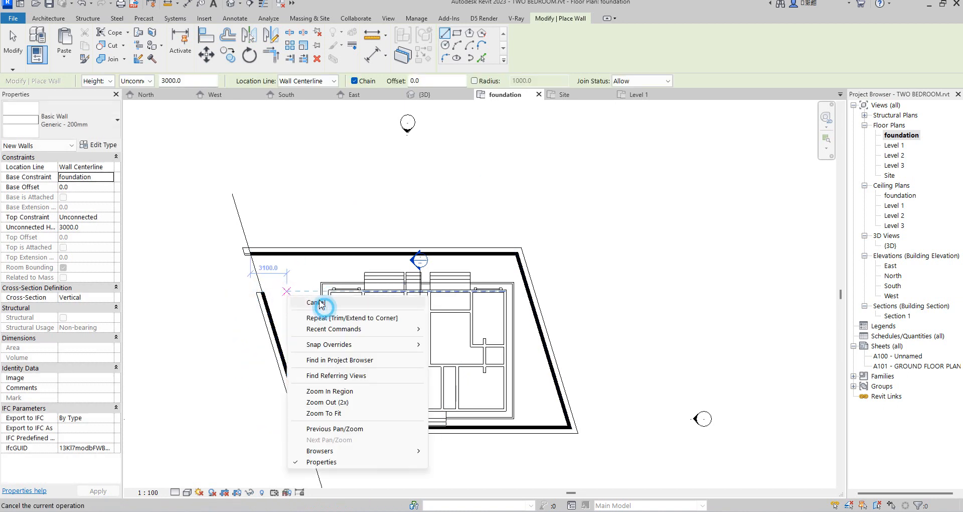
left_click(316, 302)
scroll(283, 329, "up", 4)
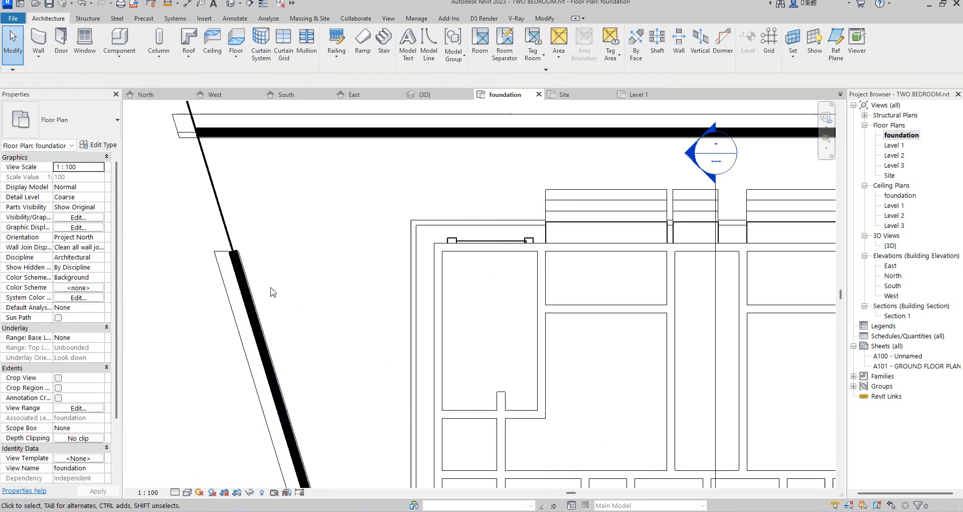
scroll(231, 258, "up", 3)
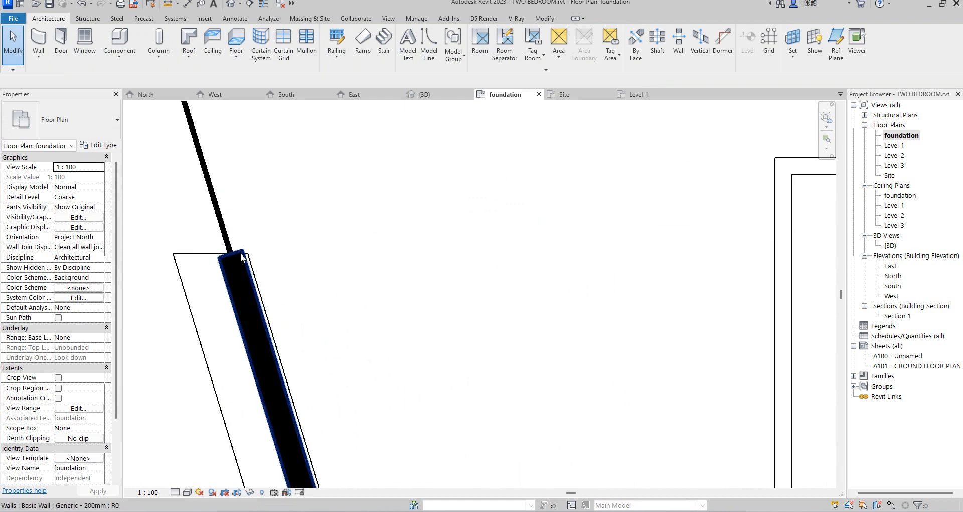
left_click(244, 244)
scroll(366, 351, "down", 4)
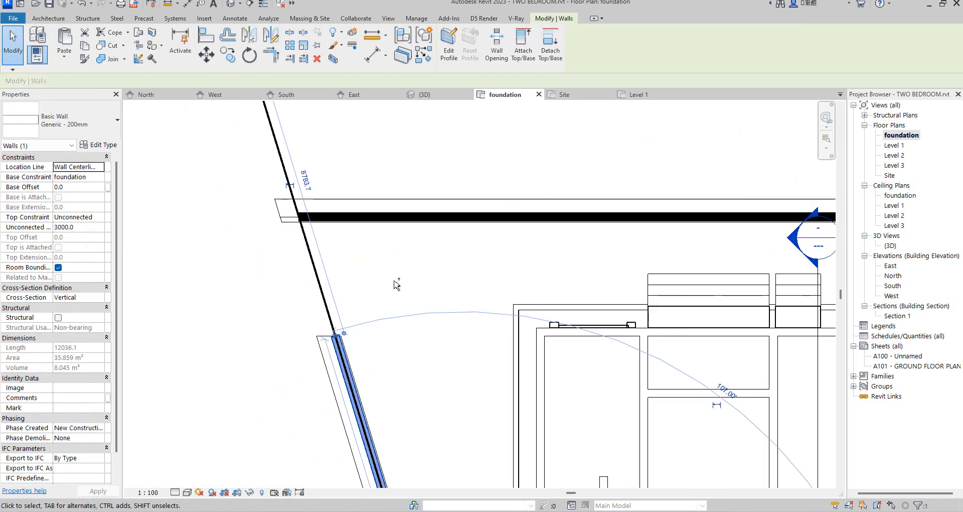
scroll(374, 268, "down", 2)
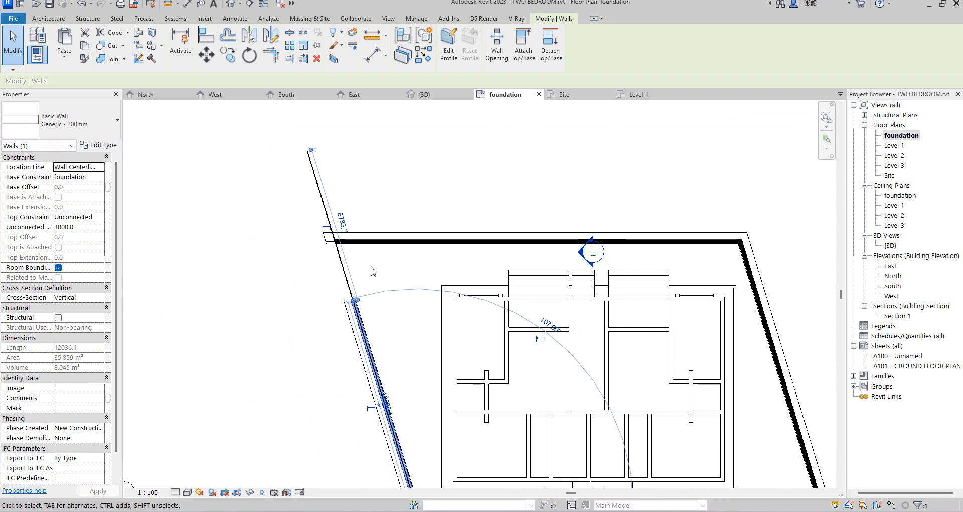
Step: Open the 3D view and examine the boundary wall and strips around the opening
double_click(889, 247)
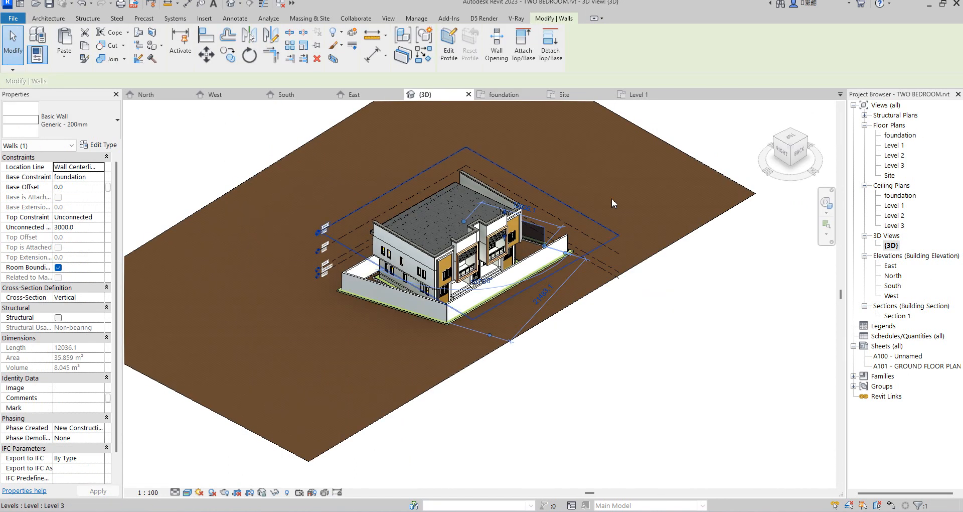
left_click(805, 138)
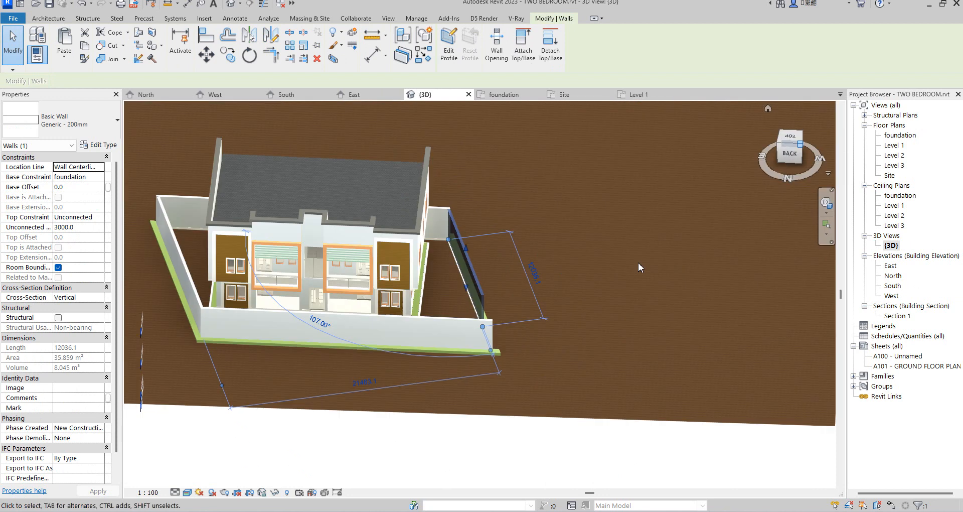
key("Escape")
scroll(663, 394, "down", 5)
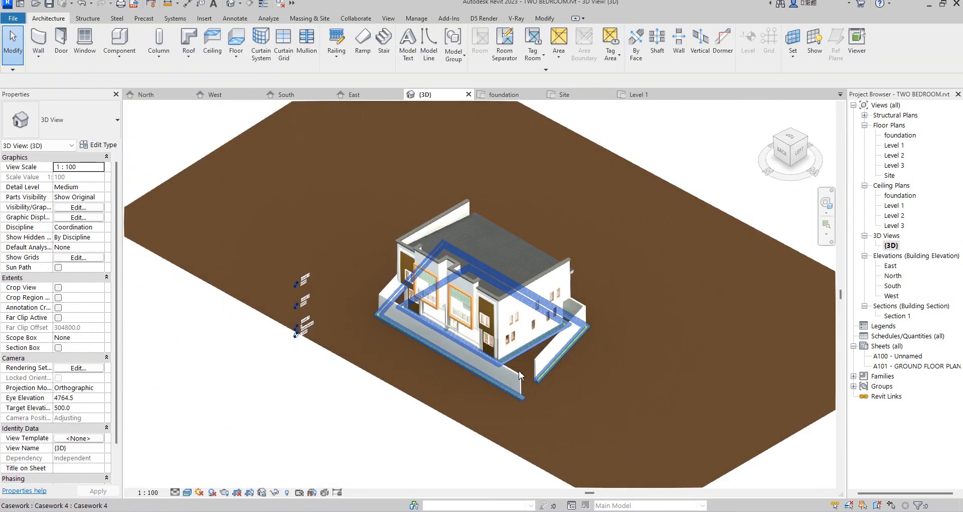
scroll(420, 323, "up", 8)
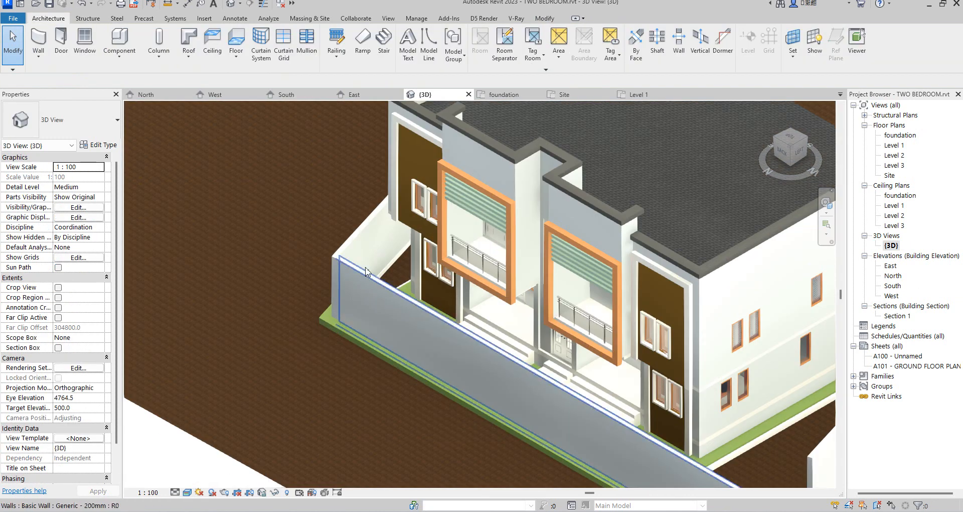
scroll(365, 281, "down", 6)
scroll(501, 375, "up", 2)
scroll(501, 376, "up", 4)
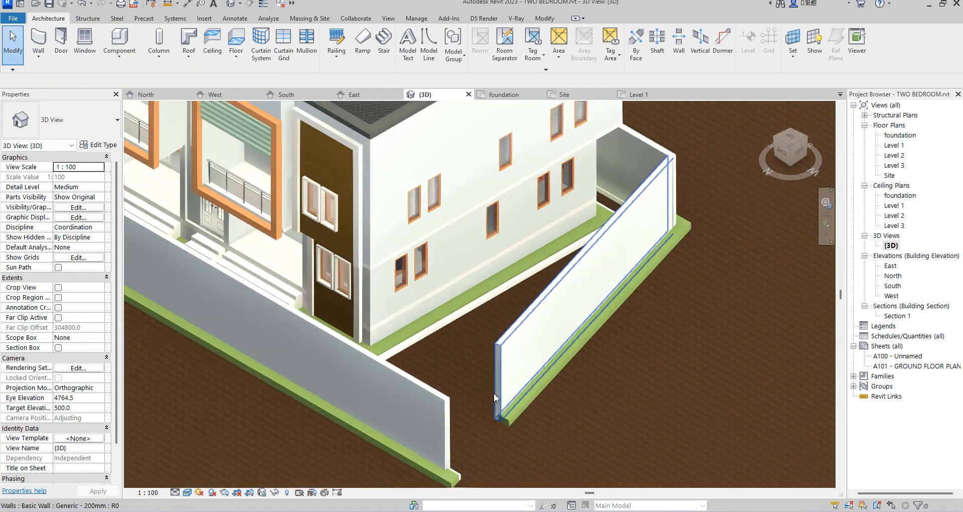
scroll(493, 296, "down", 3)
scroll(497, 384, "down", 5)
scroll(491, 362, "up", 2)
scroll(490, 354, "down", 3)
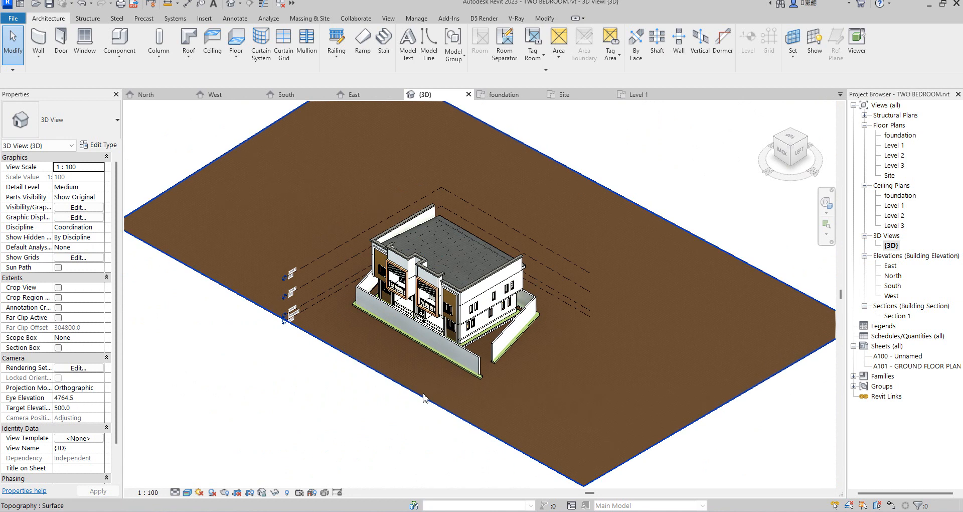
Step: Select the topography surface, open its material assignment and duplicate the grass material Aluminium(7)
left_click(421, 395)
left_click(110, 166)
left_click(157, 276)
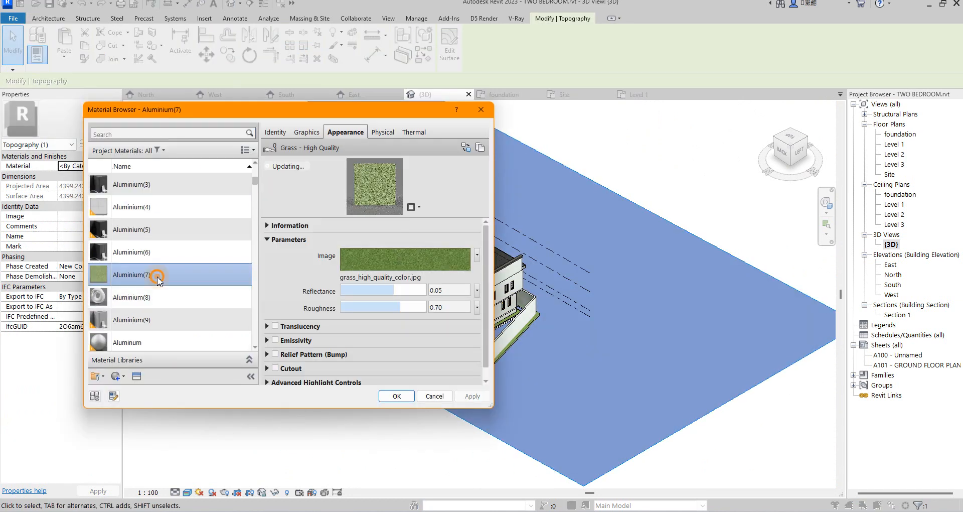
right_click(157, 277)
left_click(206, 296)
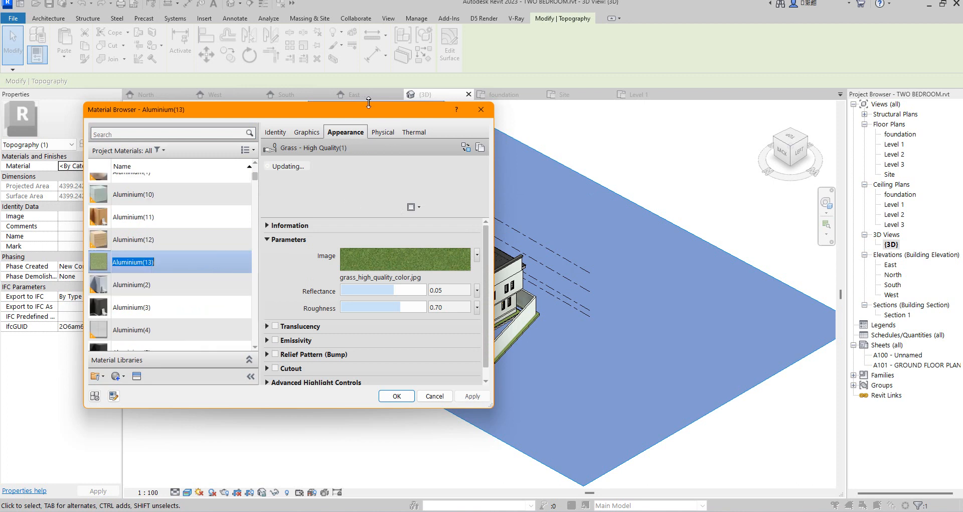
Step: Replace the duplicated material's appearance with Concrete - Walkway from the Sitework library and apply it to the topography
left_click(467, 147)
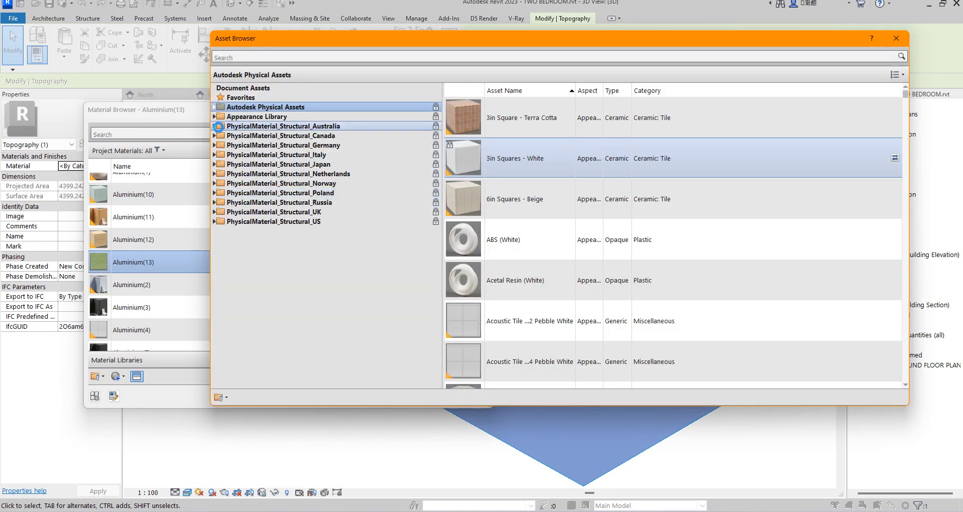
left_click(213, 115)
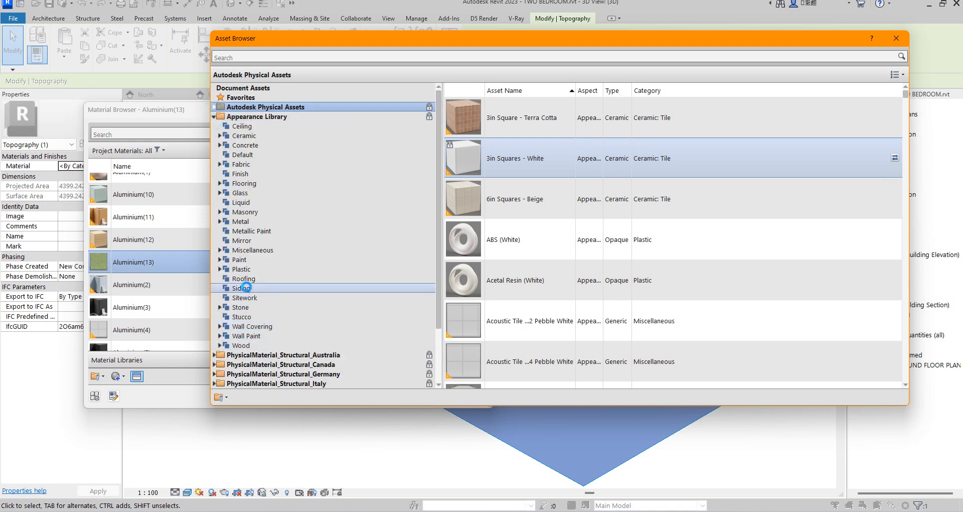
left_click(246, 298)
scroll(537, 191, "down", 8)
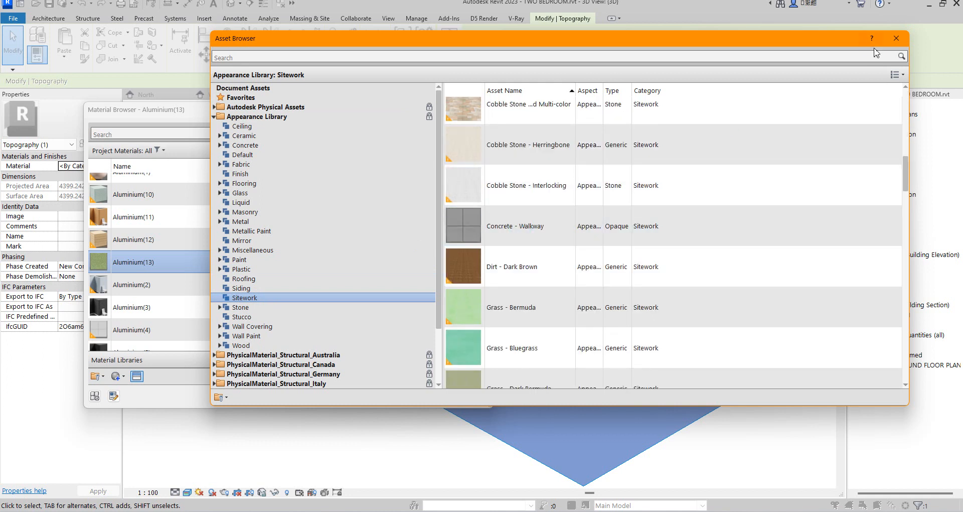
left_click(896, 39)
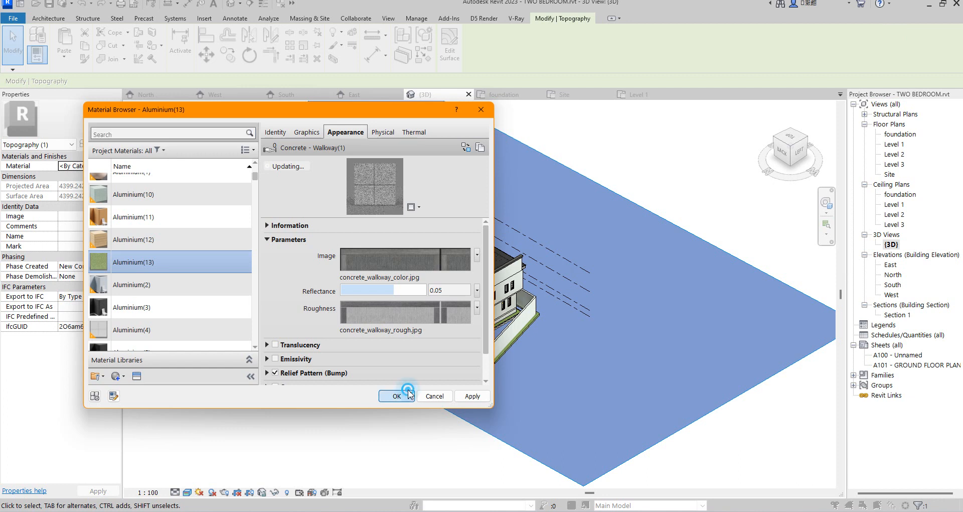
left_click(397, 396)
key("Escape")
Step: Align the left boundary wall with the outer face of the green strip beneath it
scroll(459, 342, "up", 8)
scroll(445, 327, "down", 6)
scroll(436, 417, "up", 6)
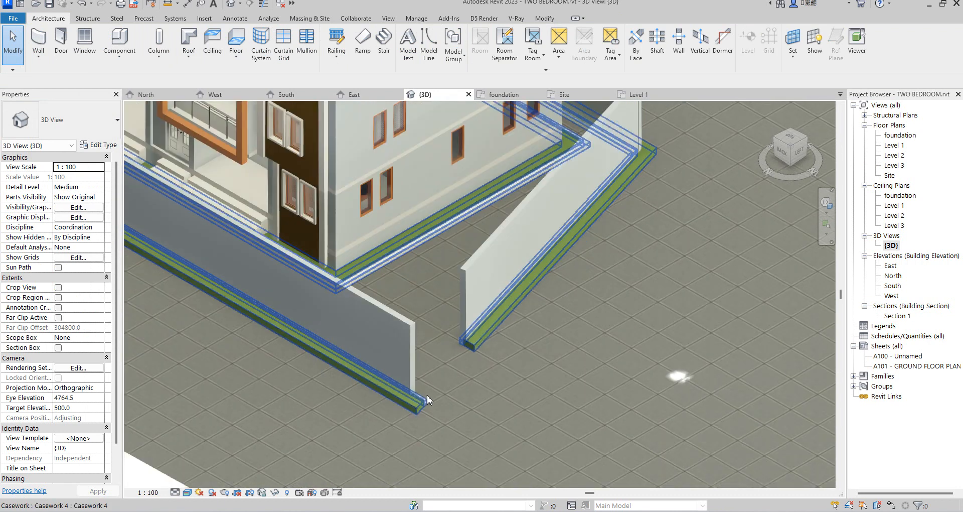
scroll(427, 395, "down", 5)
scroll(559, 272, "up", 3)
scroll(522, 316, "down", 3)
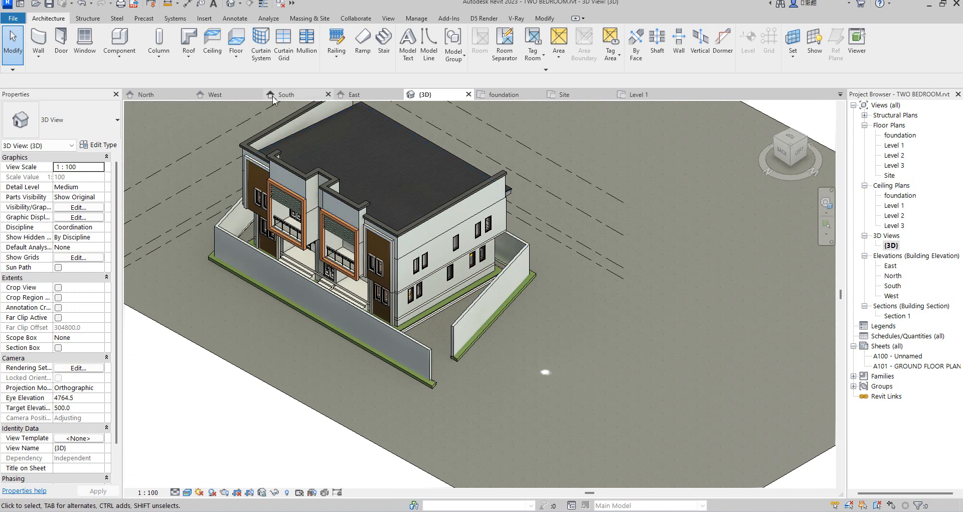
left_click(544, 18)
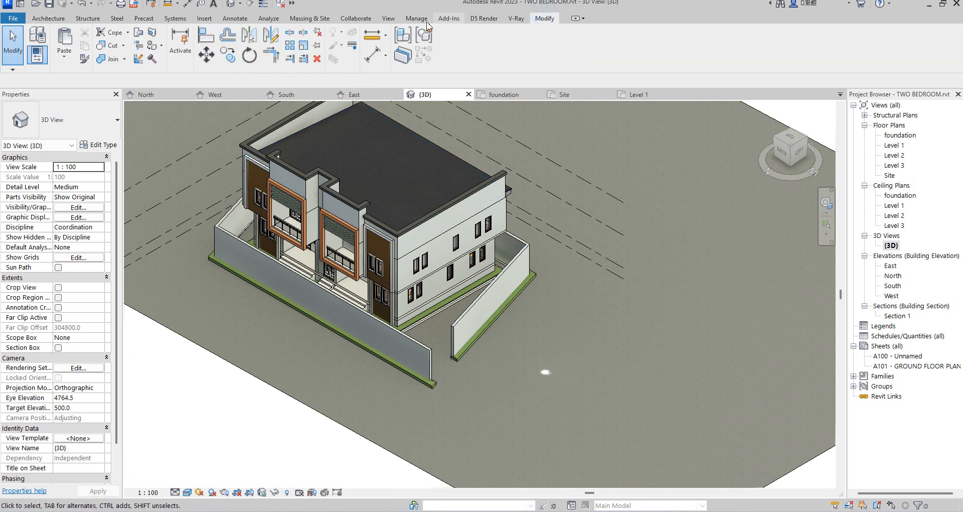
left_click(223, 44)
scroll(497, 310, "up", 5)
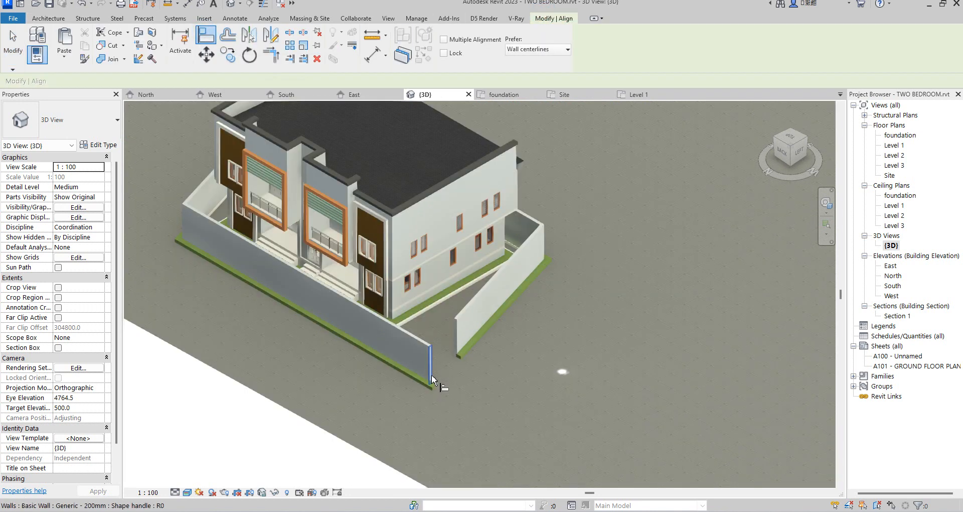
scroll(452, 316, "up", 4)
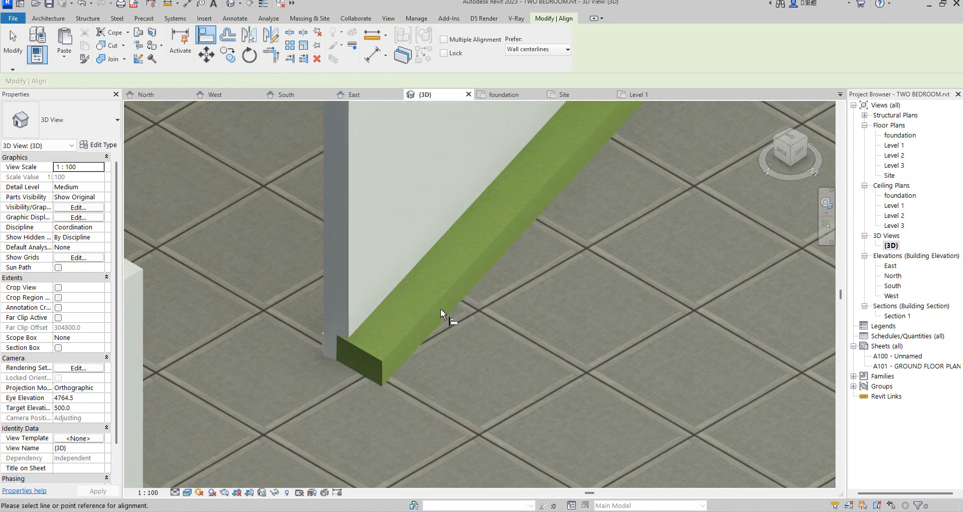
left_click(429, 324)
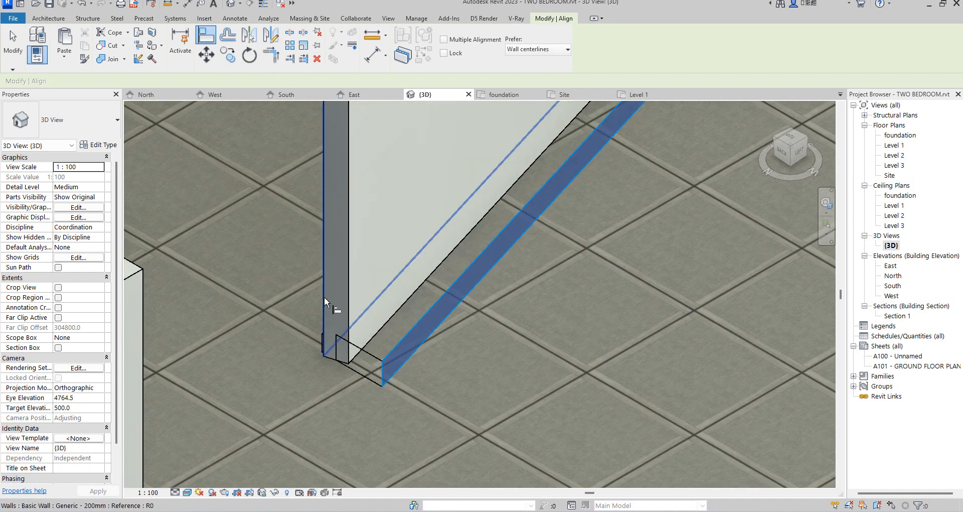
left_click(324, 296)
Step: Try to align the left boundary wall's end with the strip's end face at the opening
scroll(512, 359, "down", 3)
scroll(474, 327, "up", 5)
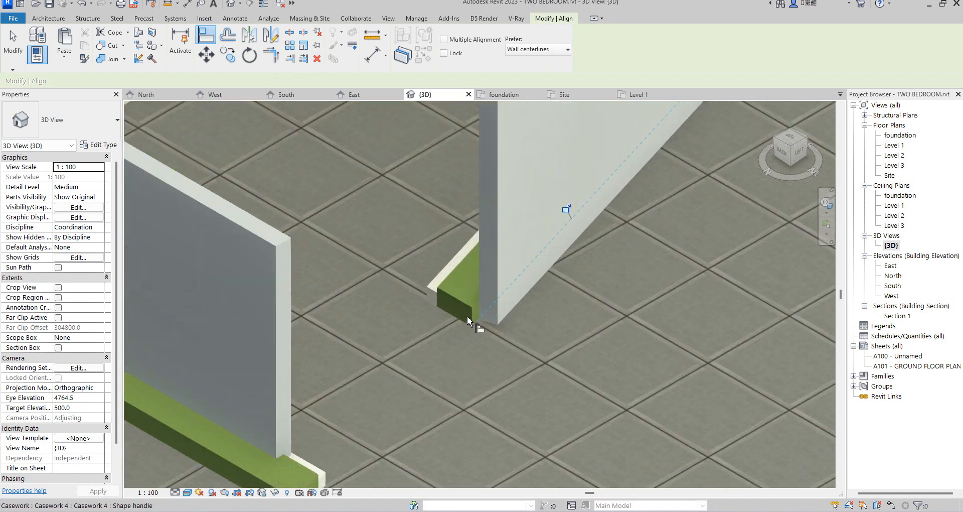
left_click(459, 300)
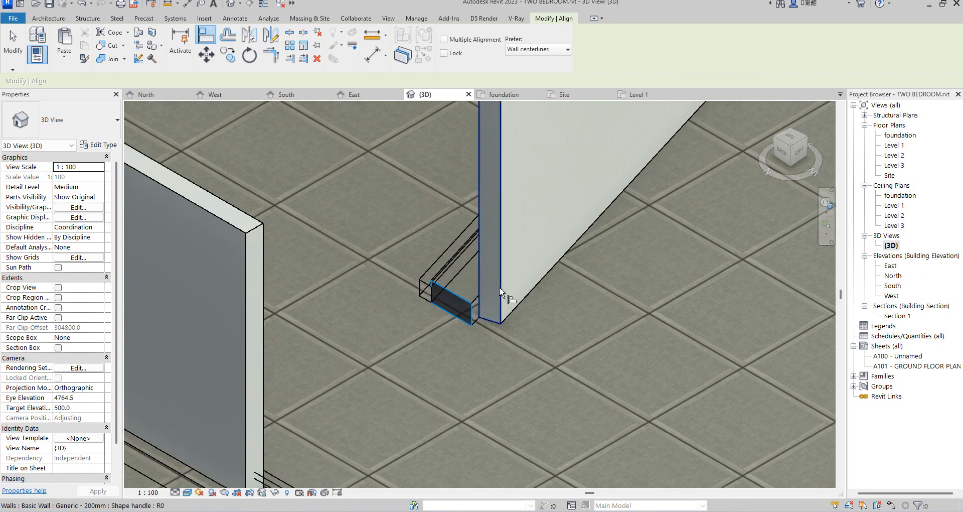
left_click(500, 291)
scroll(552, 334, "down", 5)
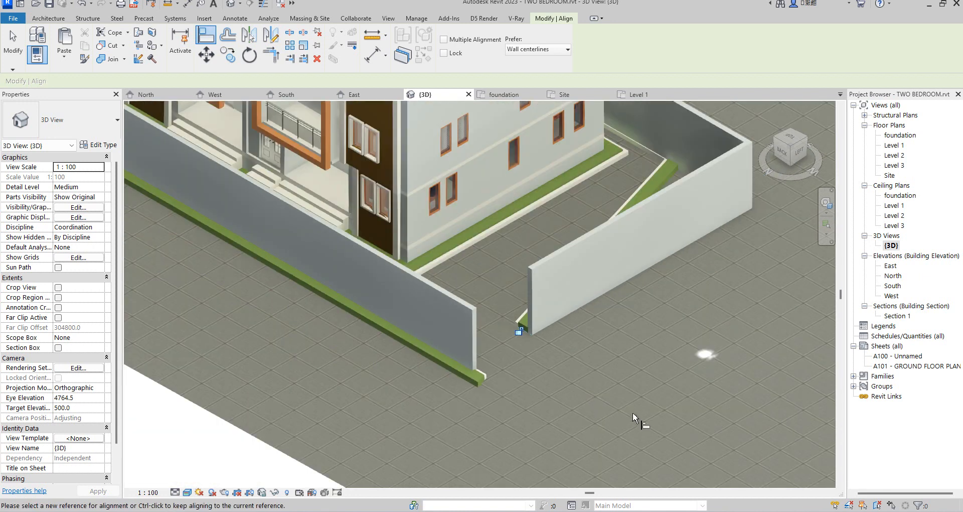
Step: Realign the skewed left boundary wall with the outer long face of its green strip
scroll(690, 139, "up", 6)
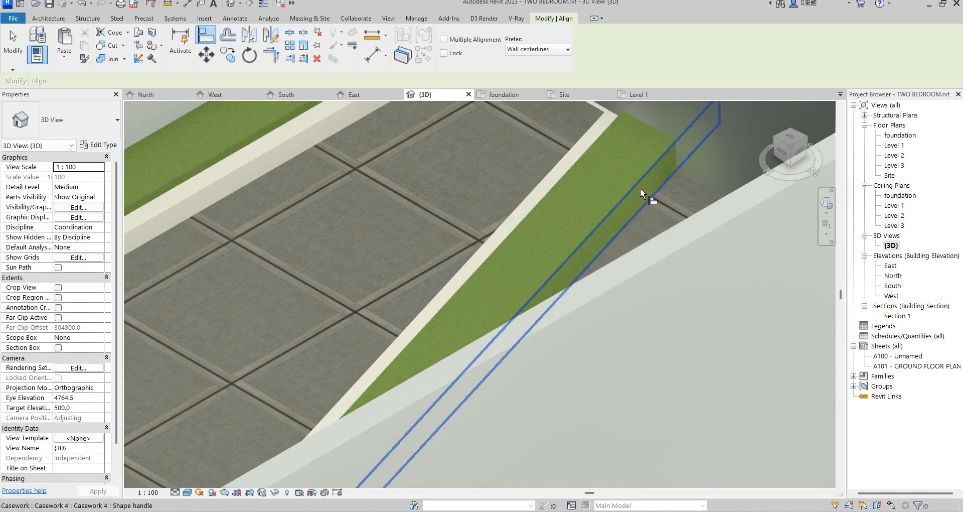
left_click(640, 185)
scroll(557, 214, "down", 5)
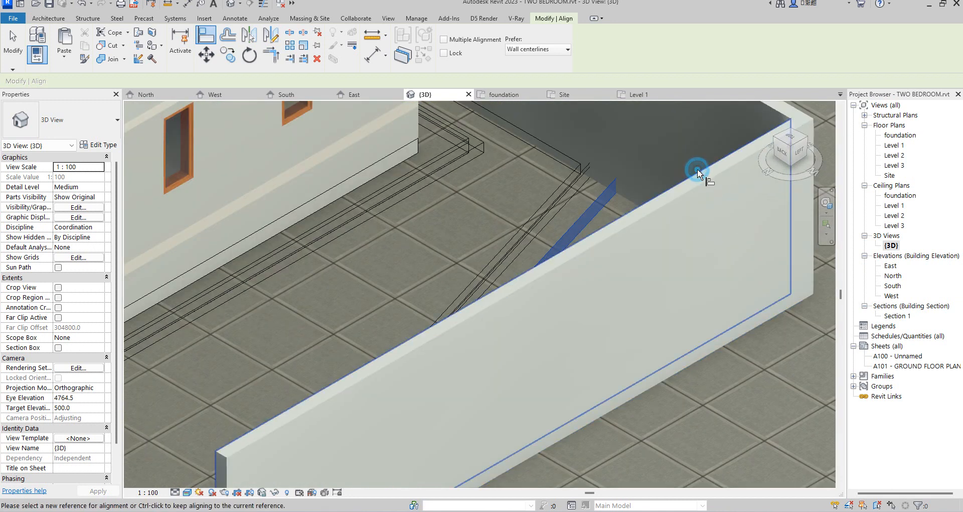
Step: Align the long boundary wall in front of the entrance steps with the outer face of its green strip
scroll(694, 191, "down", 6)
scroll(451, 405, "up", 5)
scroll(434, 354, "down", 4)
scroll(556, 399, "up", 3)
scroll(537, 389, "down", 5)
scroll(530, 381, "down", 2)
scroll(519, 322, "up", 8)
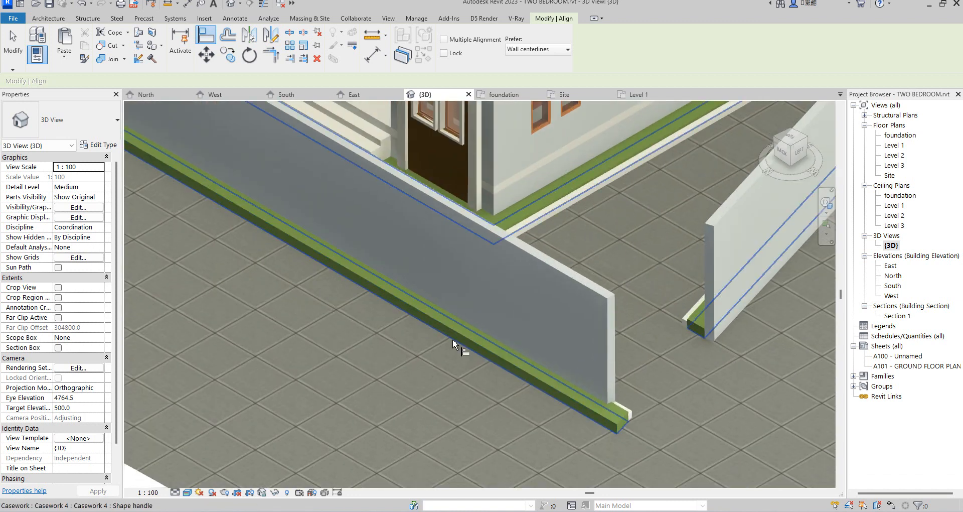
left_click(454, 332)
left_click(501, 239)
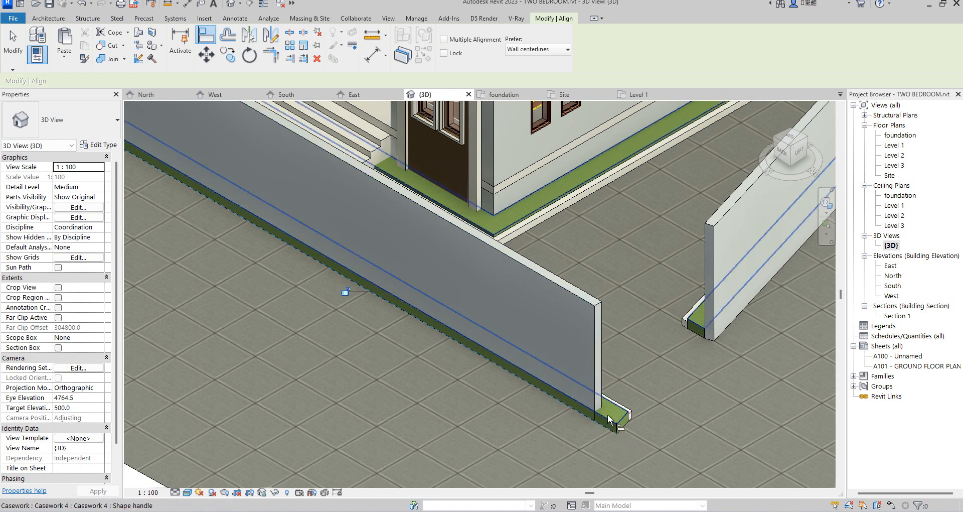
scroll(610, 424, "up", 3)
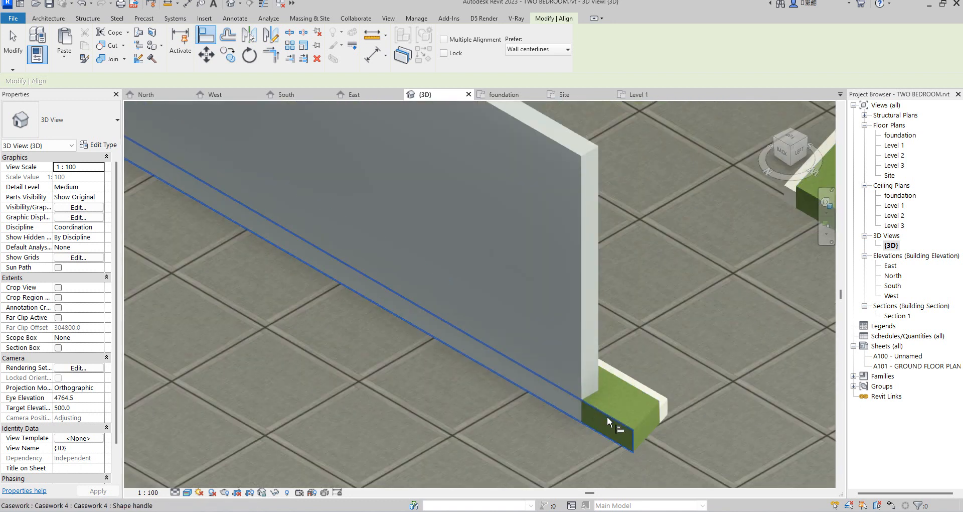
left_click(608, 417)
left_click(602, 232)
Step: Exit the Align tool and return to the foundation floor plan
scroll(608, 251, "down", 8)
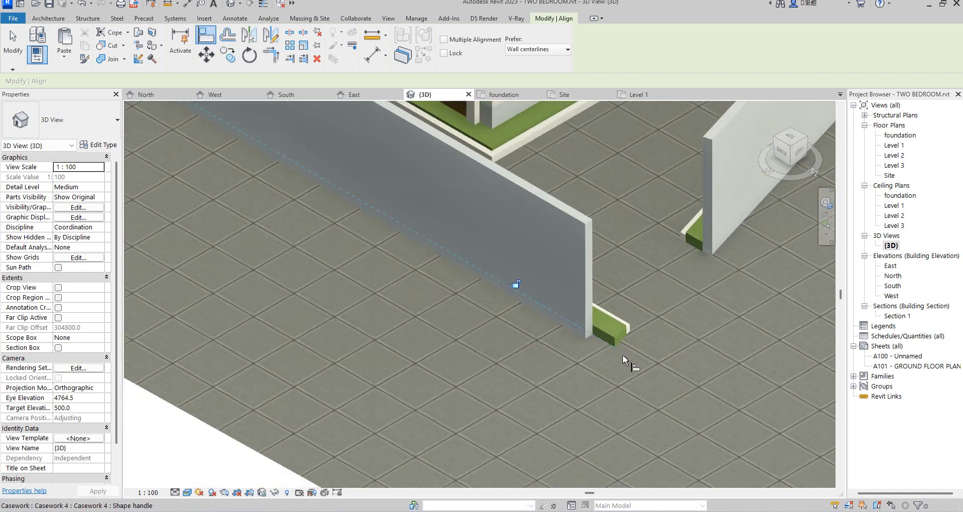
scroll(668, 356, "down", 2)
scroll(672, 336, "up", 6)
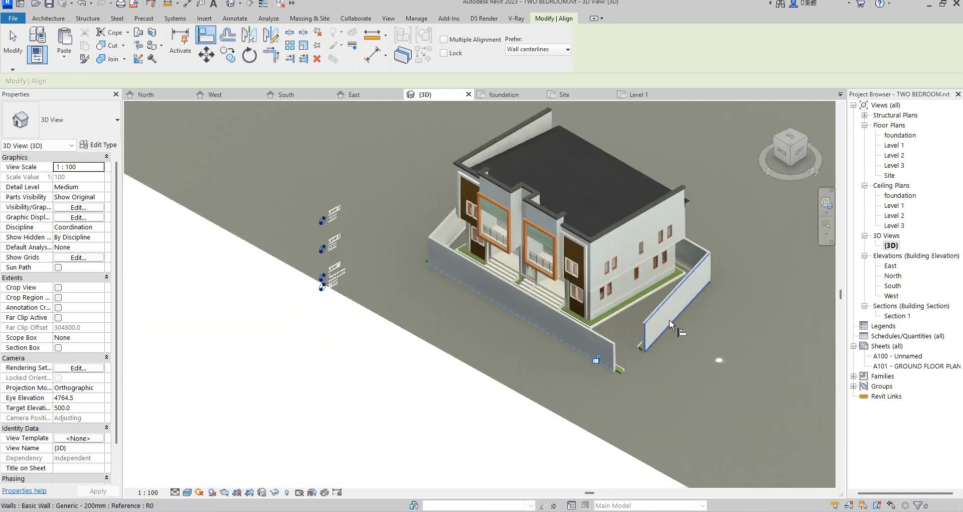
scroll(602, 296, "down", 2)
scroll(532, 261, "up", 3)
scroll(587, 351, "down", 6)
scroll(622, 346, "up", 4)
right_click(669, 245)
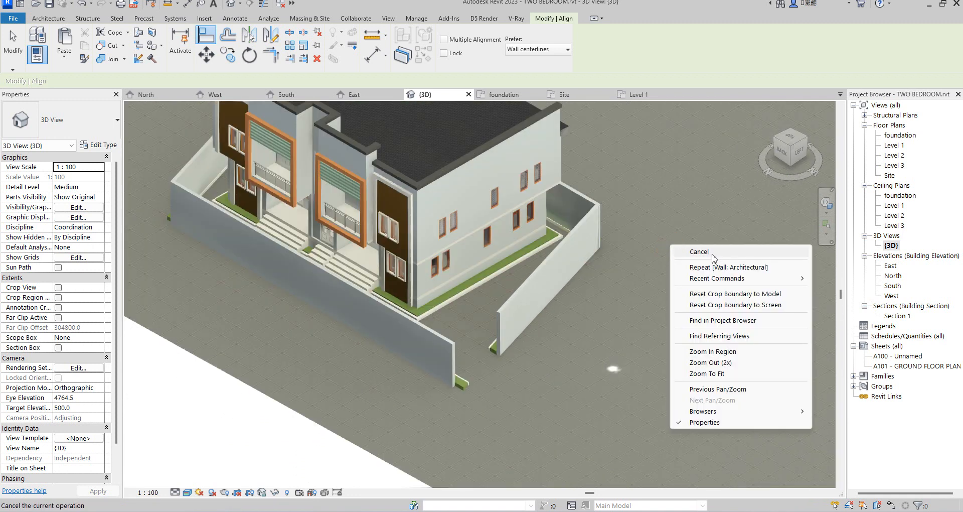
left_click(699, 251)
double_click(900, 136)
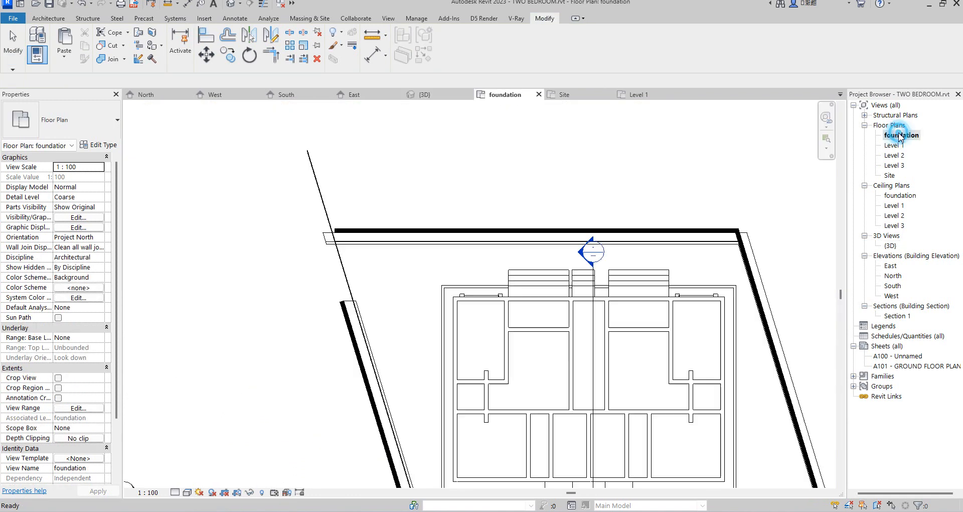
Step: Start placing a component in the foundation plan and choose the Street Light (3) type
scroll(689, 367, "down", 2)
scroll(689, 367, "up", 2)
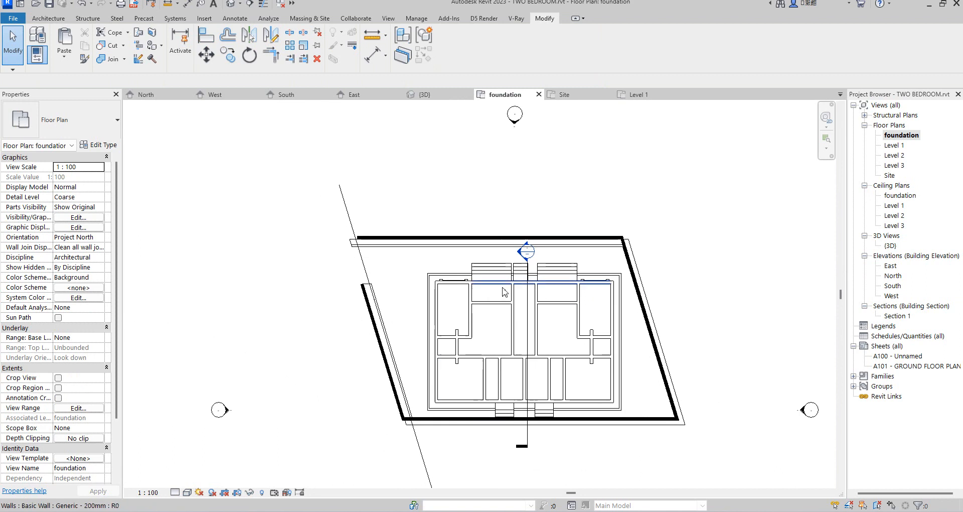
left_click(43, 18)
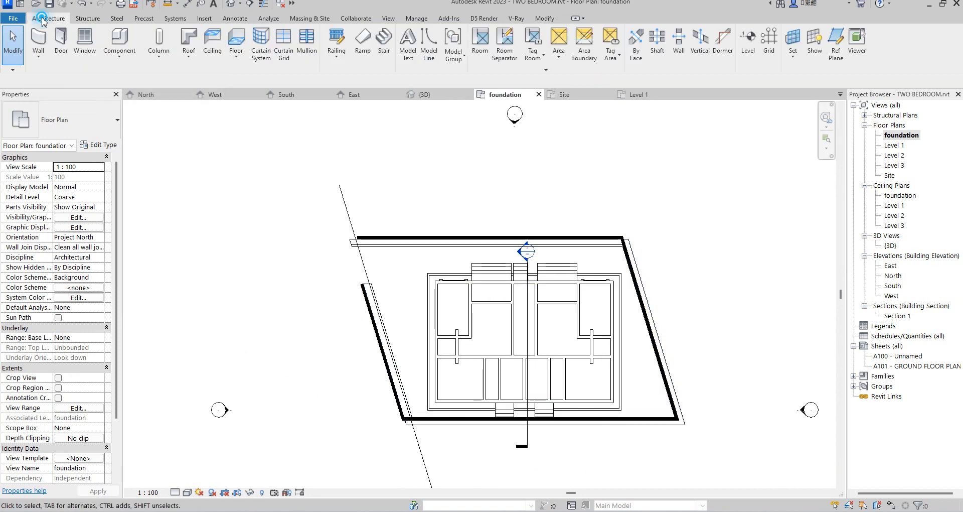
left_click(122, 57)
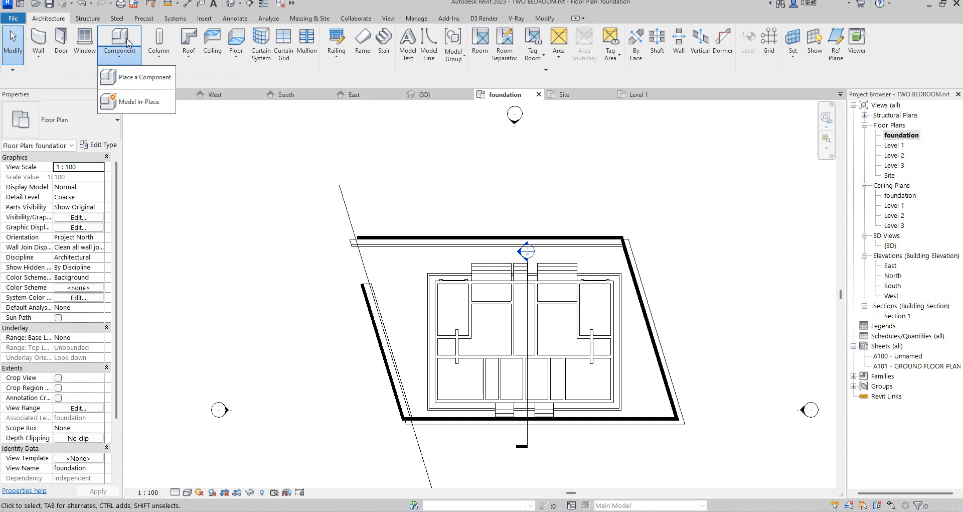
left_click(144, 77)
left_click(117, 120)
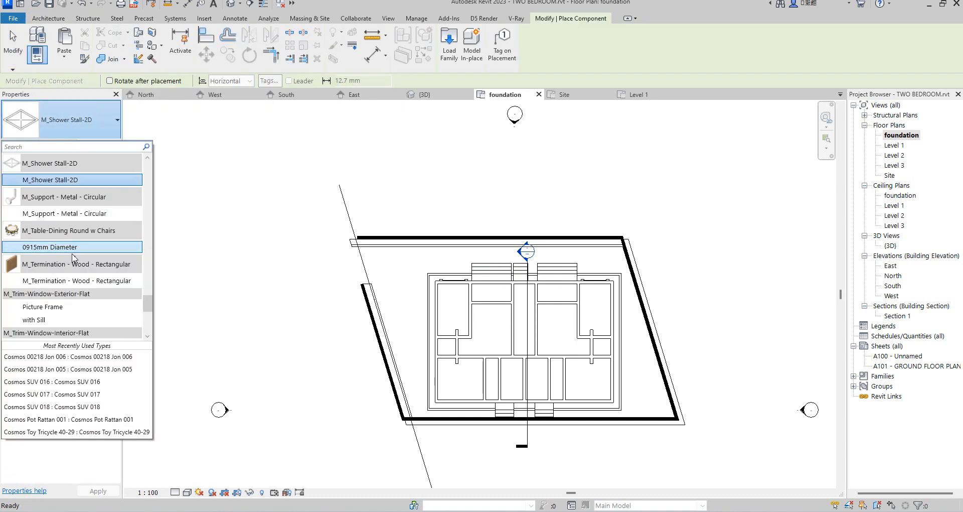
scroll(73, 245, "up", 10)
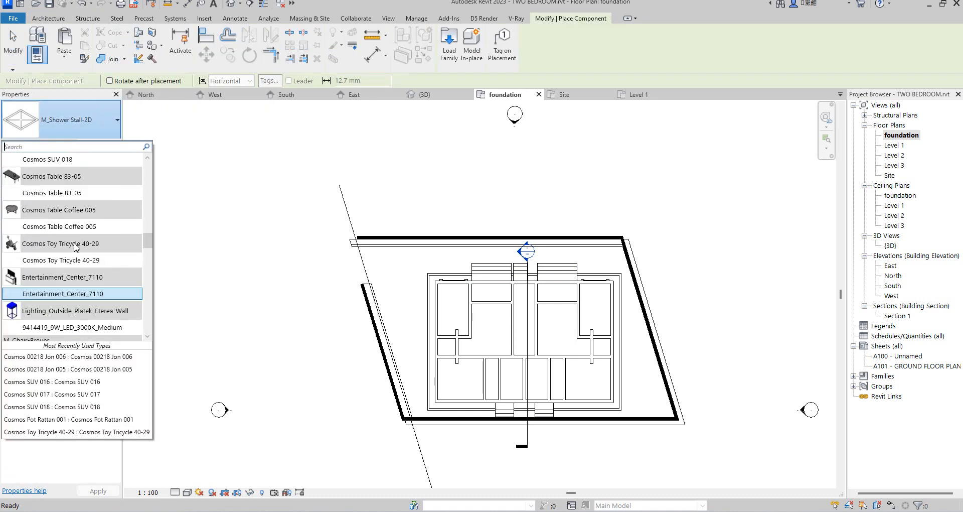
scroll(75, 246, "up", 5)
scroll(75, 246, "up", 10)
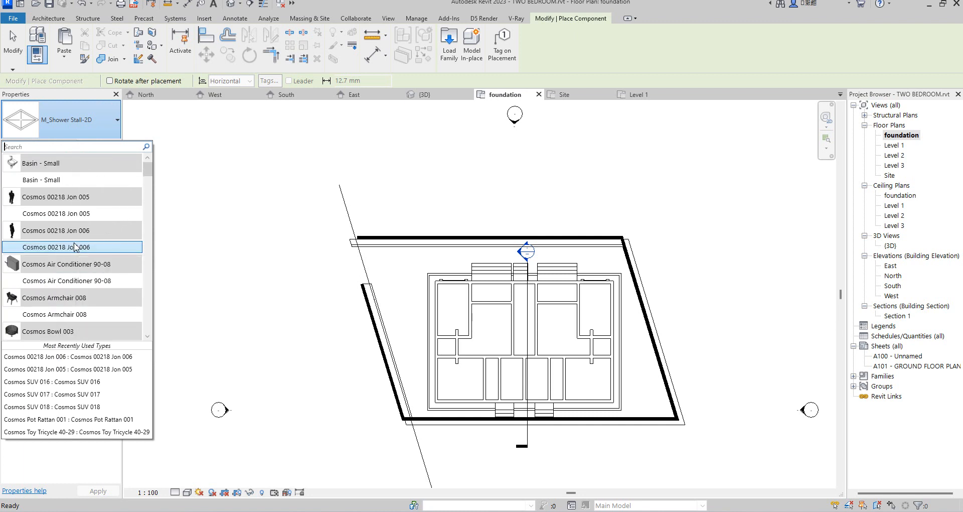
scroll(75, 246, "down", 20)
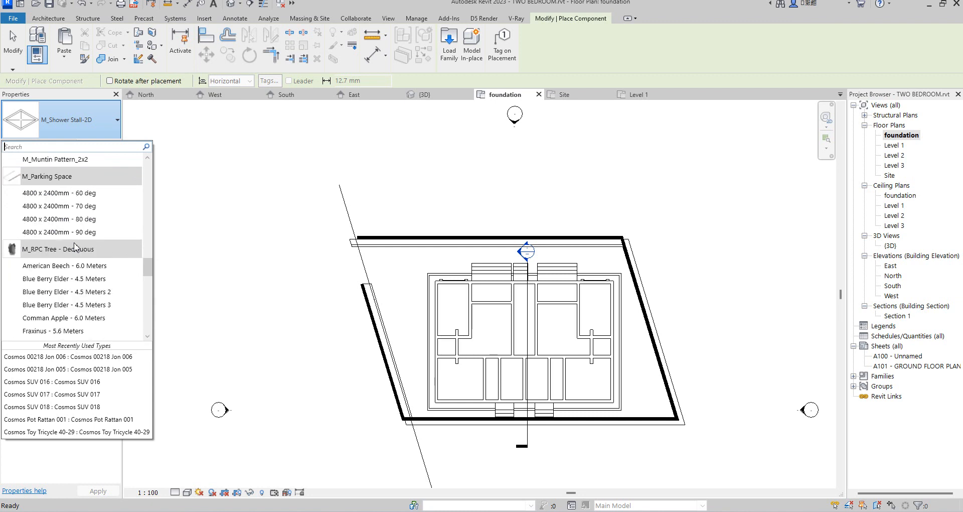
scroll(74, 246, "down", 15)
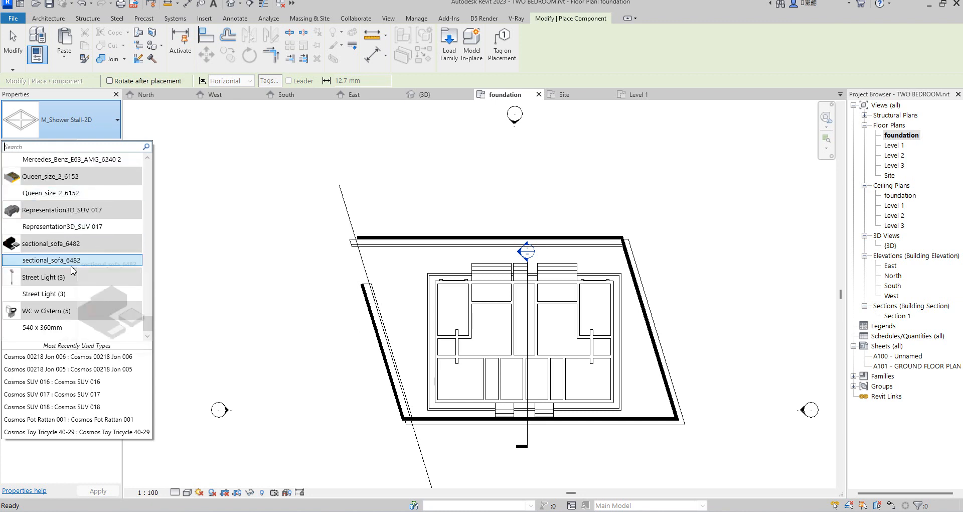
left_click(37, 299)
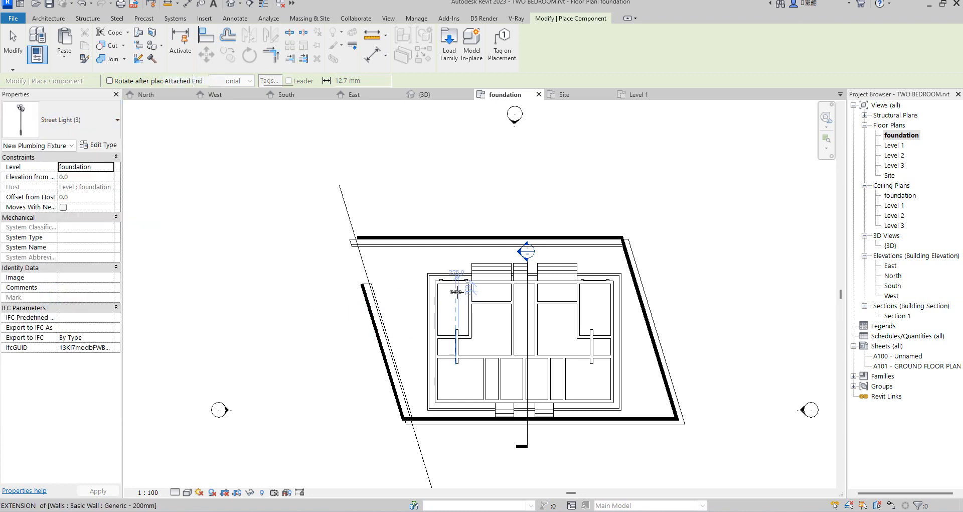
Step: Place a street light at each of the two building corners on the main entrance side, just outside the outer walls
scroll(441, 285, "up", 2)
scroll(441, 286, "up", 5)
left_click(381, 245)
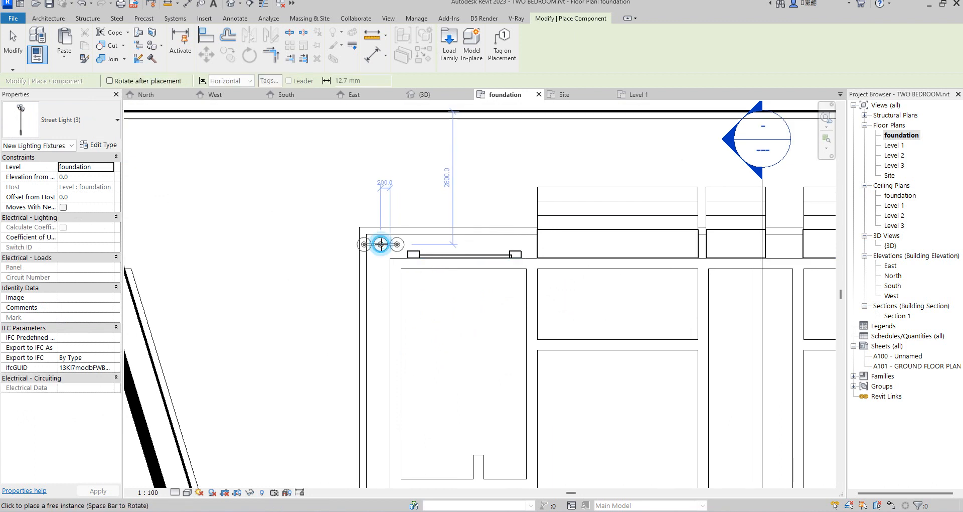
scroll(347, 221, "down", 4)
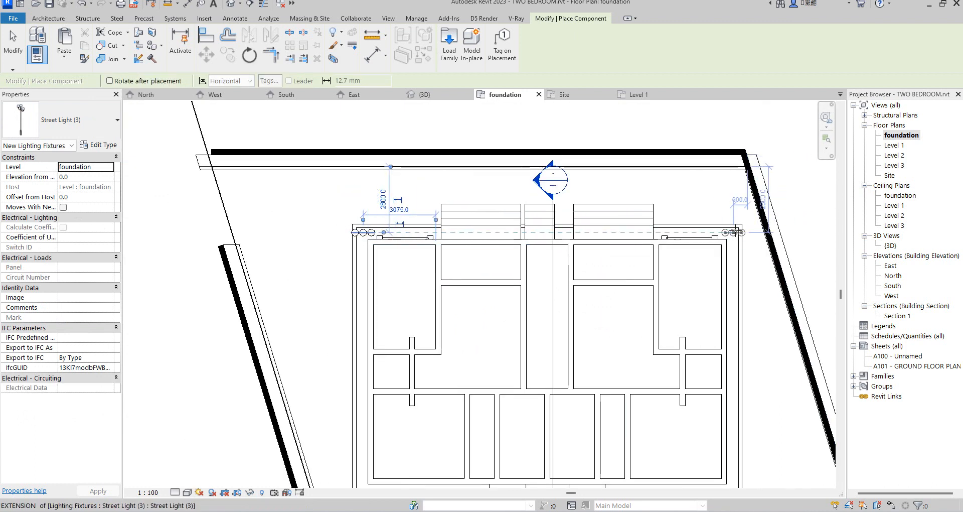
scroll(727, 232, "up", 2)
left_click(729, 232)
scroll(728, 232, "down", 5)
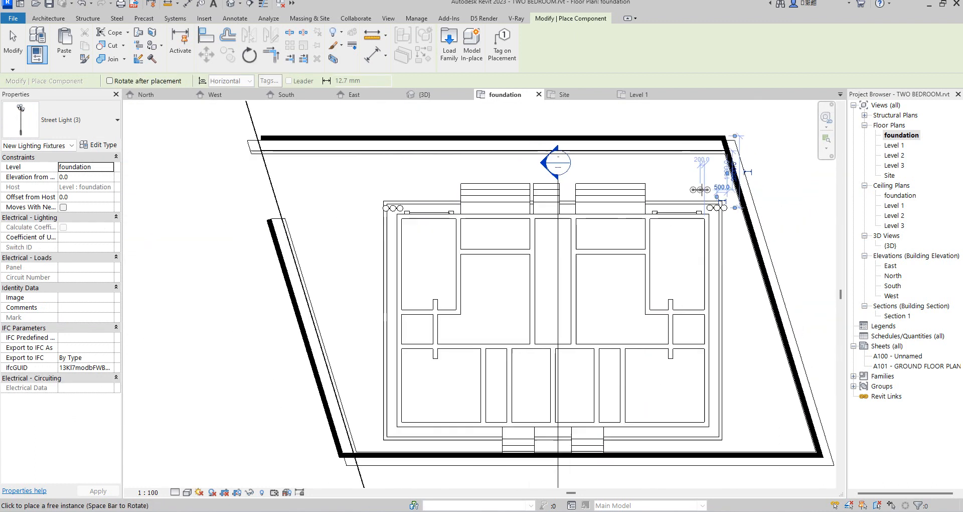
Step: Place a street light at each of the two rear corners of the building and finish component placement
scroll(705, 295, "up", 4)
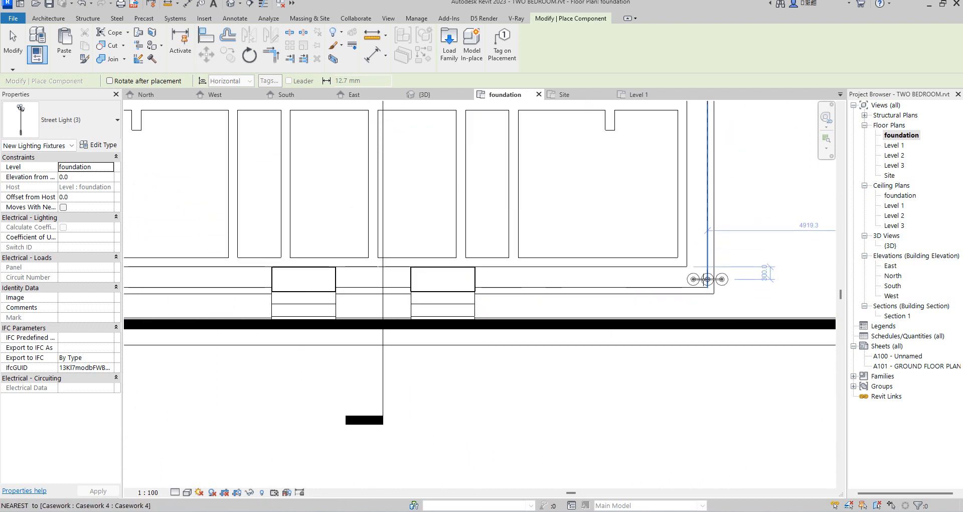
left_click(700, 279)
scroll(720, 275, "down", 3)
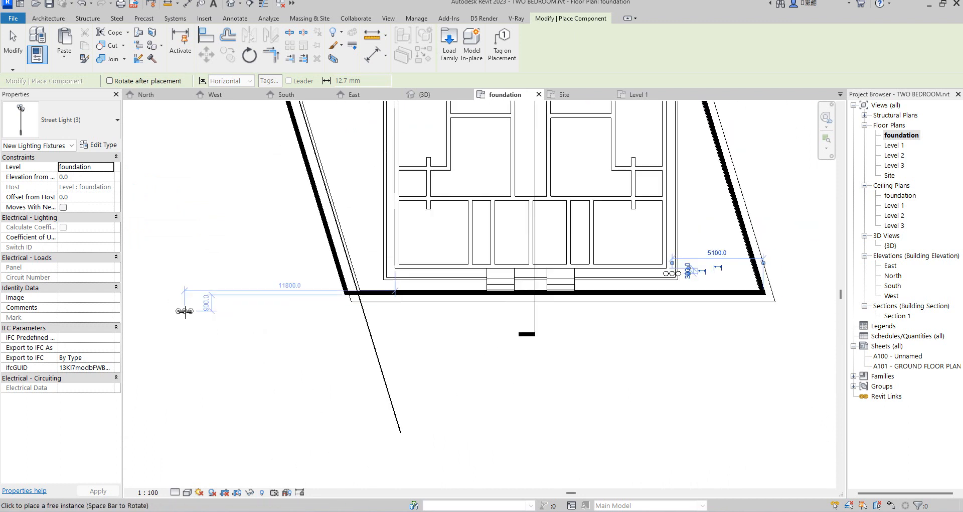
scroll(379, 275, "up", 1)
scroll(379, 275, "up", 2)
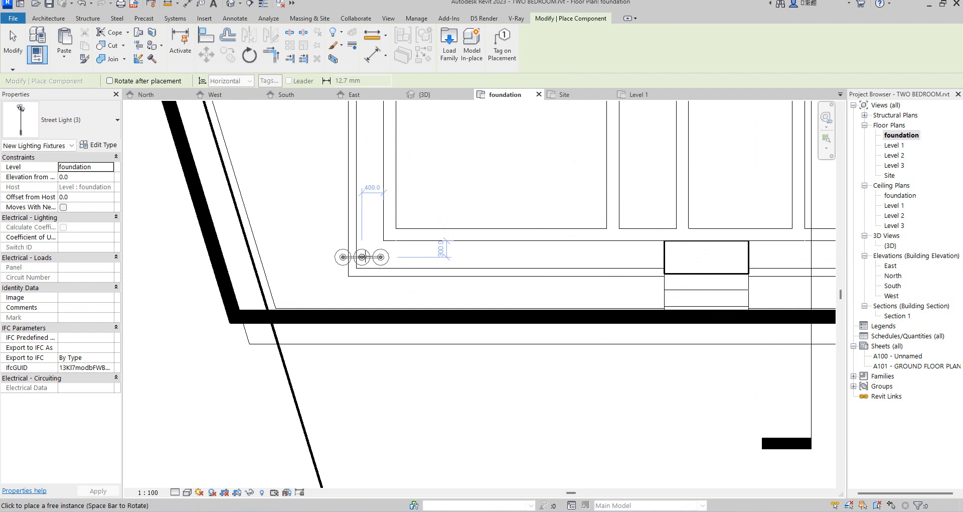
left_click(385, 277)
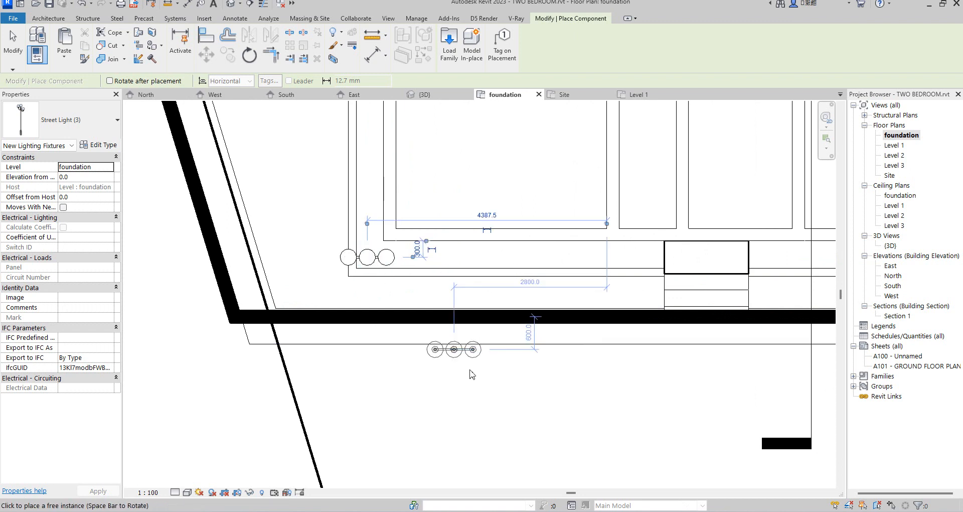
key("Escape")
key("Escape")
scroll(477, 383, "down", 5)
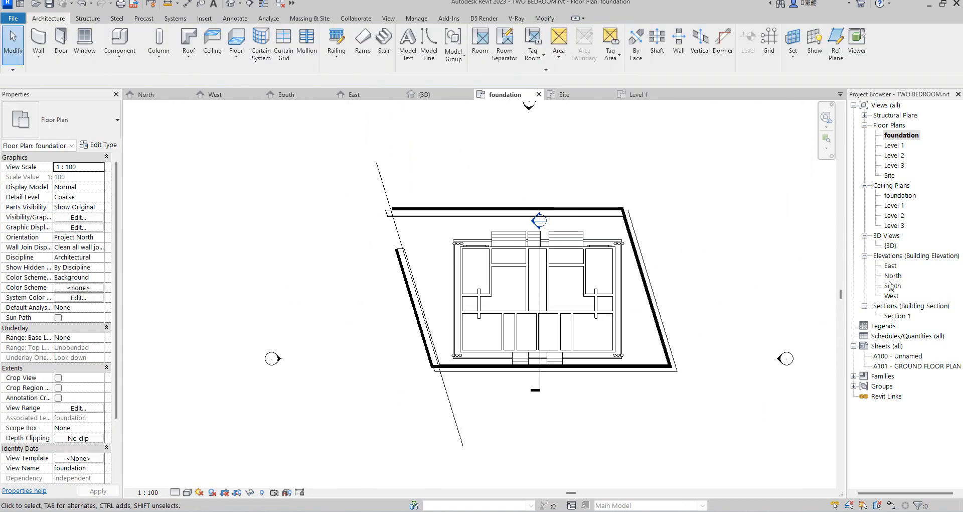
Step: Open the East elevation and hide the 200 mm boundary wall that covers the ground floor in that view
double_click(891, 266)
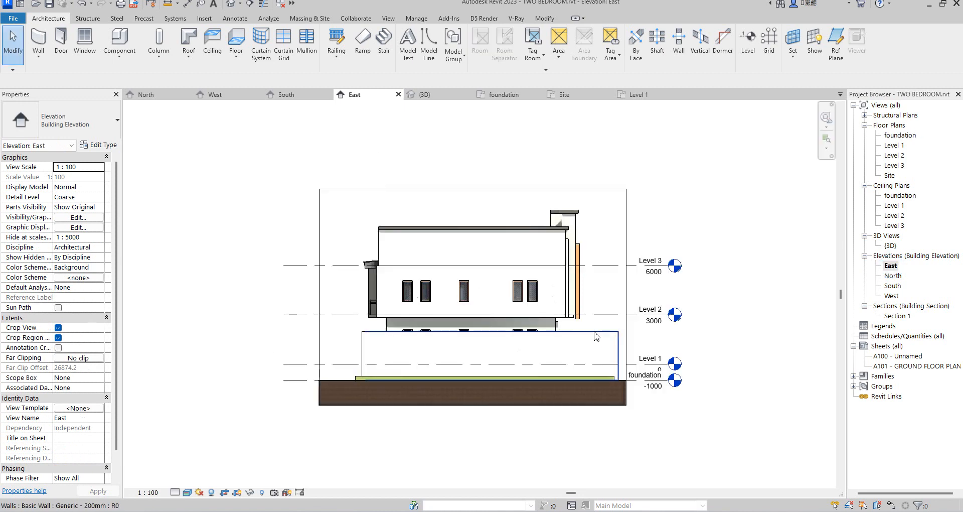
left_click(594, 334)
right_click(593, 332)
mouse_move(685, 146)
mouse_move(706, 136)
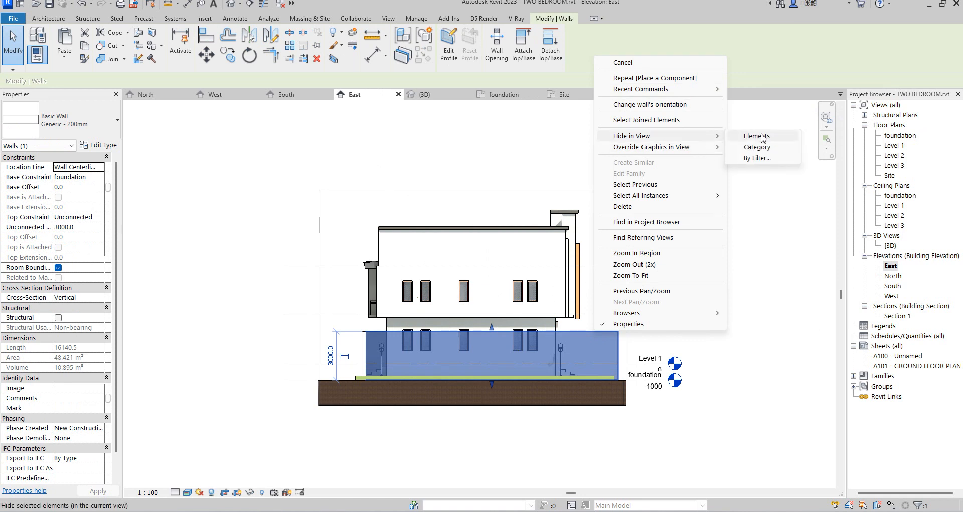
left_click(758, 136)
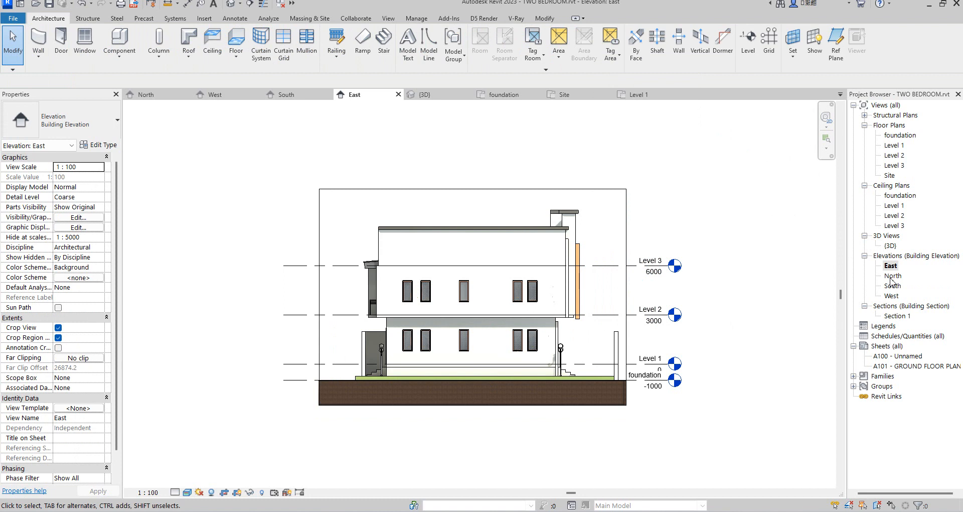
Step: Open the North elevation and hide the boundary wall in front of the entrance steps in that view
double_click(892, 277)
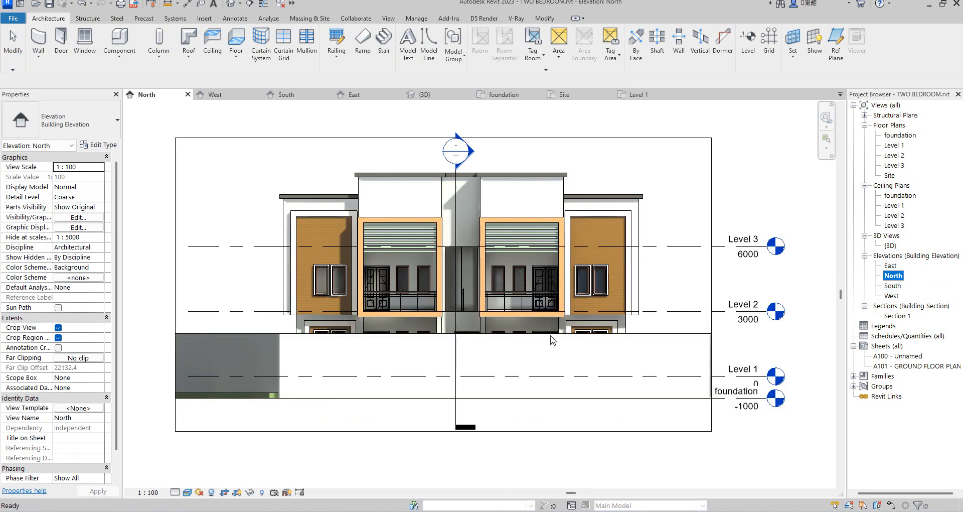
left_click(599, 353)
left_click(651, 336)
right_click(650, 335)
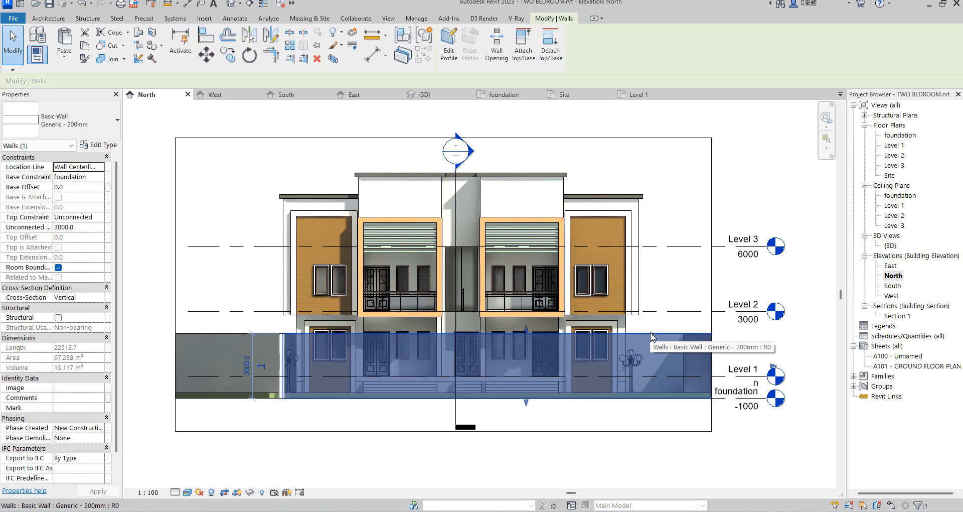
mouse_move(694, 144)
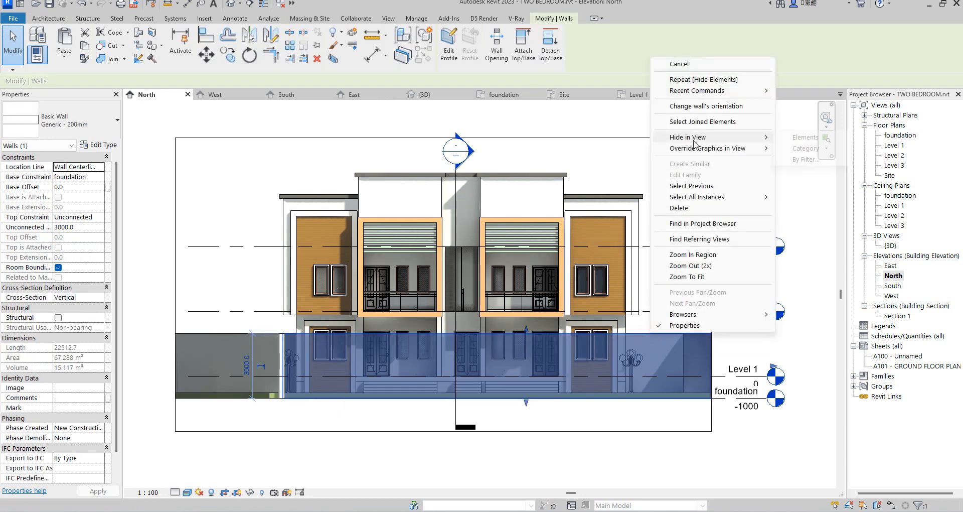
left_click(808, 137)
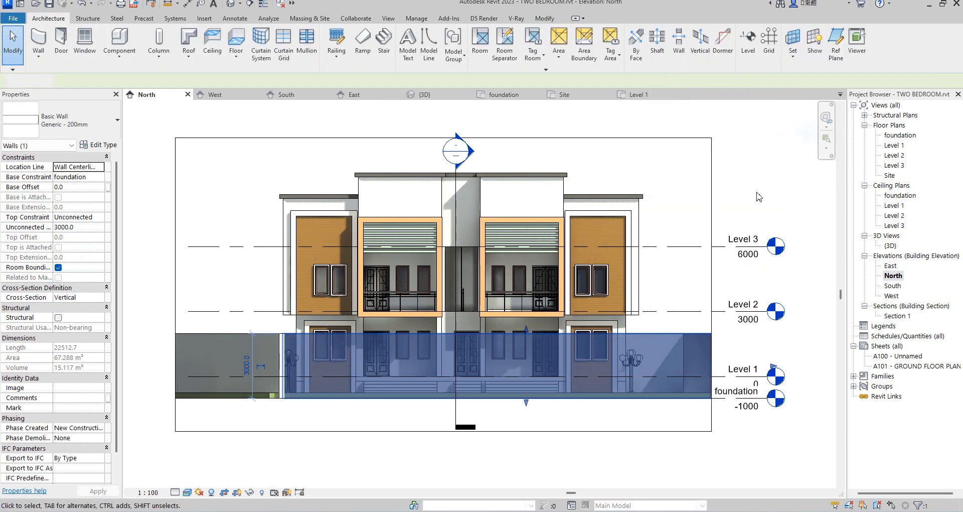
Step: Open the South elevation and hide the rear boundary wall element in that view
double_click(894, 289)
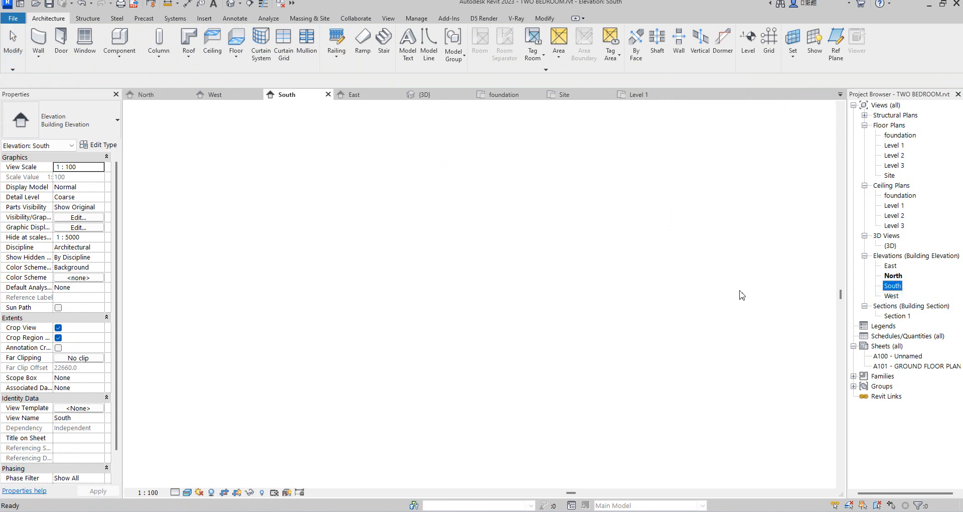
left_click(640, 329)
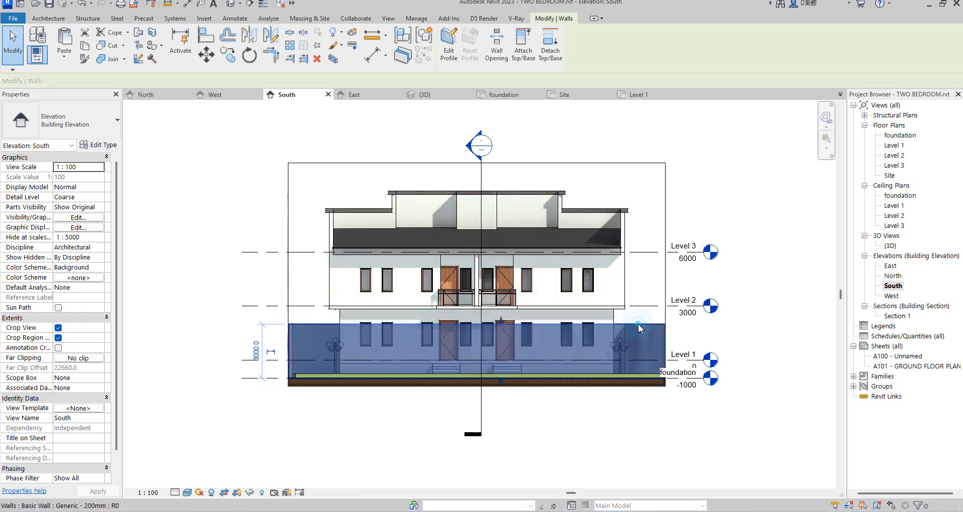
right_click(639, 327)
mouse_move(734, 131)
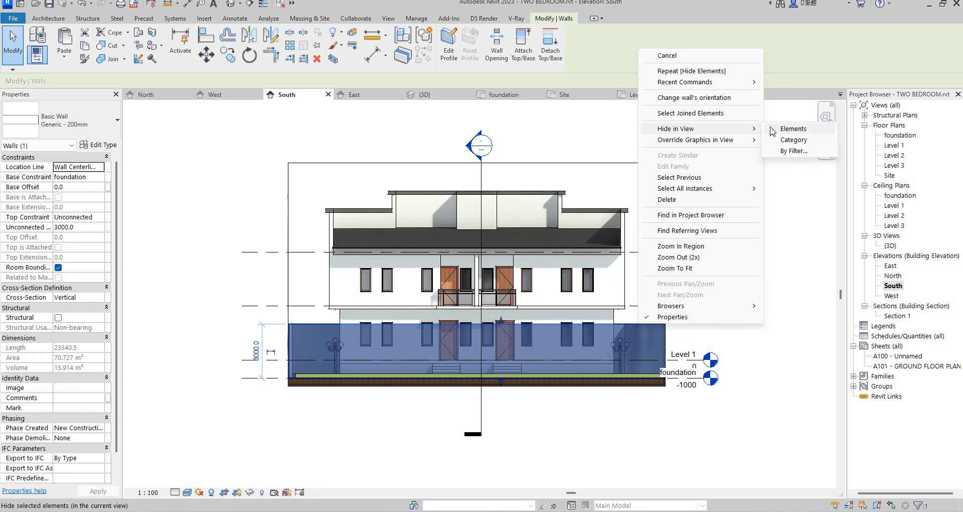
left_click(793, 129)
Step: In the West elevation, hide the boundary wall covering the ground floor and extend the crop region outward beyond the entrance steps
left_click(892, 296)
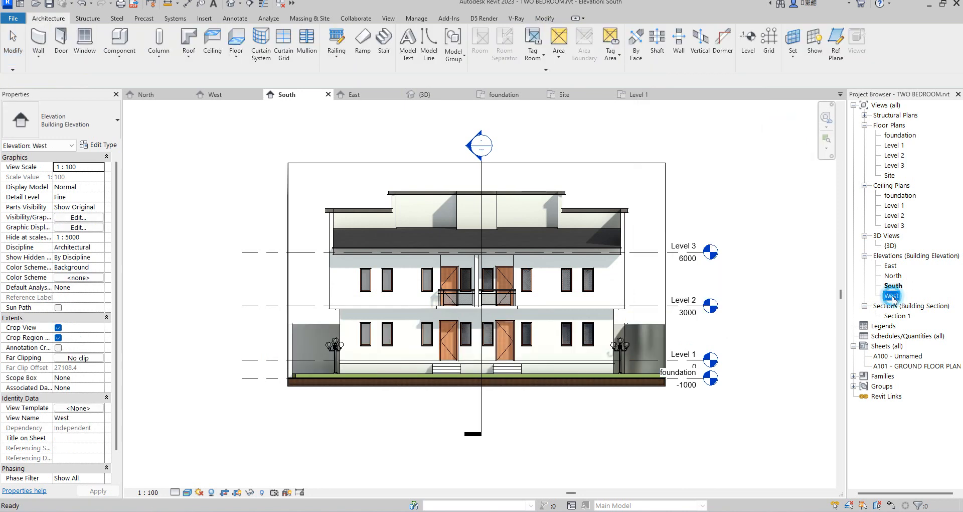
double_click(892, 296)
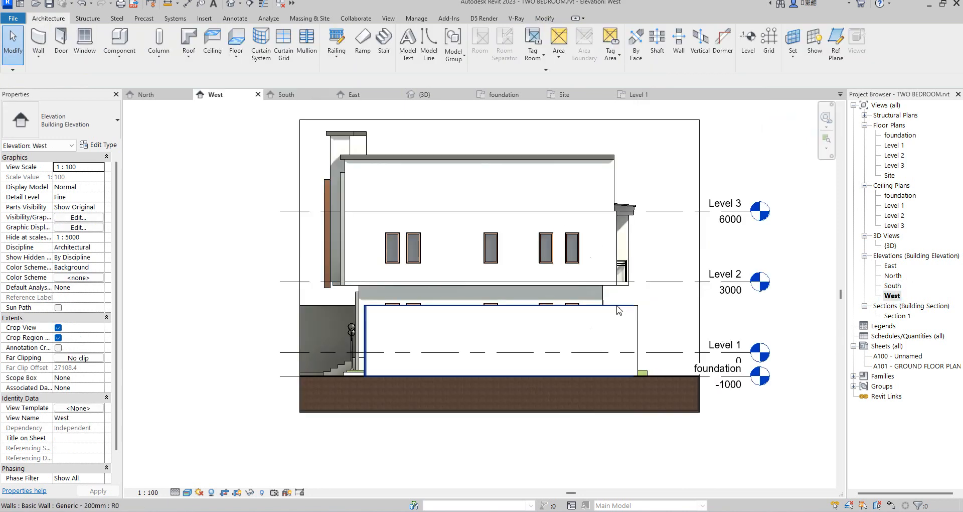
left_click(620, 311)
right_click(619, 308)
mouse_move(726, 113)
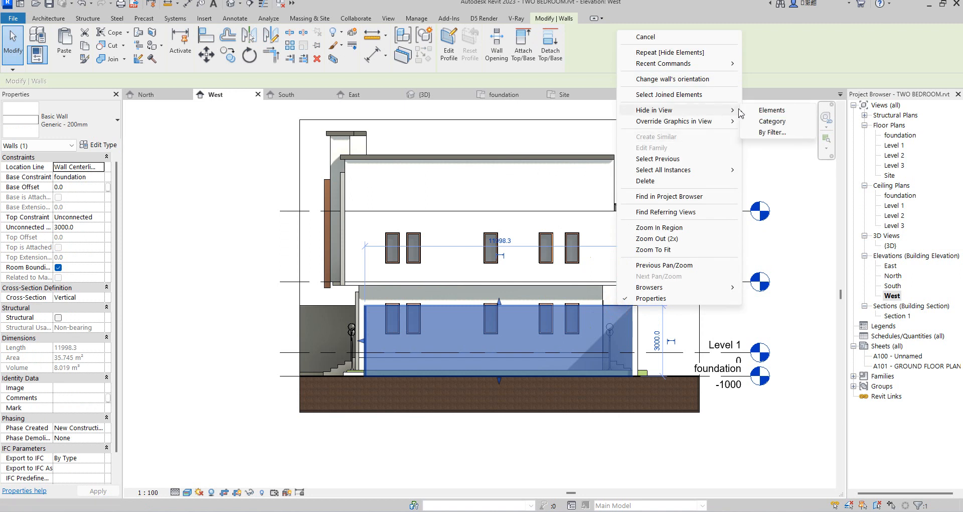
left_click(780, 112)
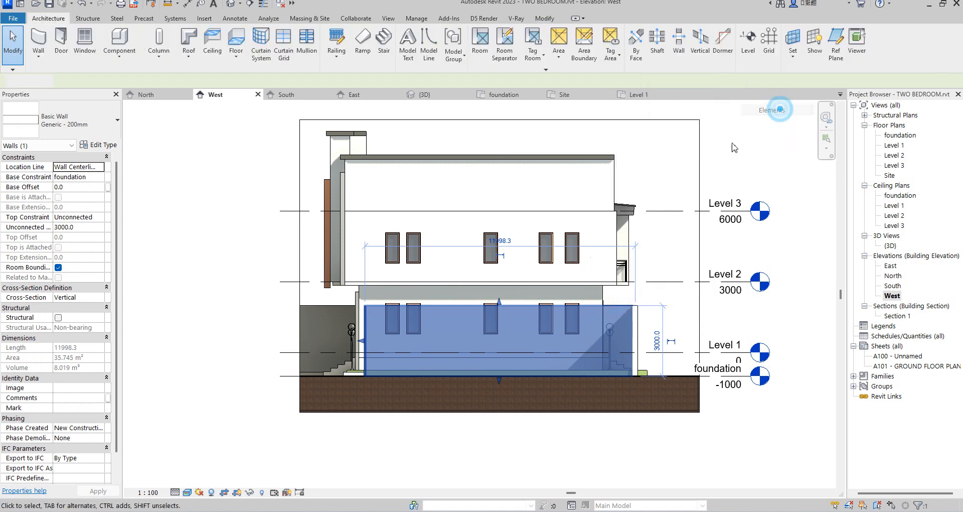
left_click(299, 269)
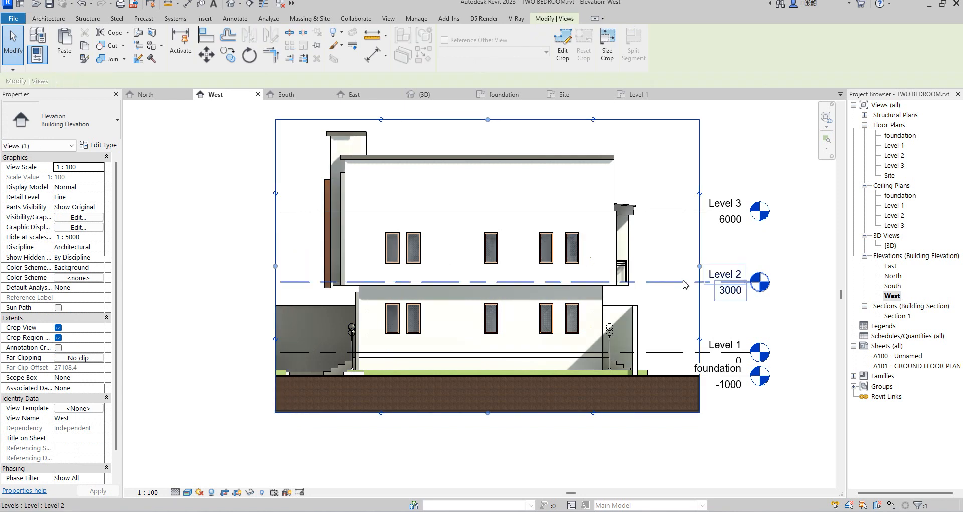
left_click(679, 255)
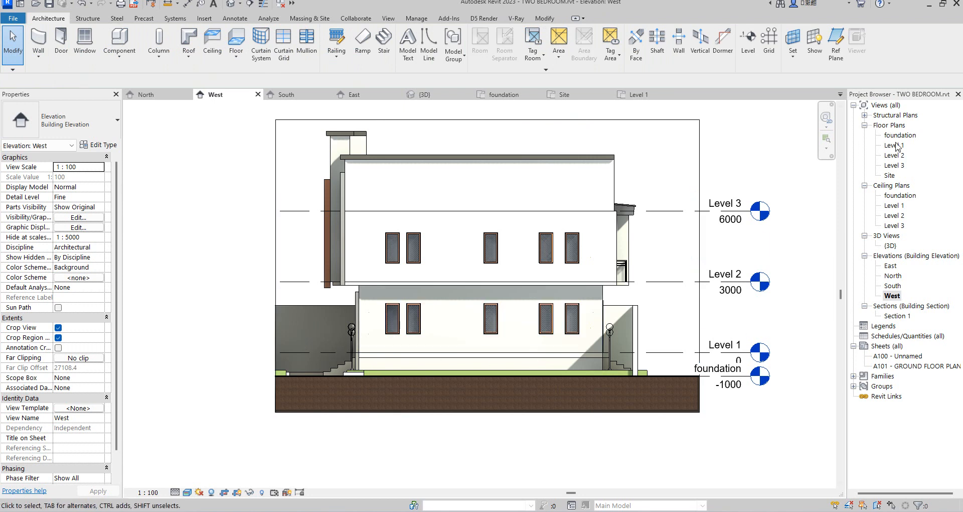
Step: Open the default 3D view and examine the building with its boundary walls and street lights
double_click(891, 246)
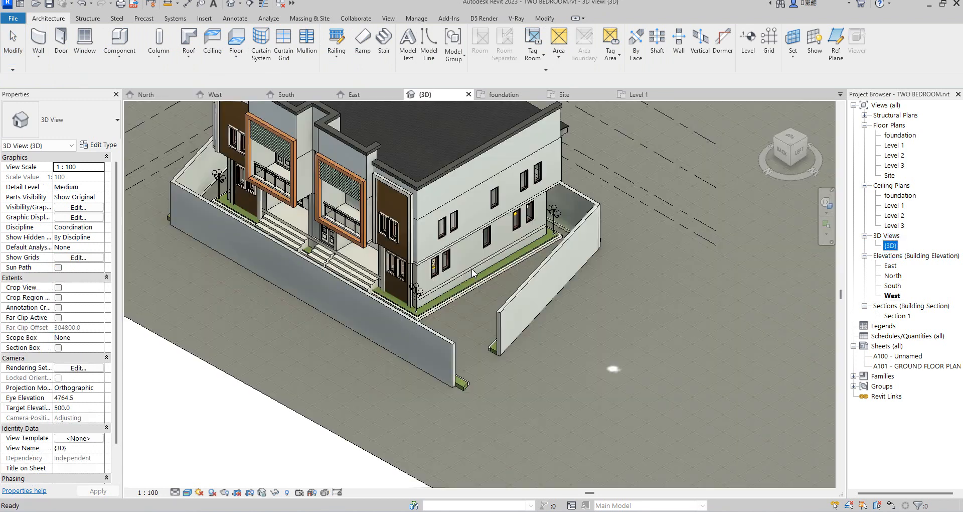
scroll(520, 349, "down", 3)
scroll(522, 343, "up", 3)
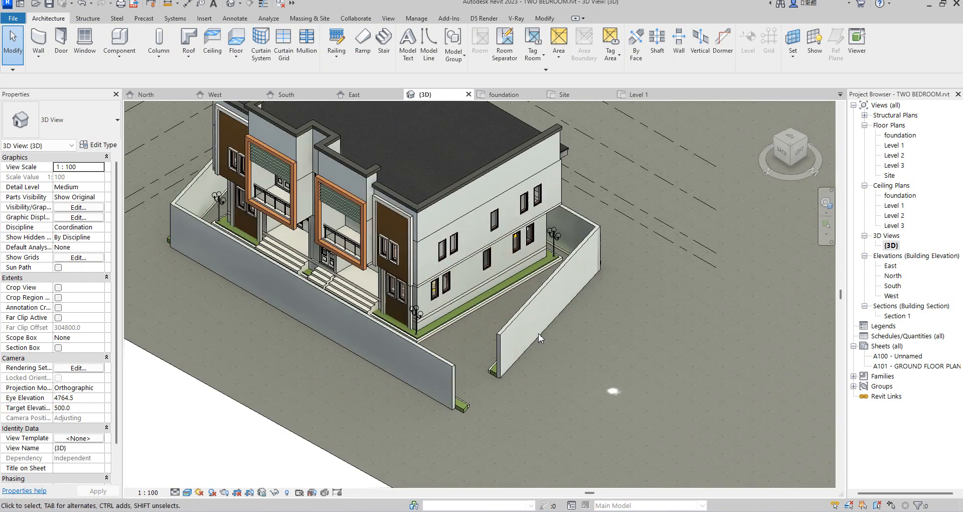
Step: In the foundation plan, place a camera outside the site's northwest corner, aimed diagonally across the building
scroll(531, 337, "up", 2)
scroll(555, 329, "down", 4)
scroll(408, 262, "up", 2)
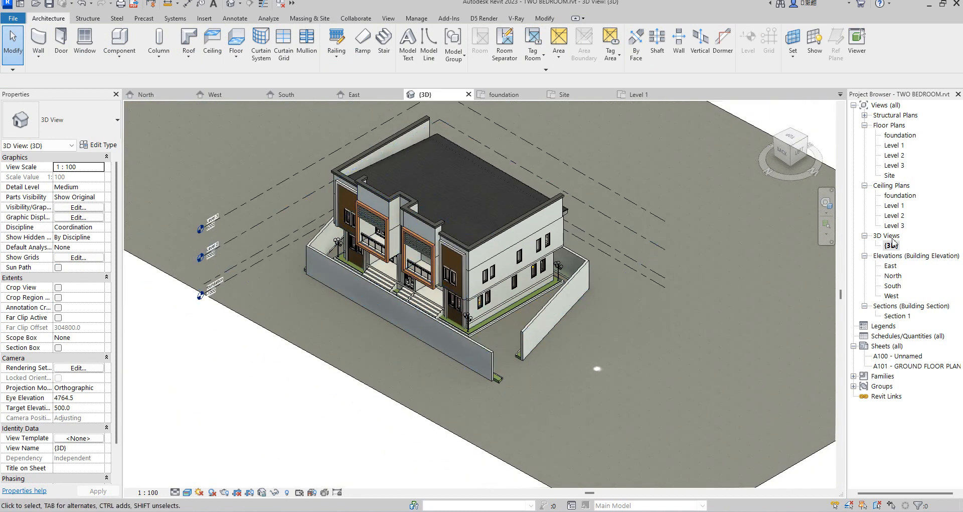
double_click(899, 135)
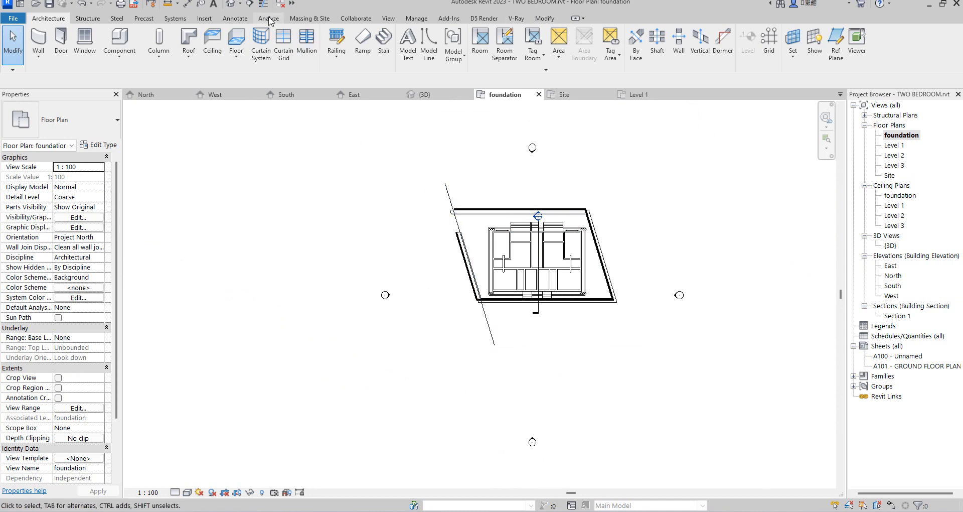
left_click(240, 10)
left_click(245, 36)
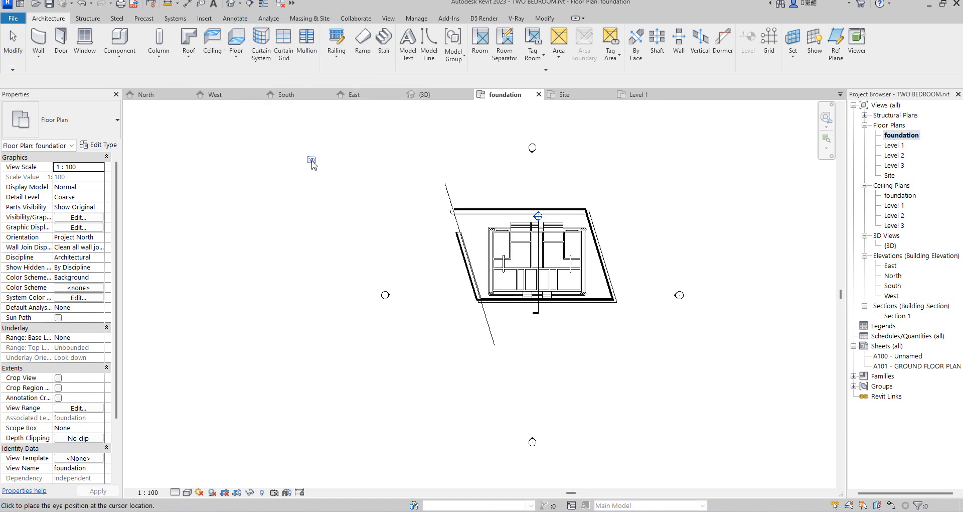
left_click(332, 153)
left_click(680, 334)
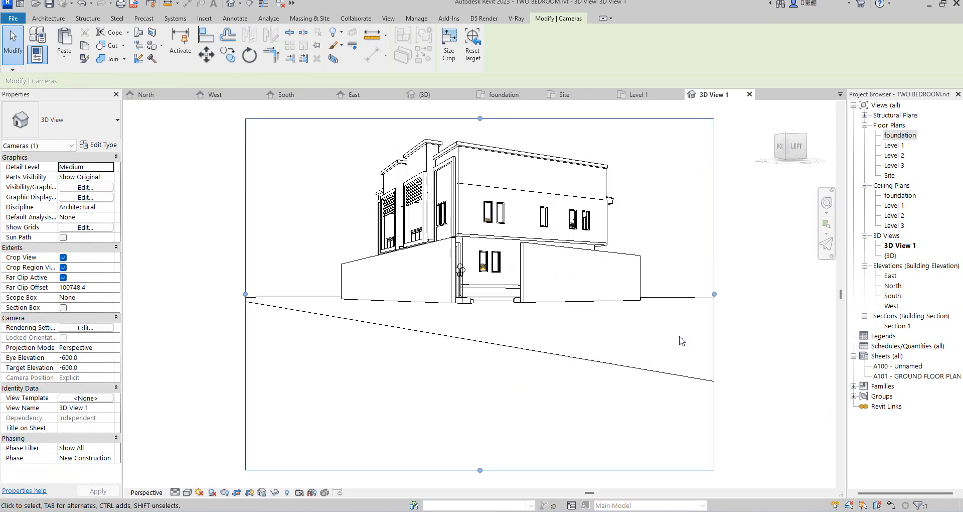
Step: Raise the lower edge of the camera view's crop region to just below the ground line of the building
scroll(680, 337, "down", 5)
scroll(579, 407, "up", 3)
left_click_drag(579, 397, 580, 295)
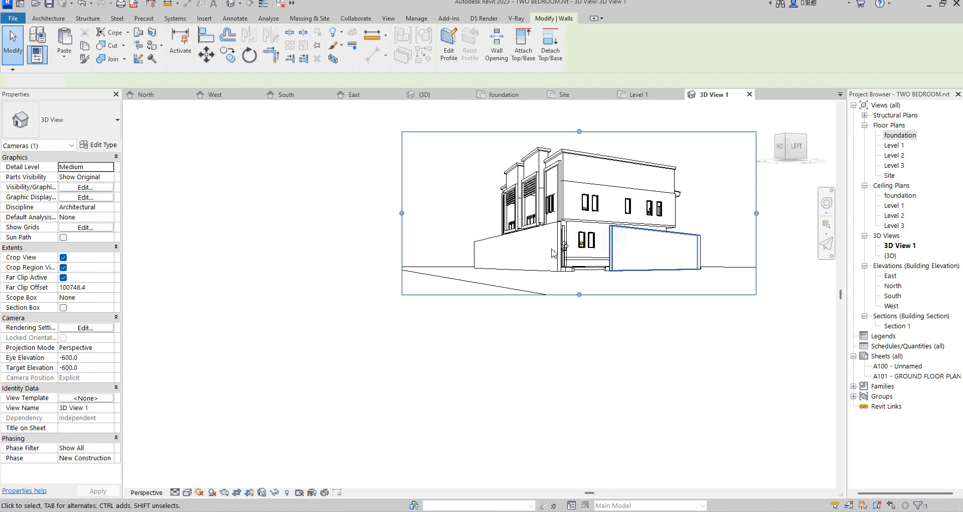
Step: Hide the two boundary walls in front of the building in the camera view and set its visual style to Realistic
left_click(616, 245)
left_click(533, 234, "ctrl")
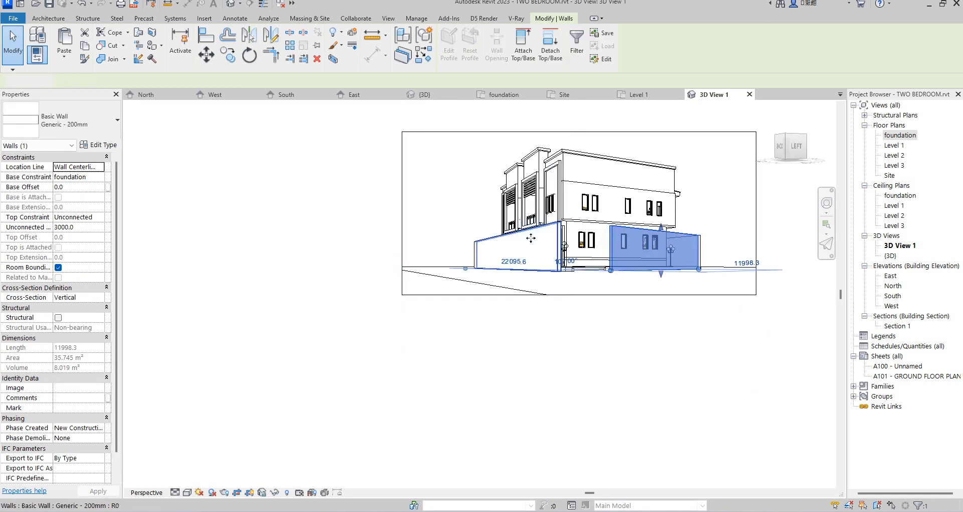
right_click(629, 262)
mouse_move(757, 290)
left_click(801, 290)
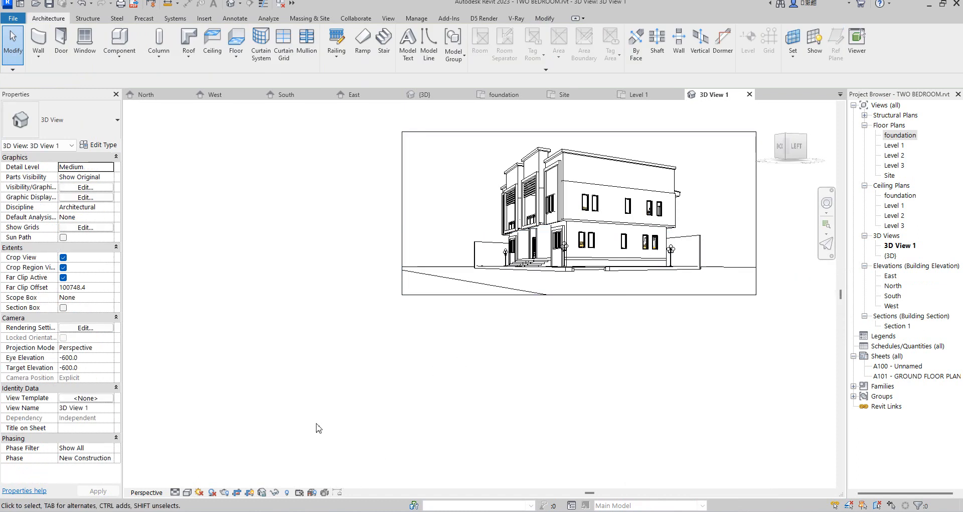
left_click(191, 494)
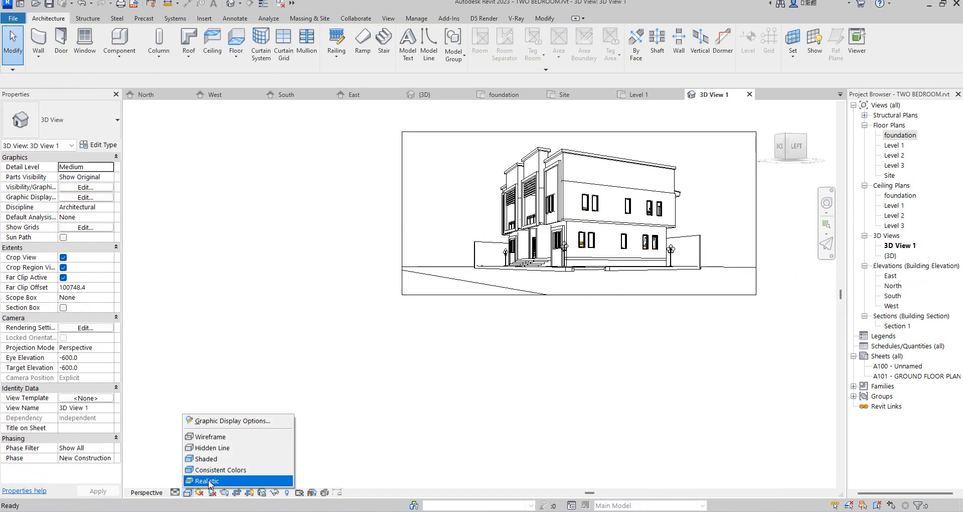
left_click(206, 481)
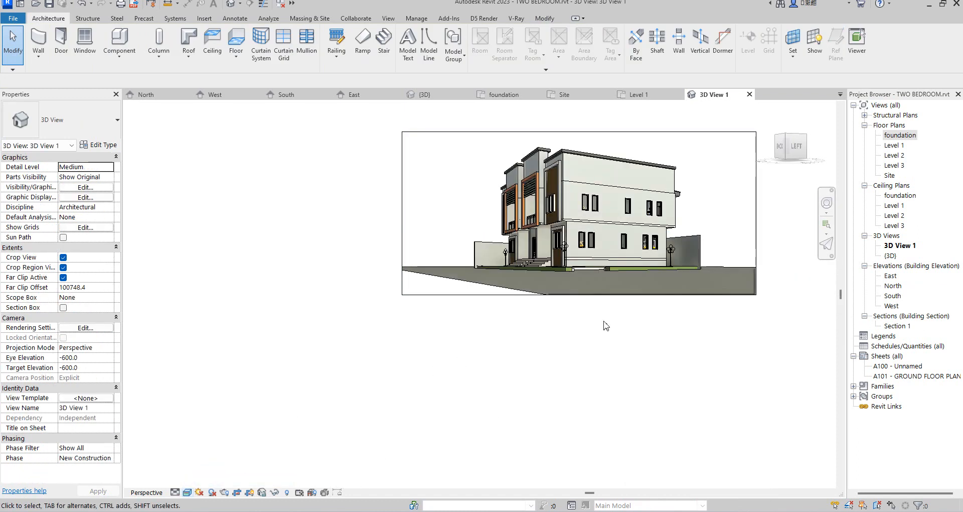
Step: Trim the camera crop region's bottom and both sides closer to the building, extend its top upward, and fit the view
scroll(604, 314, "up", 4)
left_click(605, 277)
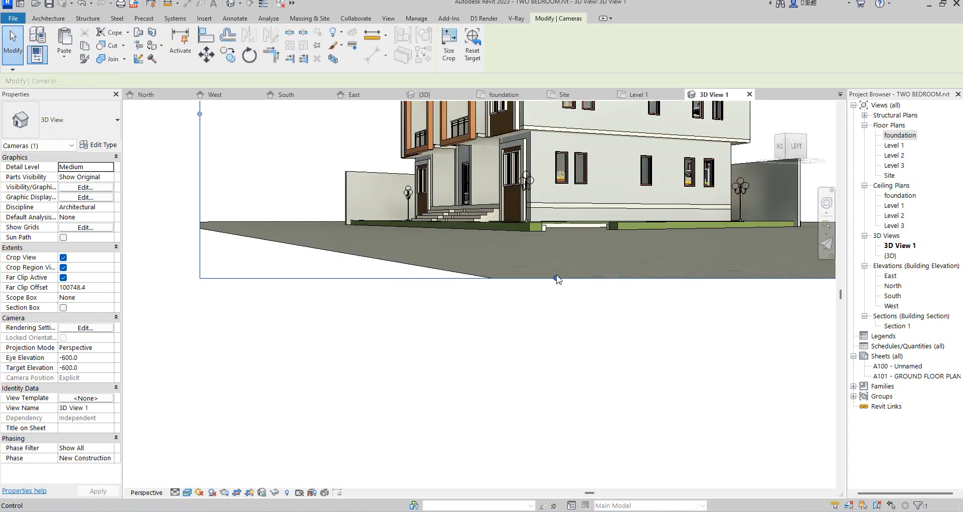
left_click_drag(555, 241, 555, 238)
scroll(535, 423, "down", 4)
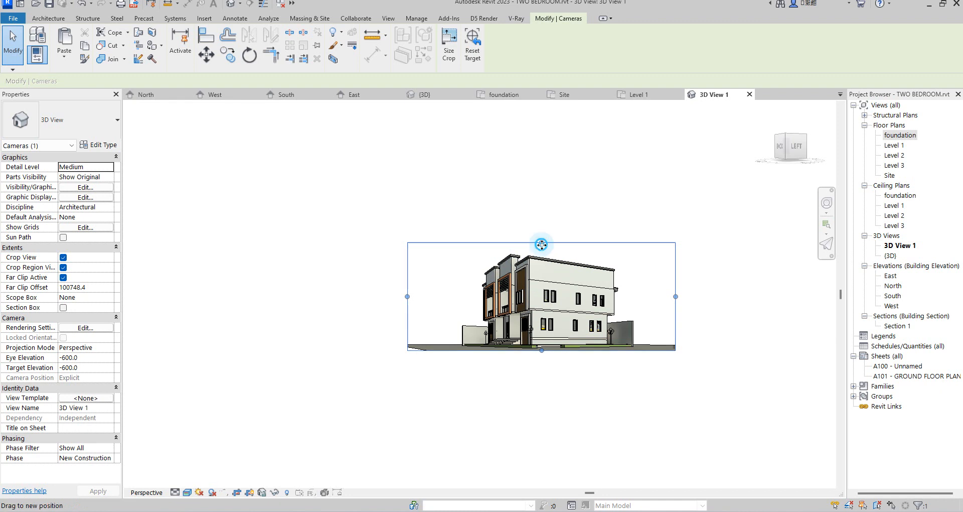
left_click_drag(542, 243, 541, 221)
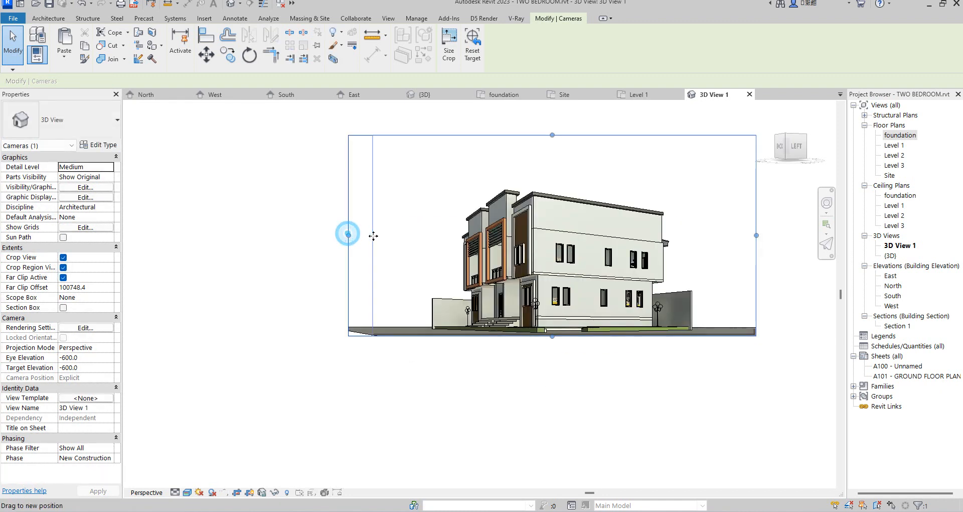
left_click_drag(350, 236, 396, 237)
left_click_drag(756, 235, 717, 242)
right_click(578, 397)
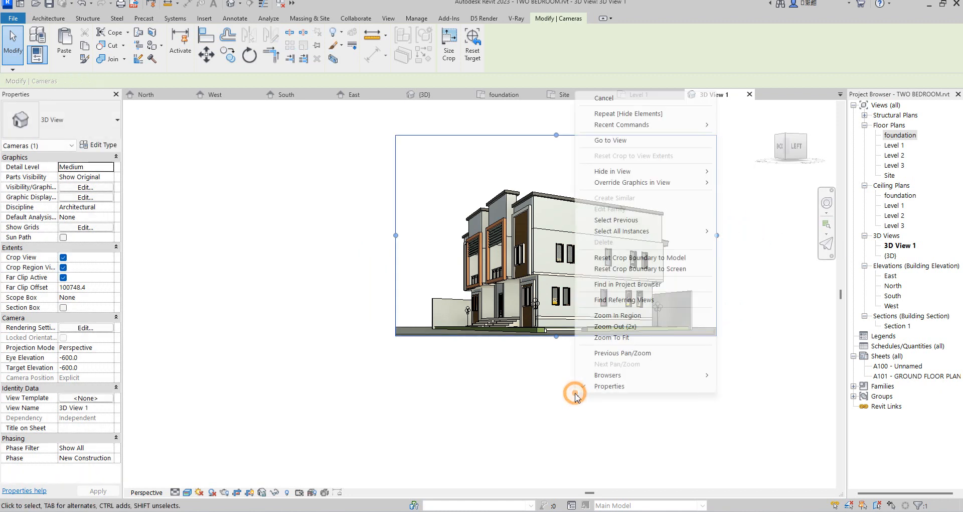
left_click(620, 338)
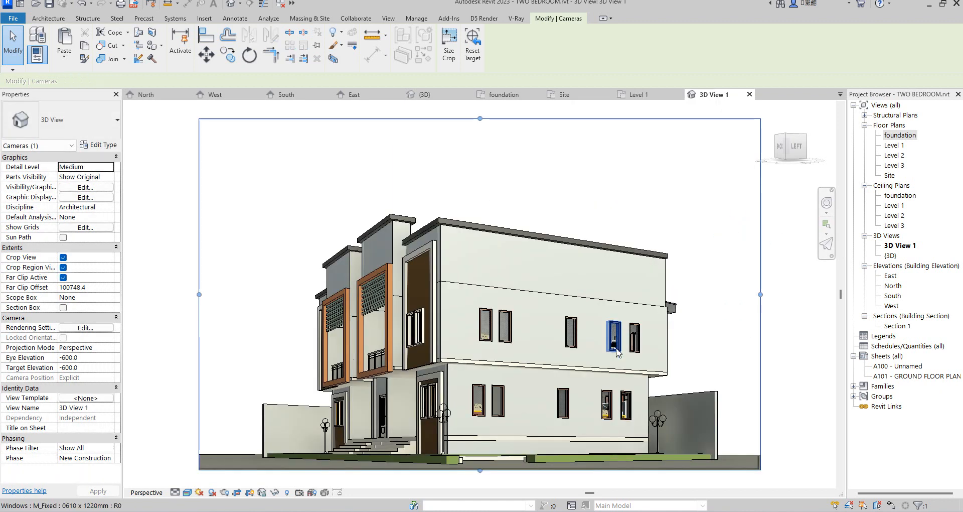
Step: Set the camera's eye and target elevations to 600 and extend the crop region's bottom edge below the entrance steps
left_click(676, 199)
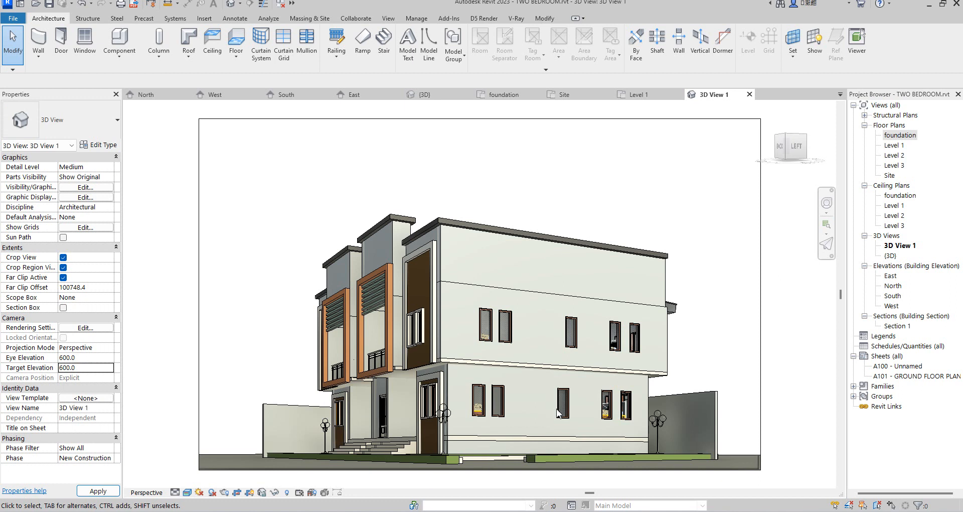
scroll(695, 346, "down", 3)
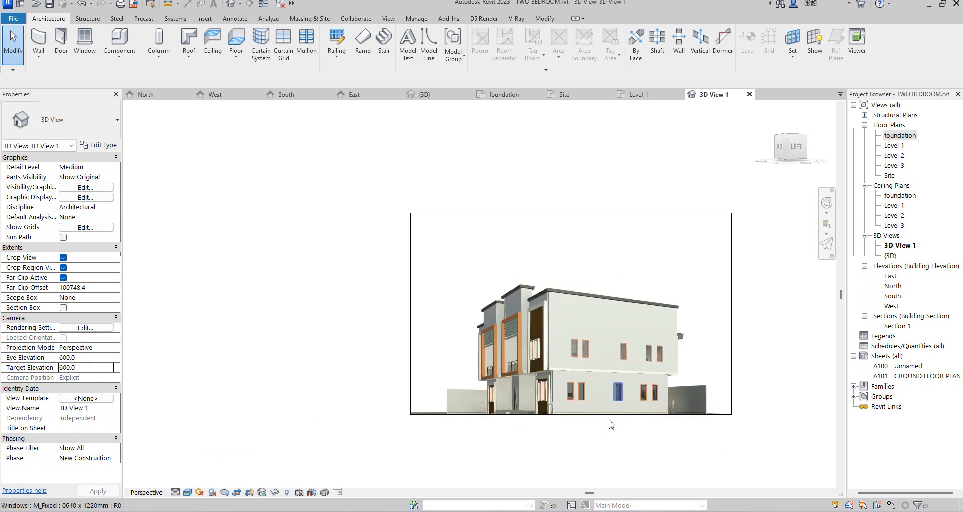
left_click(706, 416)
left_click_drag(571, 414, 571, 429)
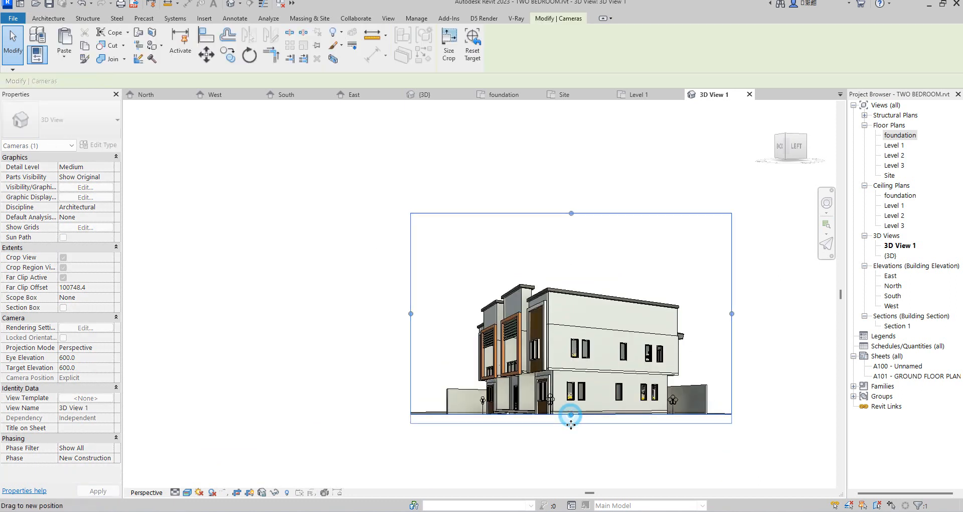
left_click(259, 327)
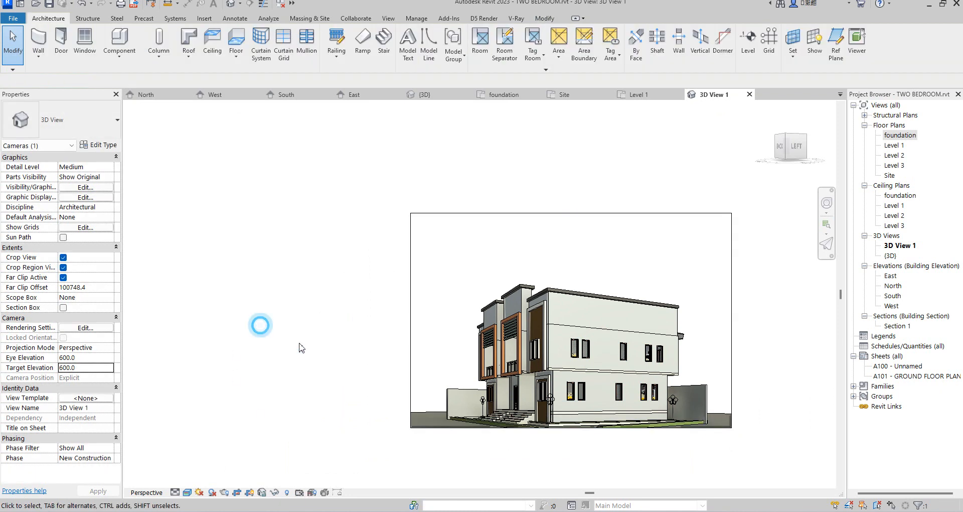
Step: Rotate the perspective view to show more of the front facade with its entrance steps and balconies
scroll(524, 424, "up", 2)
scroll(525, 427, "up", 2)
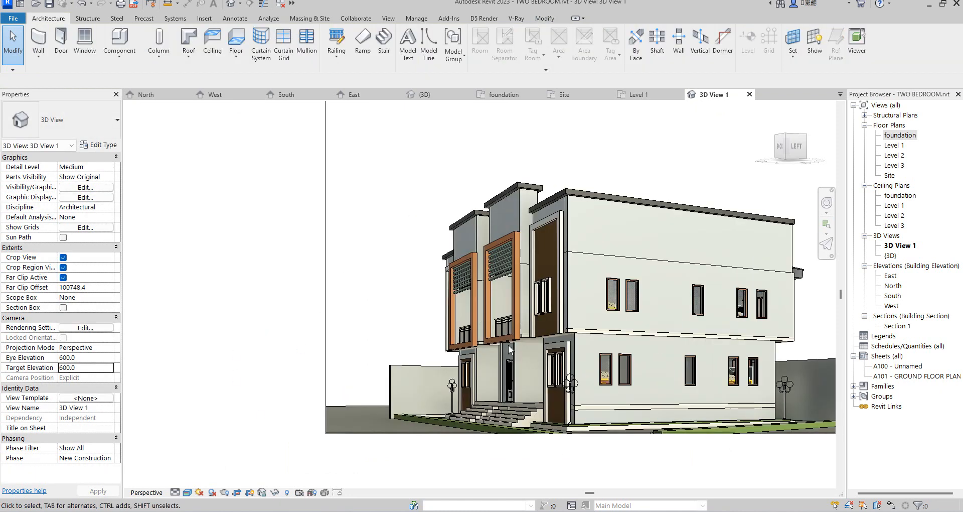
scroll(547, 427, "down", 2)
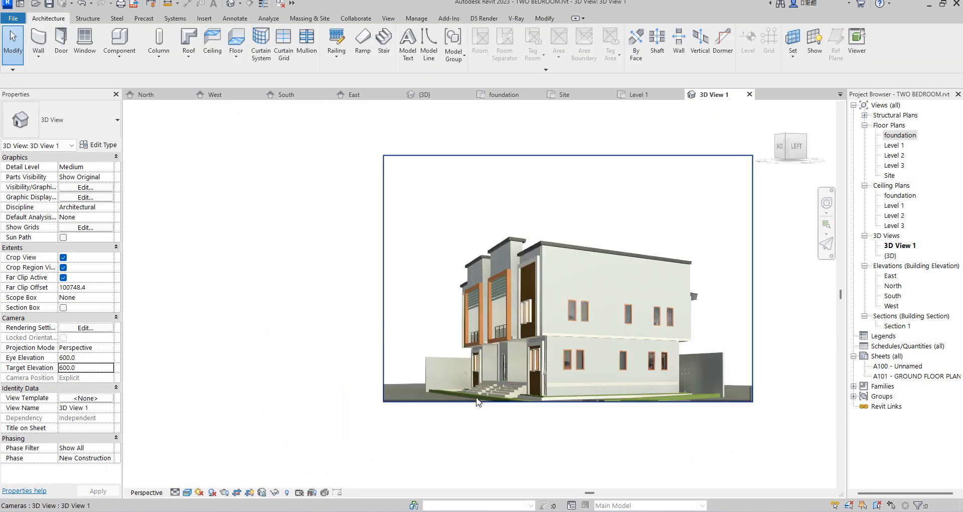
left_click(786, 149)
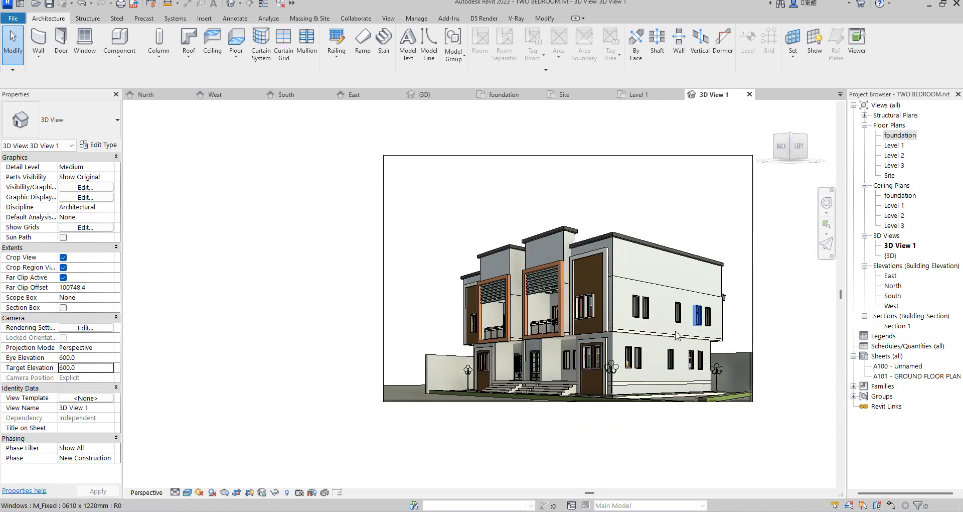
scroll(524, 339, "down", 1)
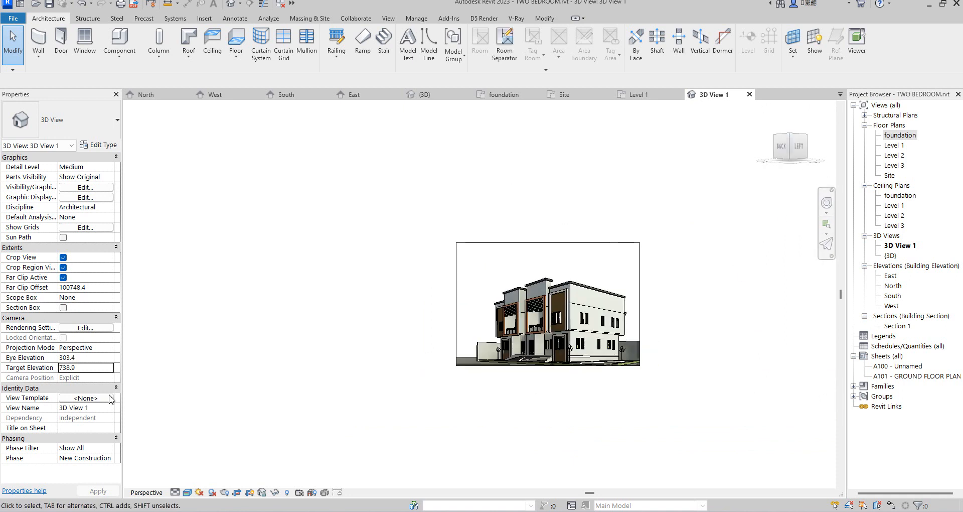
scroll(520, 389, "up", 2)
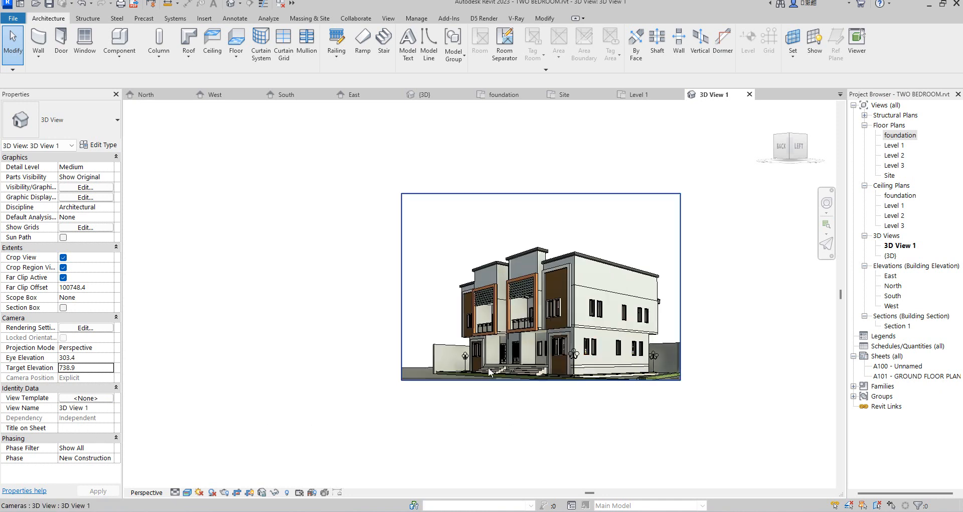
scroll(653, 396, "up", 2)
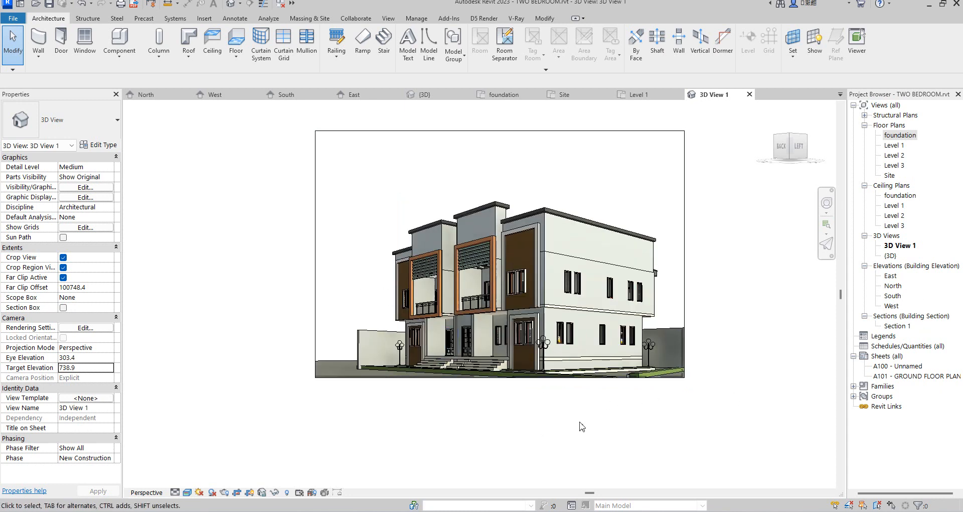
Step: Open the Level 1, Level 2 and Site floor plans and examine each layout
double_click(893, 147)
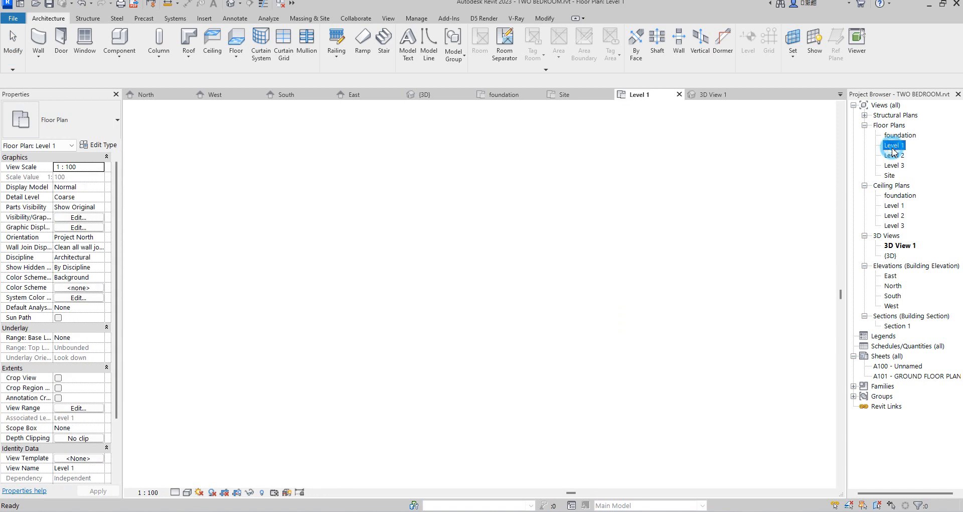
scroll(605, 229, "up", 1)
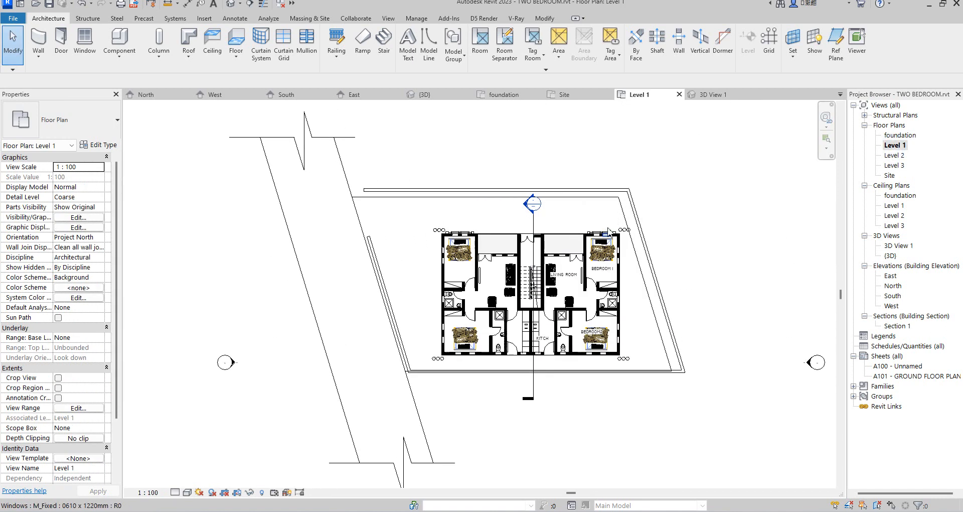
double_click(905, 155)
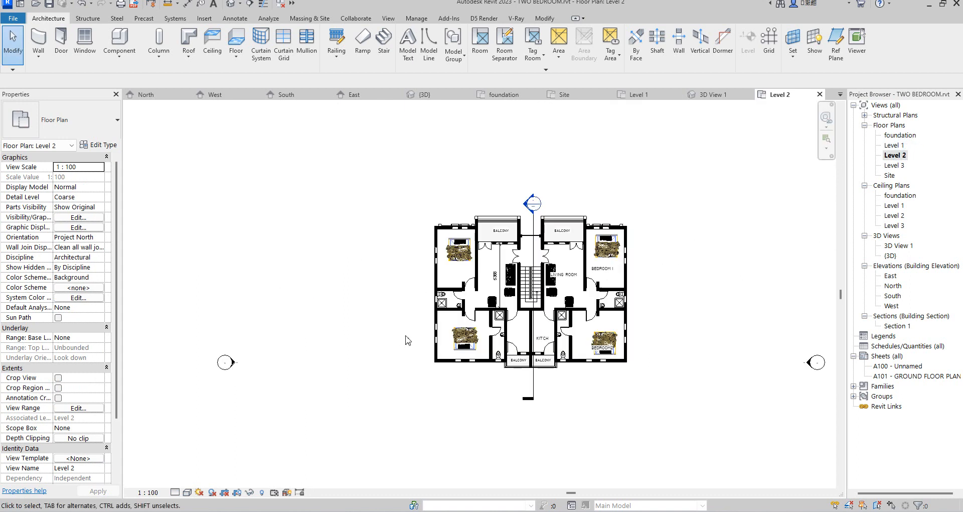
scroll(541, 319, "up", 1)
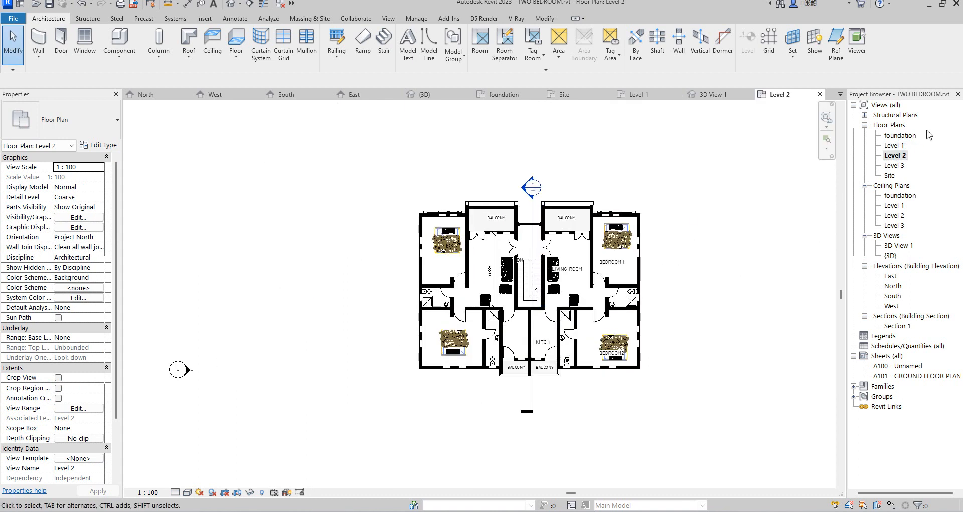
double_click(891, 176)
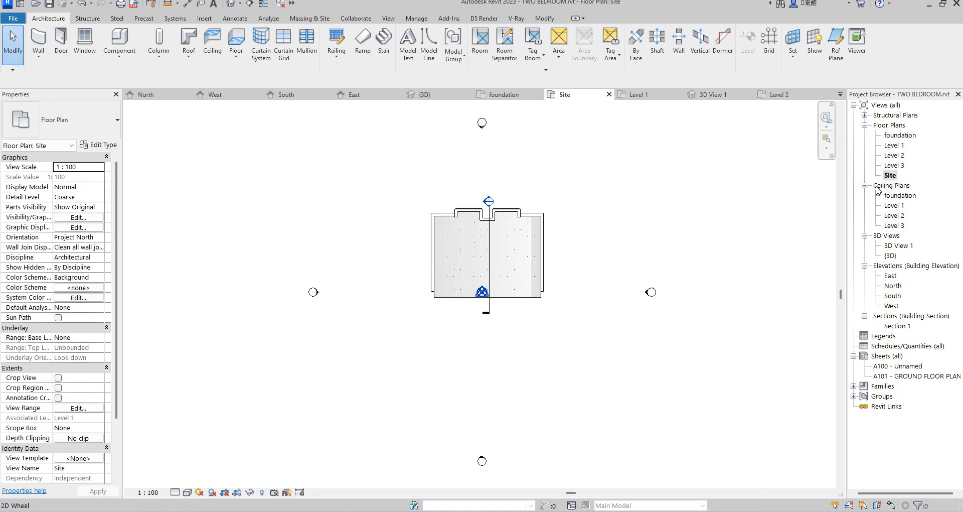
Step: Open the South, West, North and East elevations and examine each facade
double_click(892, 299)
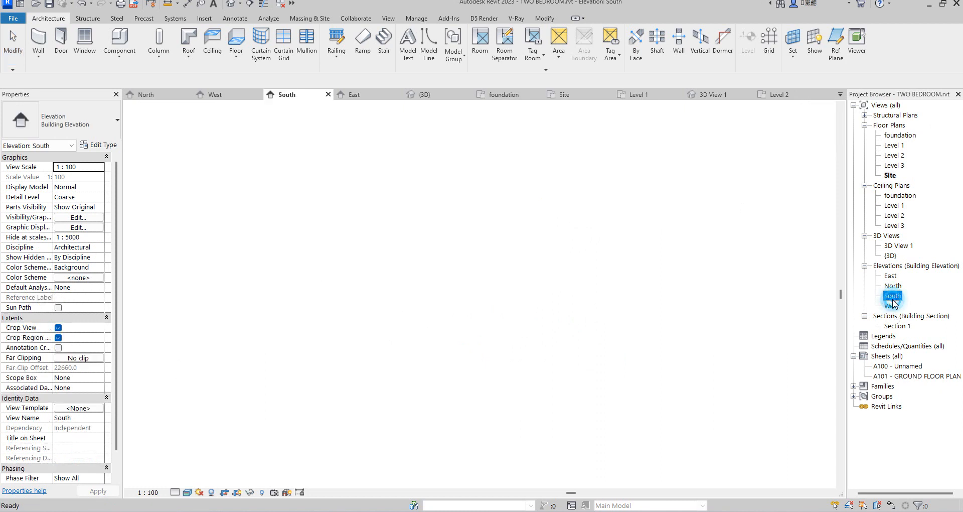
double_click(892, 305)
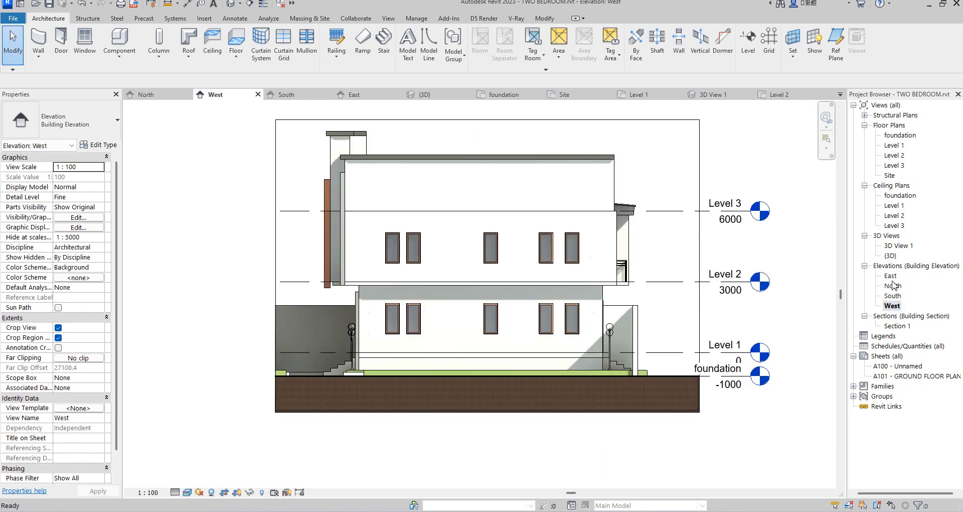
double_click(893, 285)
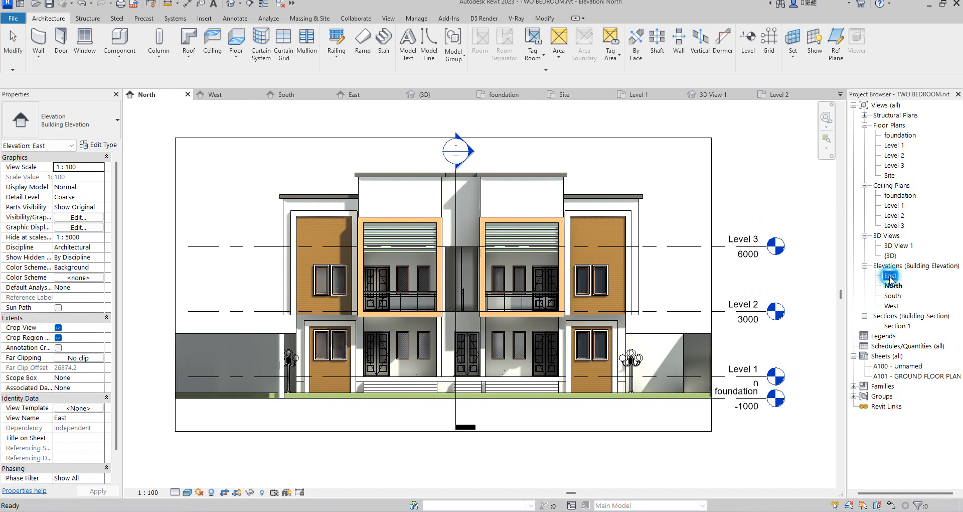
double_click(890, 276)
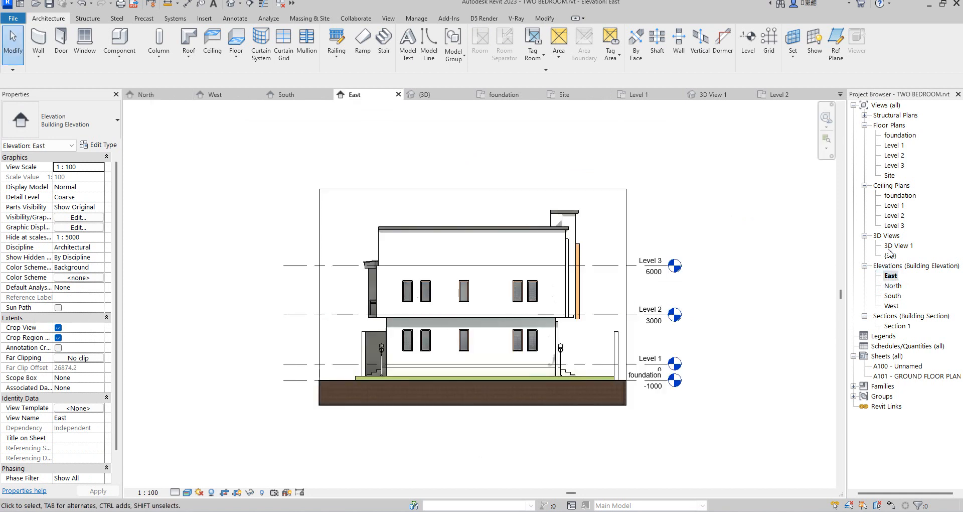
Step: Return to the default 3D view and examine the finished building up close with its boundary walls and paving
double_click(891, 255)
scroll(439, 318, "up", 3)
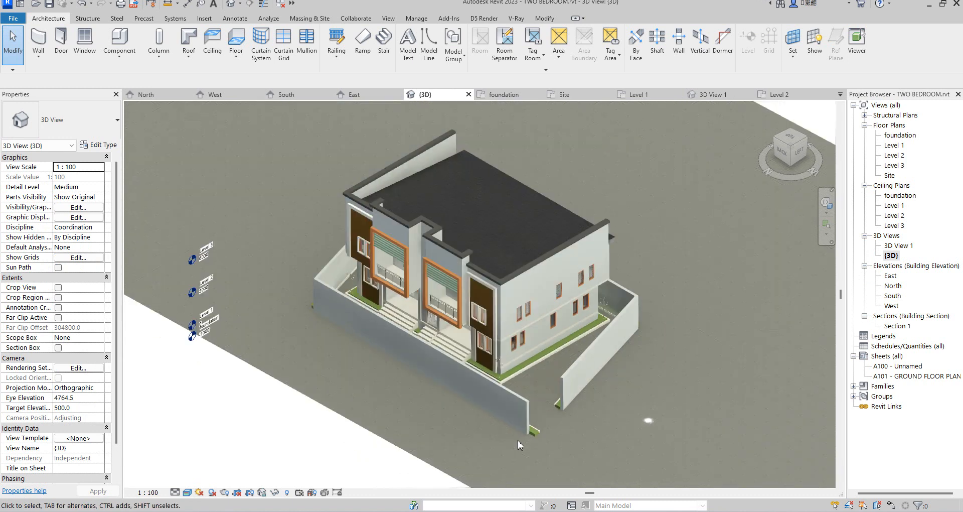
scroll(588, 339, "down", 3)
scroll(527, 361, "up", 5)
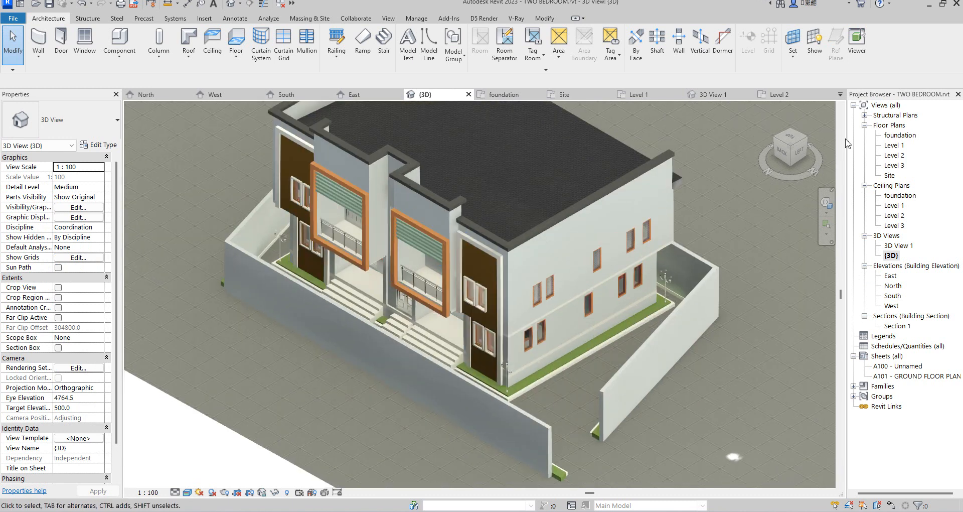
Step: Turn the 3D model to face the balcony facade and examine its entrance steps, roof and enclosing boundary walls
left_click(776, 143)
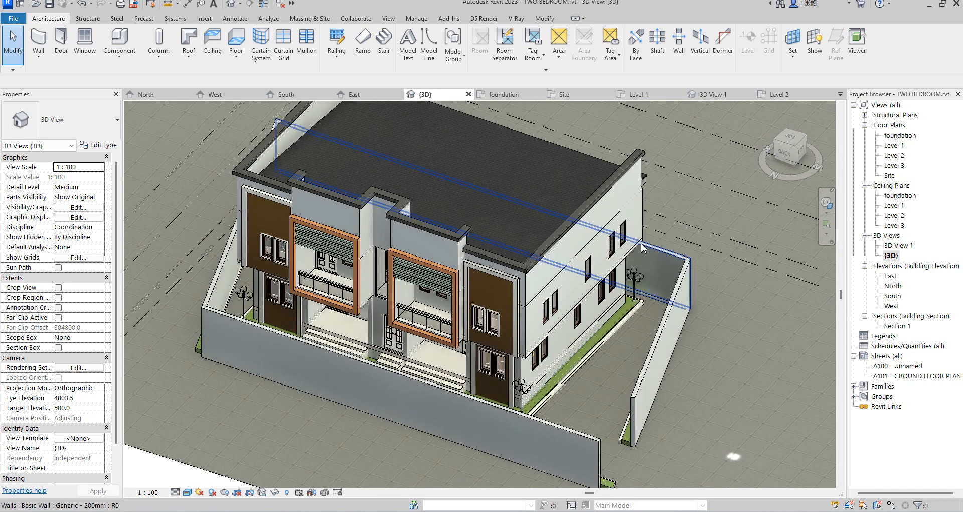
scroll(469, 341, "up", 5)
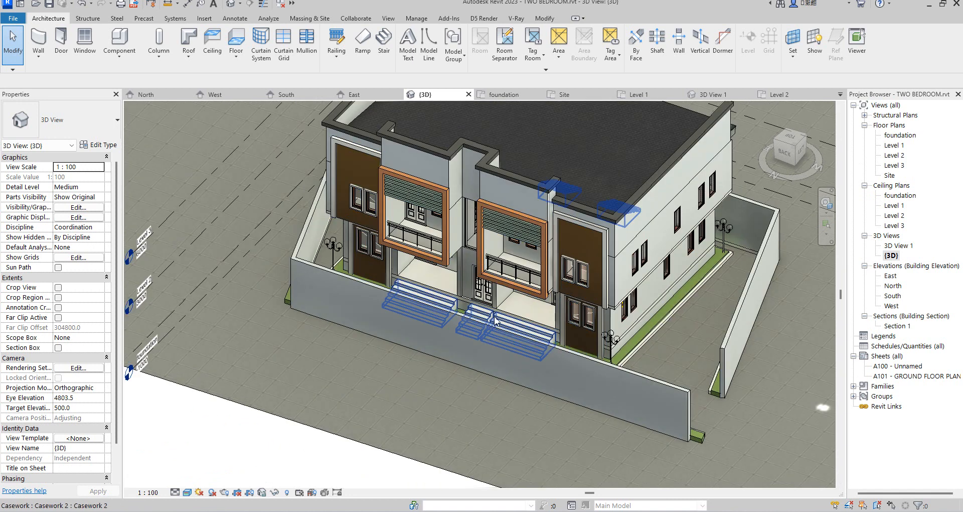
scroll(492, 362, "down", 5)
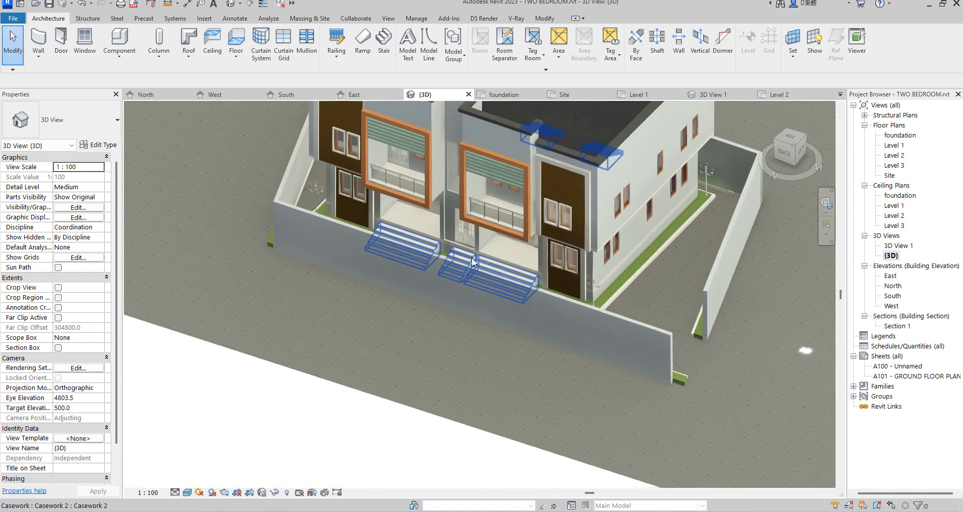
scroll(525, 314, "down", 3)
scroll(537, 228, "up", 5)
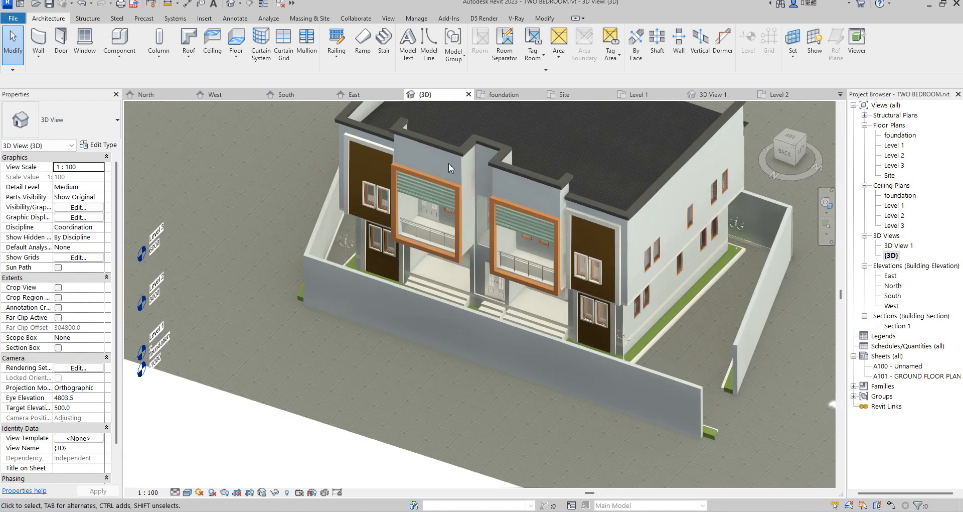
scroll(512, 281, "down", 4)
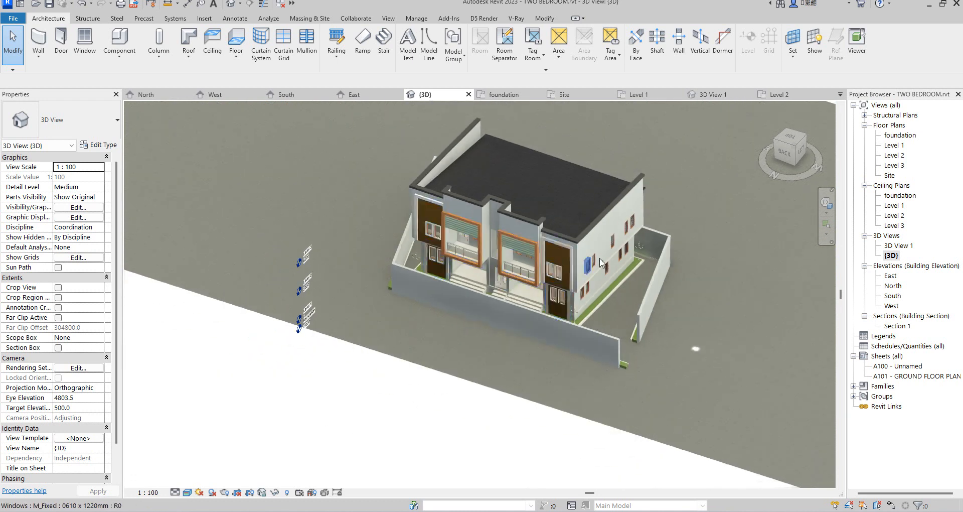
scroll(656, 195, "up", 2)
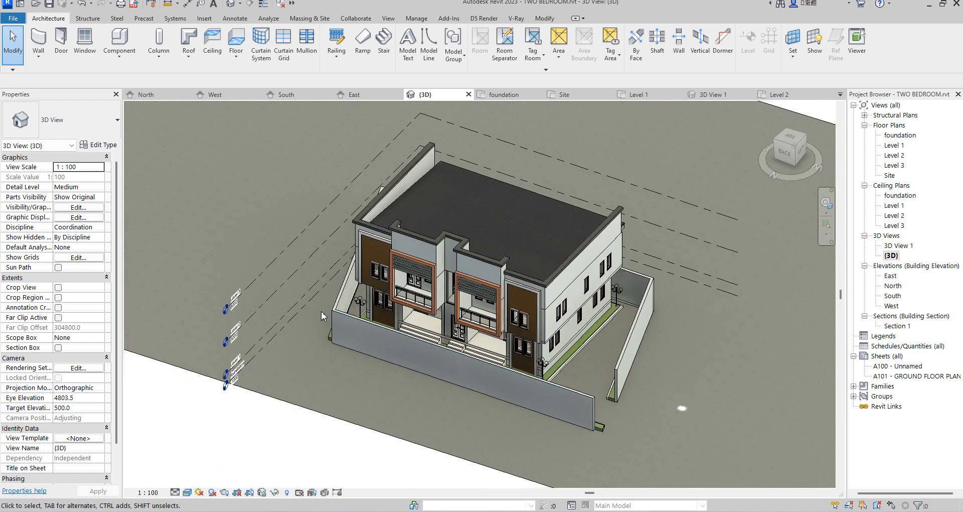